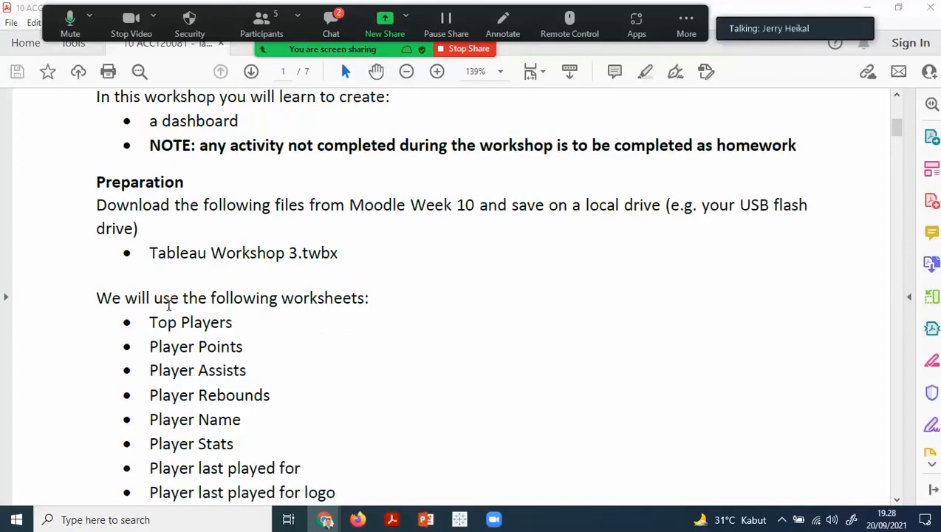
- Examine the workshop PDF's preparation section, highlighting the required workbook file and the list of worksheets used
{"action": "left_click_drag", "start_coordinate": [149, 252], "coordinate": [338, 253]}
{"action": "left_click", "coordinate": [418, 351]}
{"action": "scroll", "coordinate": [346, 351], "scroll_direction": "down", "scroll_amount": 2}
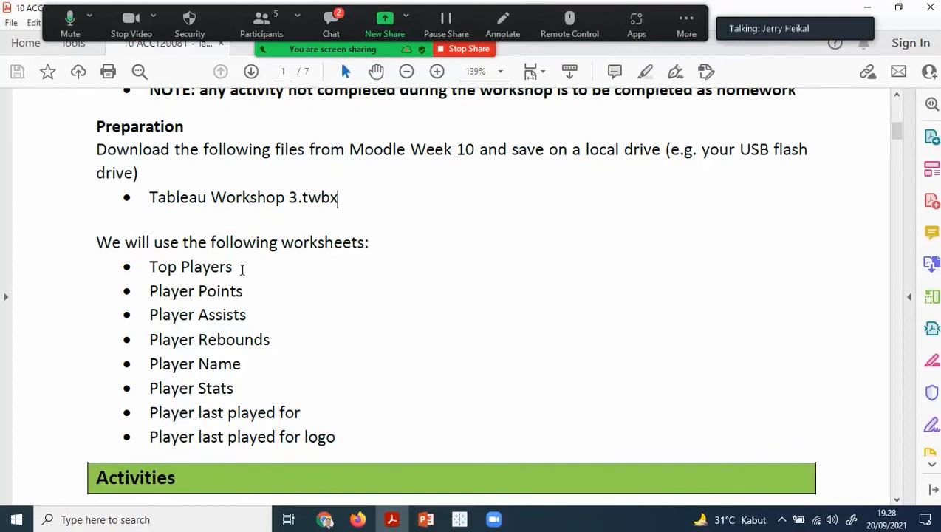
{"action": "left_click_drag", "start_coordinate": [149, 266], "coordinate": [341, 445]}
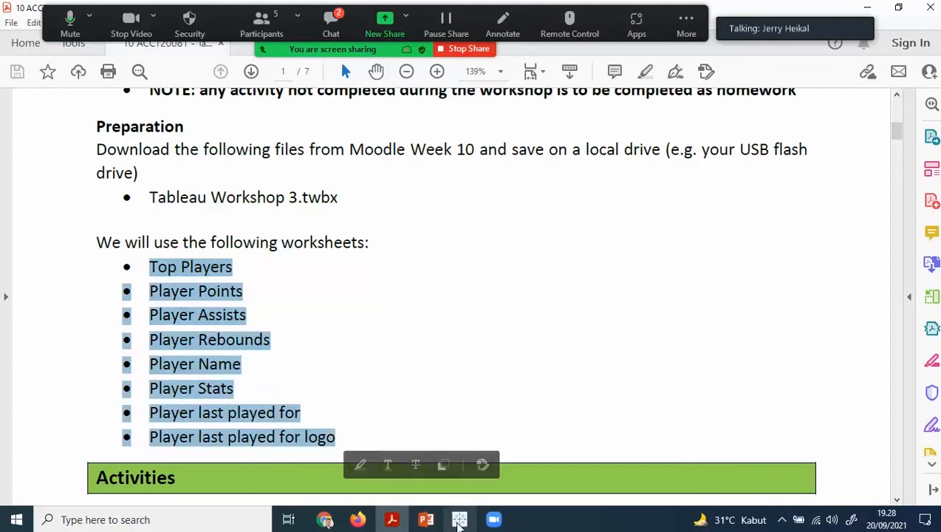
- Switch to Tableau and review the Top Players, Player Points and Player Assists worksheets
{"action": "left_click", "coordinate": [457, 519]}
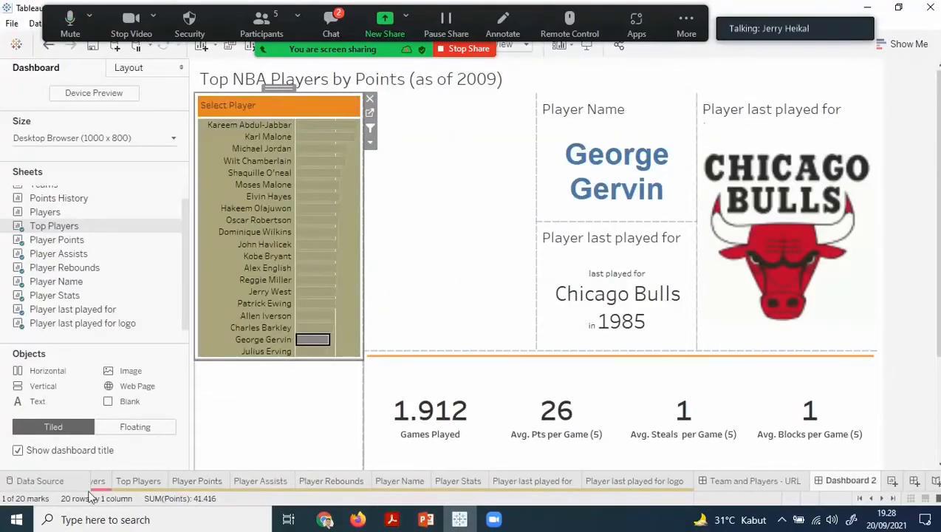
{"action": "left_click", "coordinate": [147, 486]}
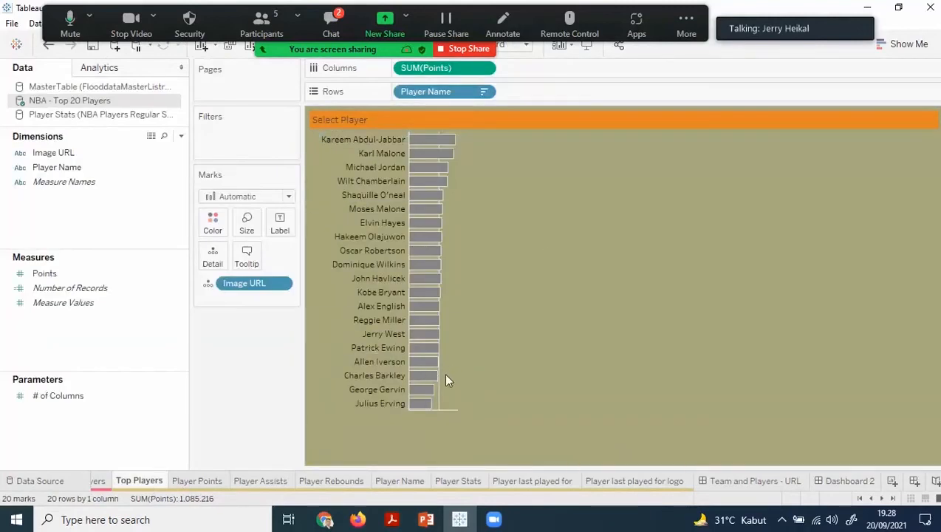
{"action": "mouse_move", "coordinate": [194, 486]}
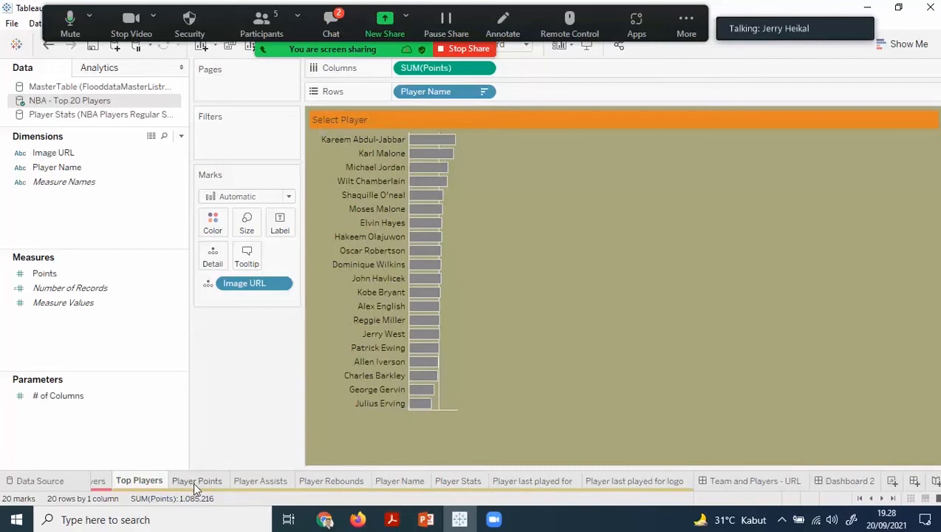
{"action": "left_click", "coordinate": [197, 481]}
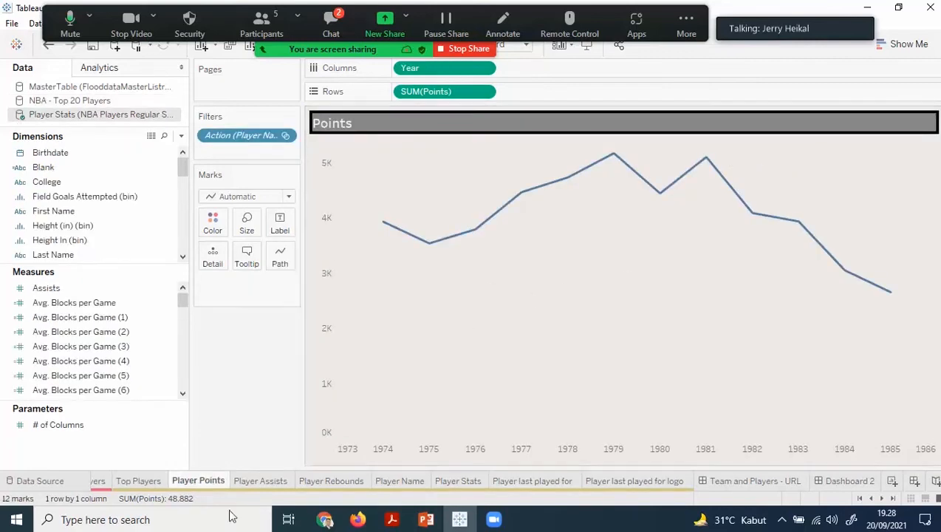
{"action": "left_click", "coordinate": [249, 481]}
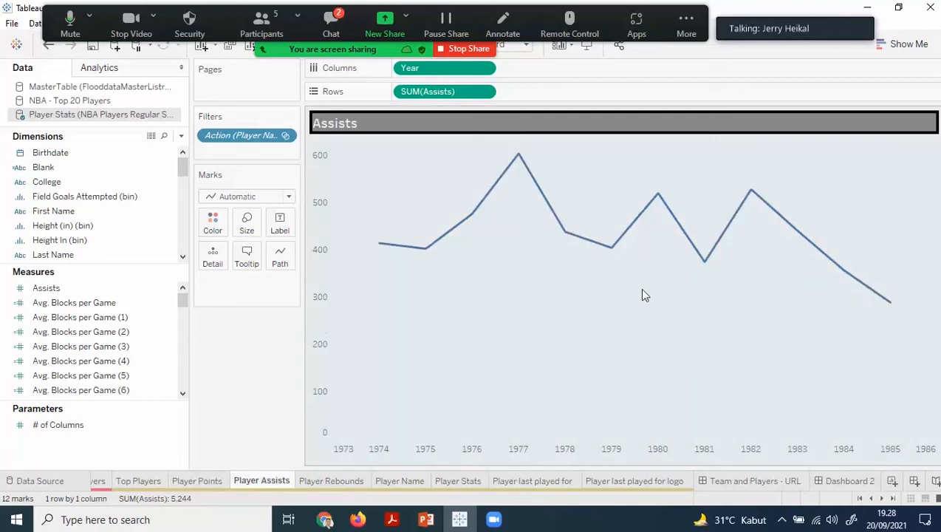
{"action": "left_click_drag", "start_coordinate": [568, 19], "coordinate": [501, 6]}
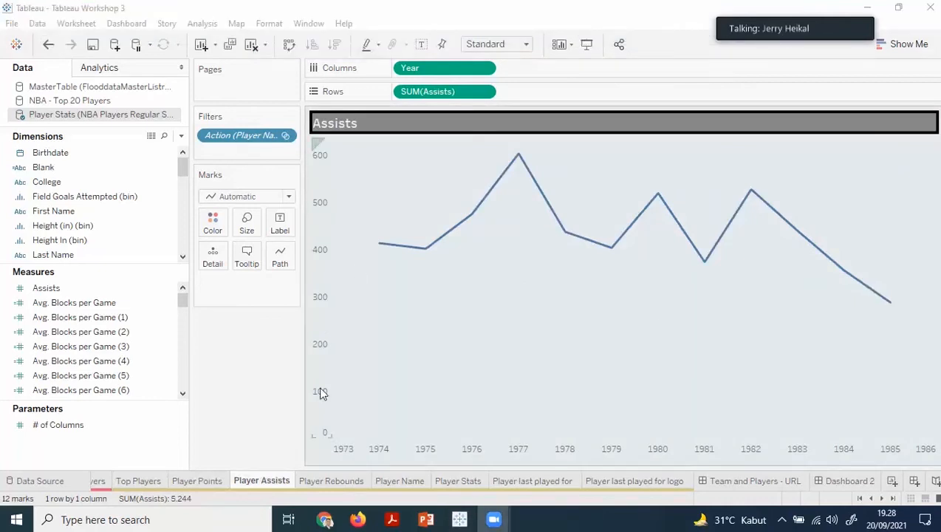
- Review the worksheets from Player Rebounds through Player last played for logo, plus the Team and Players - URL dashboard
{"action": "left_click", "coordinate": [323, 481]}
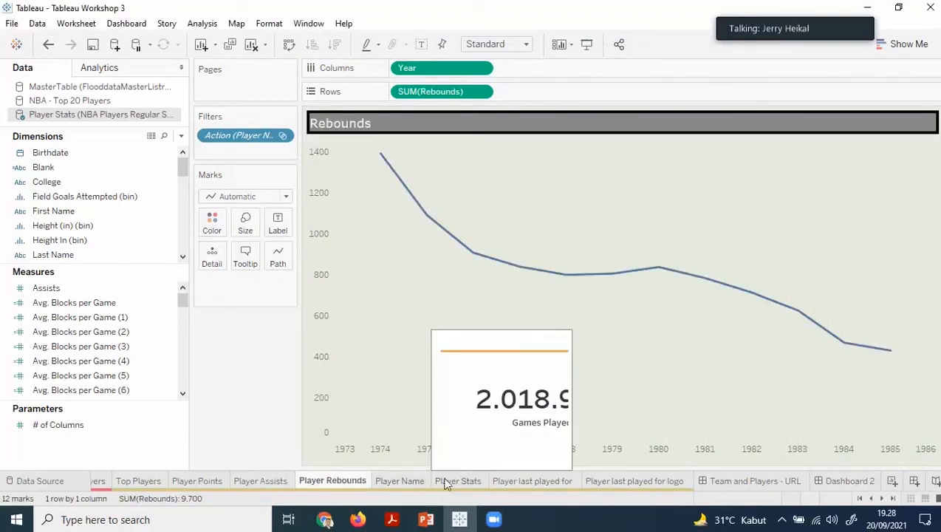
{"action": "left_click", "coordinate": [400, 483]}
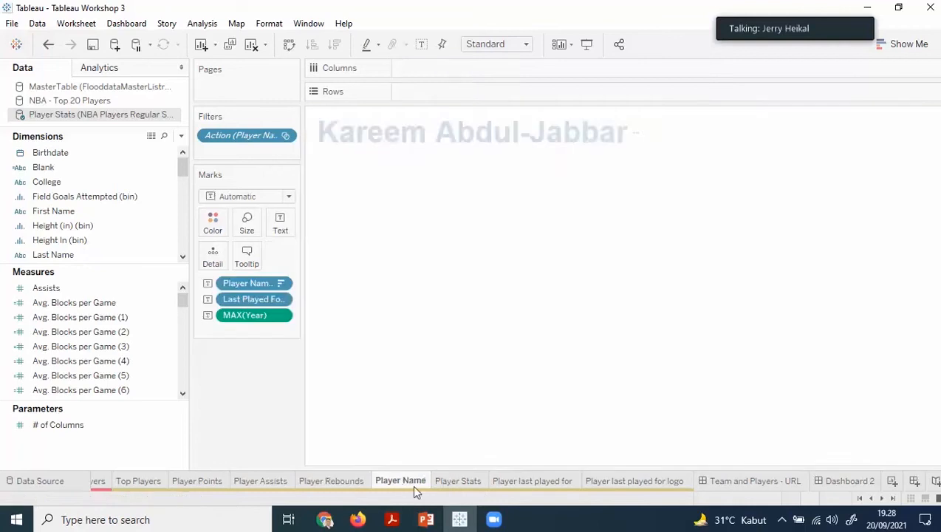
{"action": "left_click", "coordinate": [454, 484]}
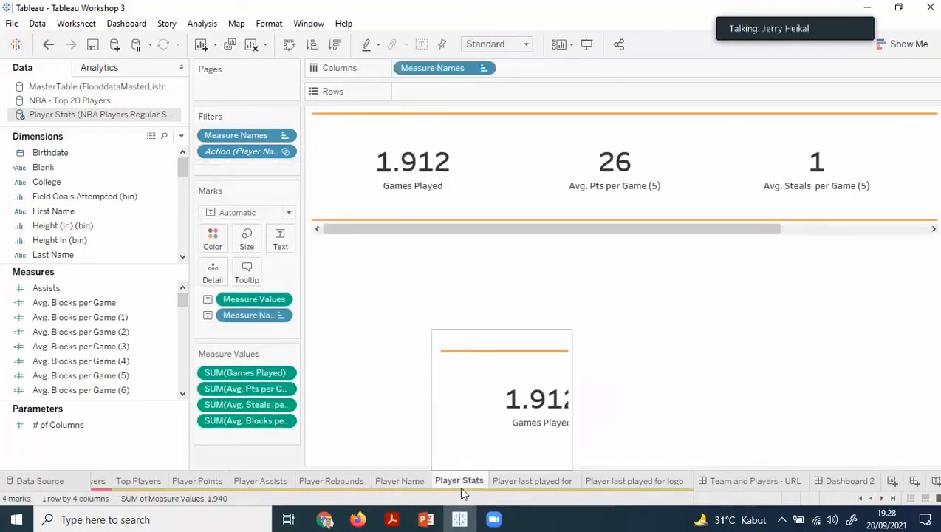
{"action": "left_click", "coordinate": [514, 482]}
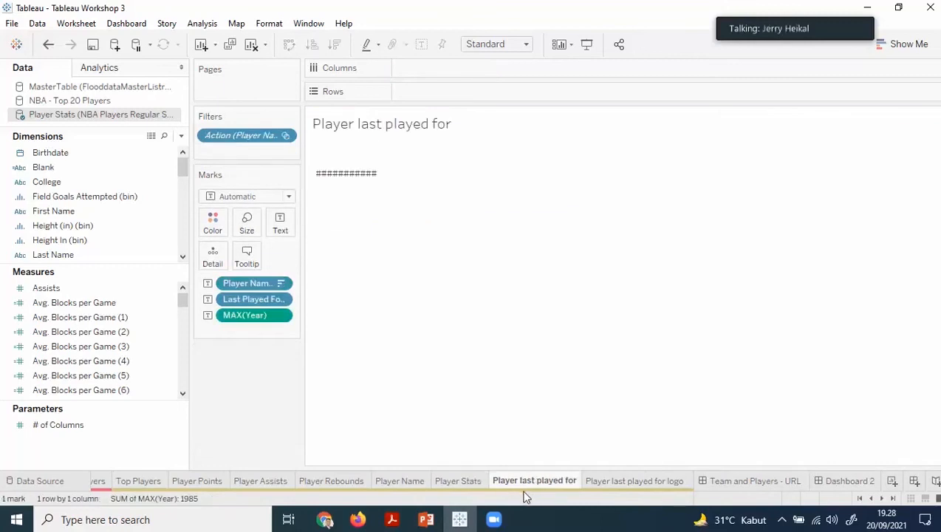
{"action": "left_click", "coordinate": [609, 482]}
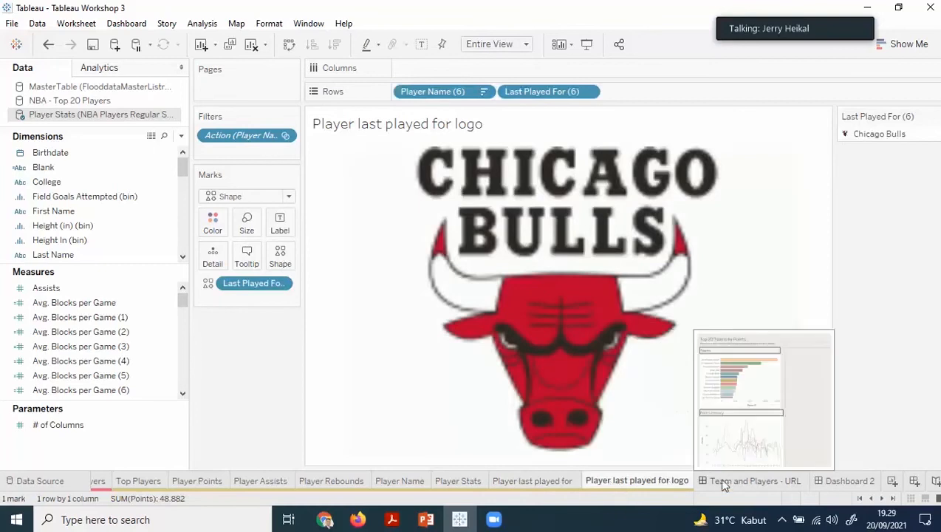
{"action": "left_click", "coordinate": [741, 484]}
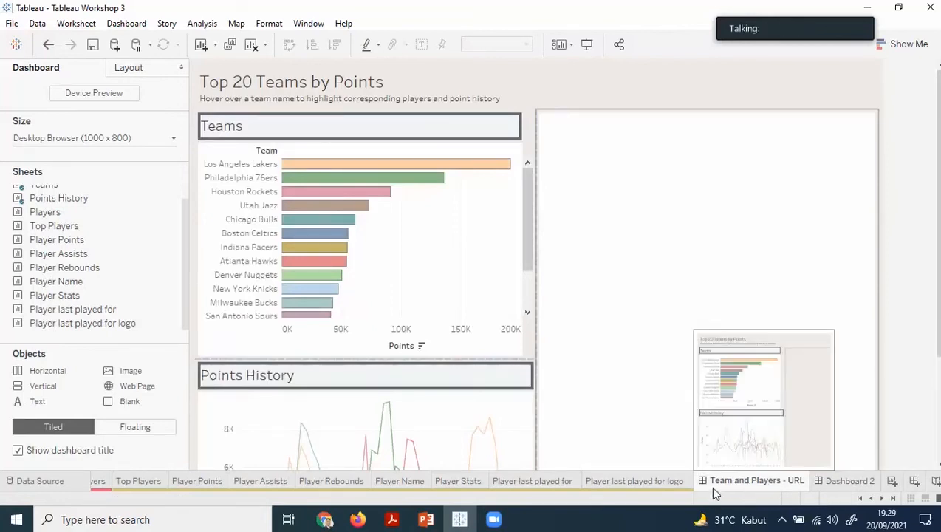
- Switch to the workshop PDF in Acrobat Reader and read steps 1.1 to 1.5 for creating a dashboard
{"action": "left_click", "coordinate": [393, 519]}
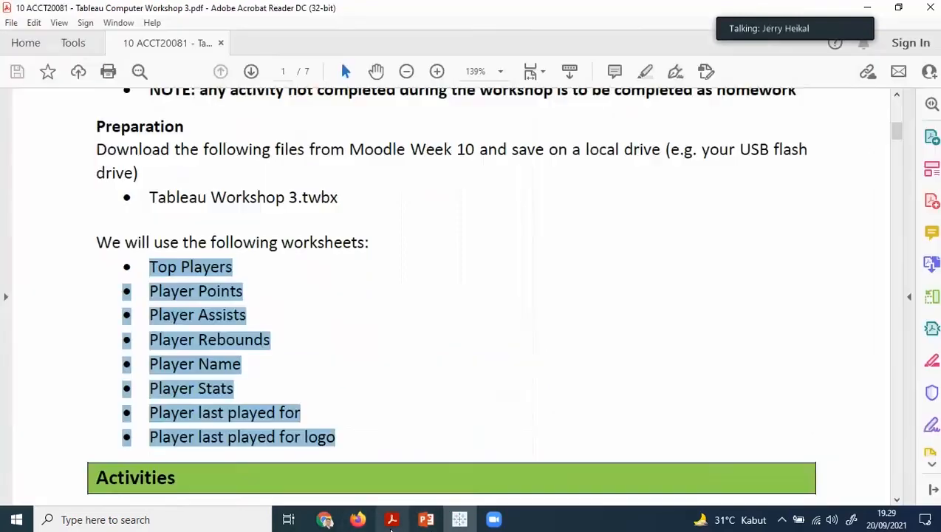
{"action": "scroll", "coordinate": [508, 397], "scroll_direction": "down", "scroll_amount": 1}
{"action": "scroll", "coordinate": [507, 398], "scroll_direction": "down", "scroll_amount": 7}
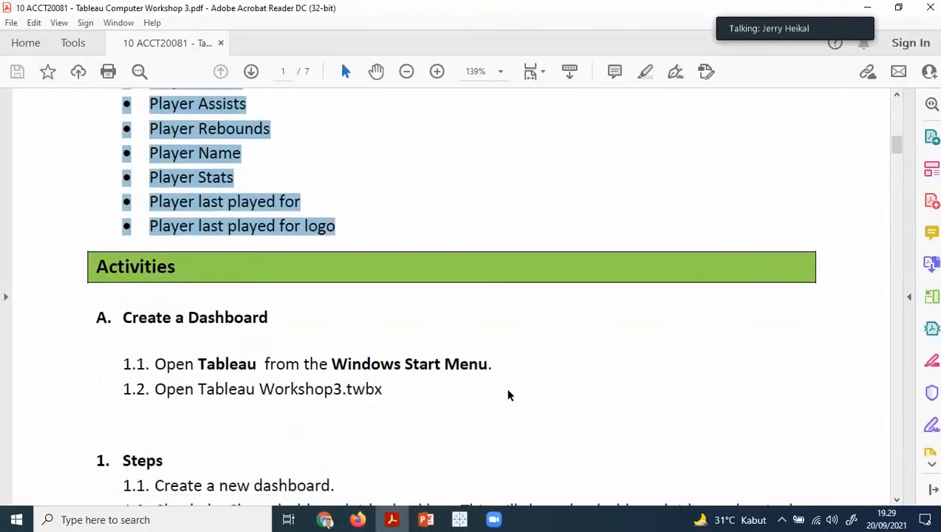
{"action": "scroll", "coordinate": [507, 388], "scroll_direction": "down", "scroll_amount": 1}
{"action": "scroll", "coordinate": [507, 389], "scroll_direction": "up", "scroll_amount": 1}
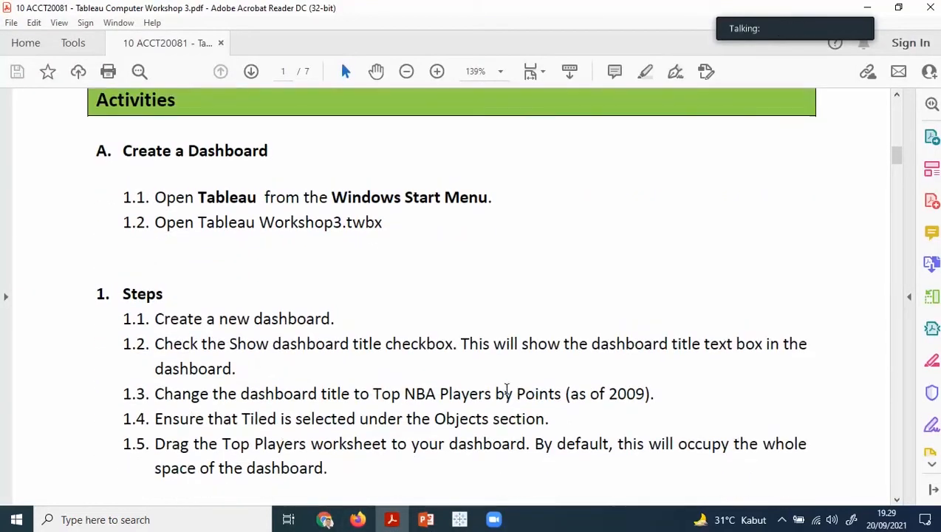
{"action": "scroll", "coordinate": [506, 389], "scroll_direction": "down", "scroll_amount": 1}
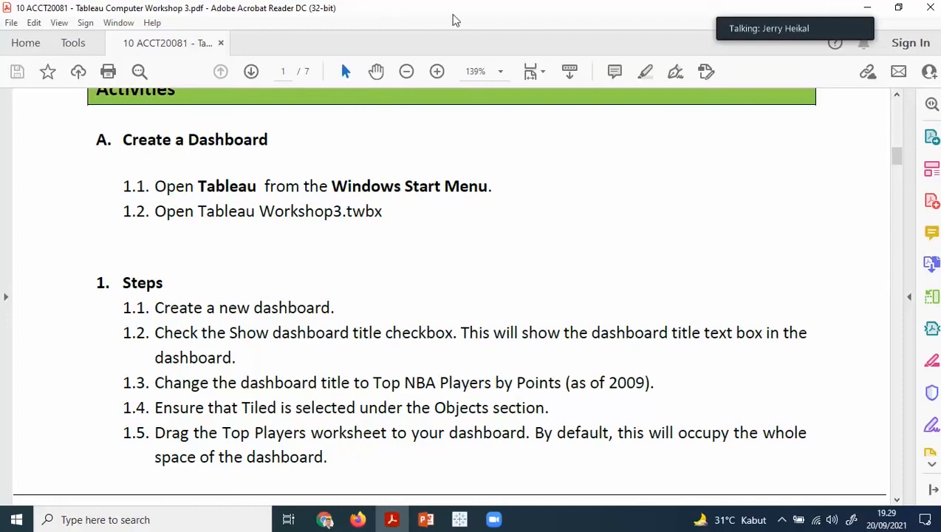
- Return to Tableau and add a blank worksheet and a new dashboard to the workbook
{"action": "left_click_drag", "start_coordinate": [409, 13], "coordinate": [0, 0]}
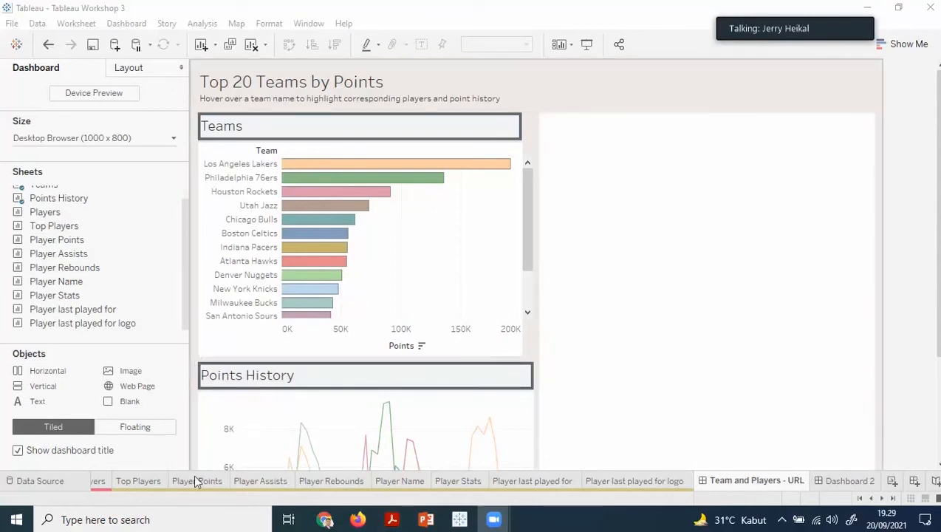
{"action": "left_click", "coordinate": [892, 481]}
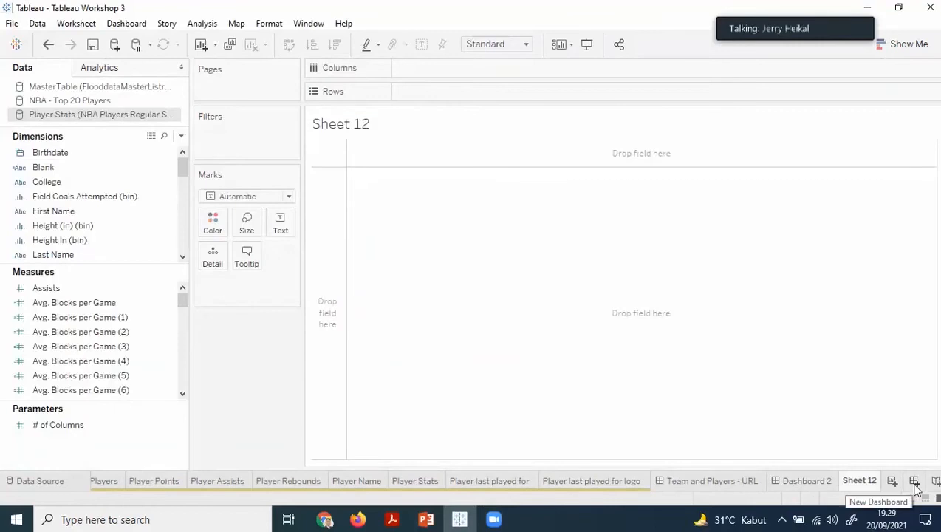
{"action": "left_click", "coordinate": [914, 481]}
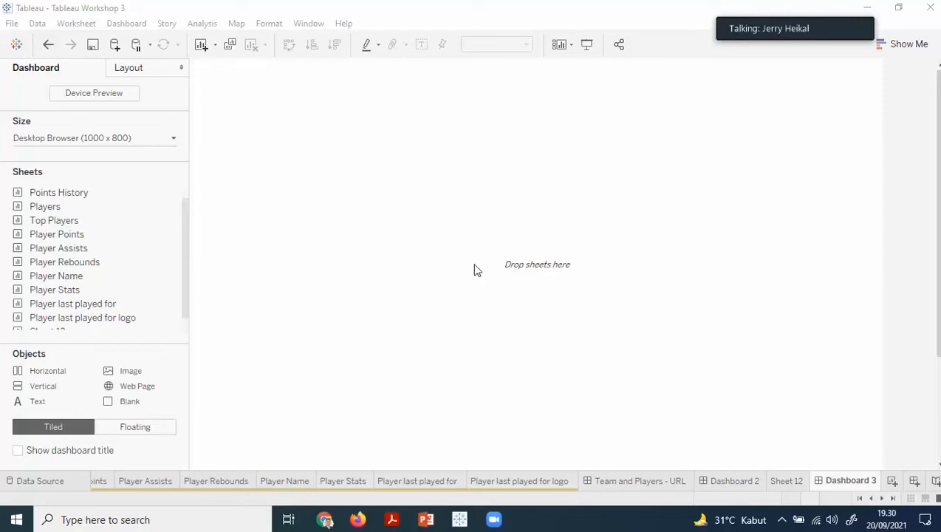
- Reopen the Tableau Workshop 3 workbook from the week 10 folder, discarding the unsaved changes
{"action": "left_click", "coordinate": [12, 24]}
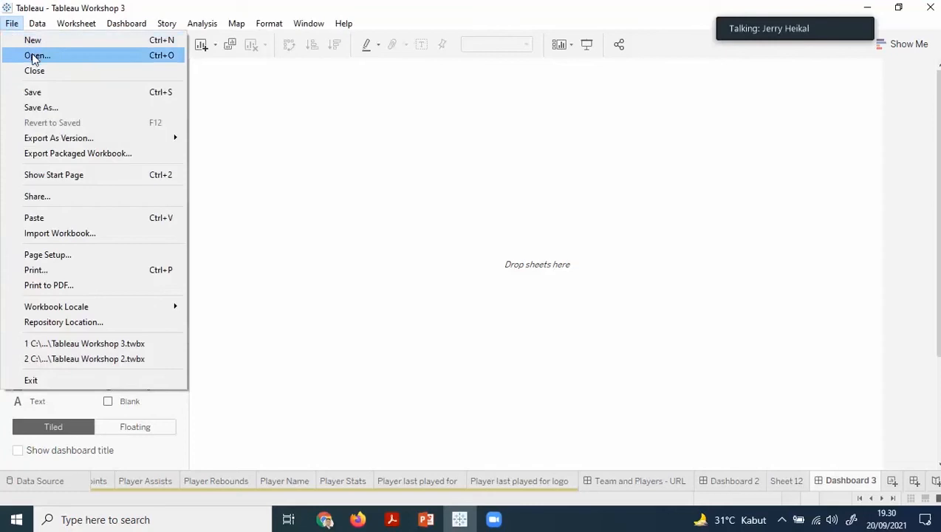
{"action": "left_click", "coordinate": [34, 56]}
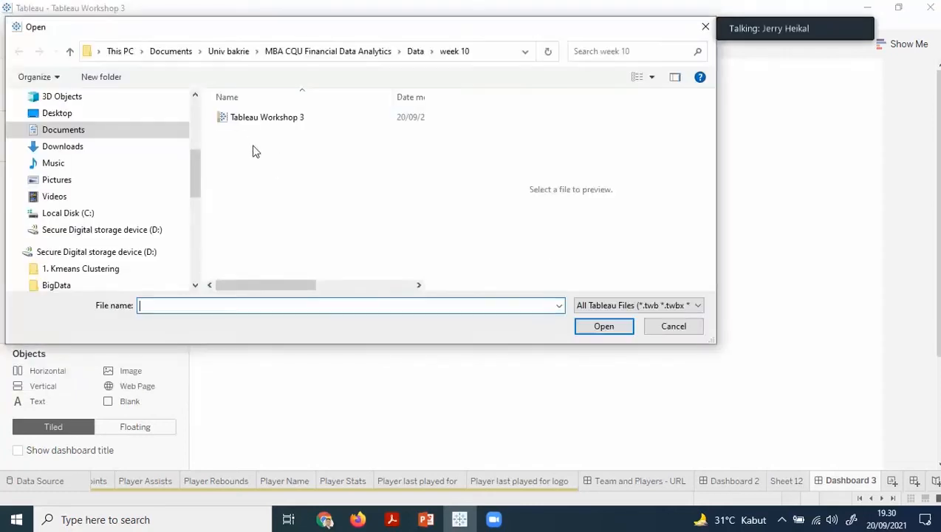
{"action": "left_click", "coordinate": [250, 125]}
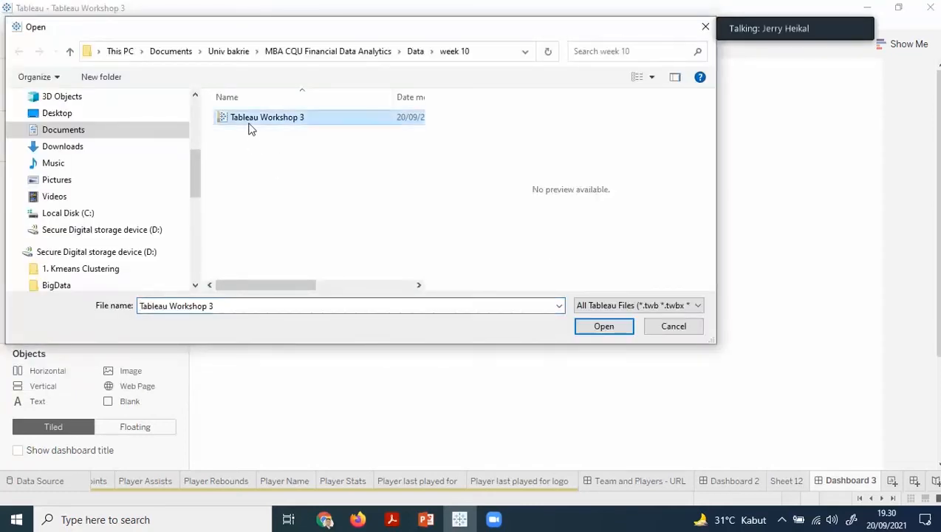
{"action": "left_click", "coordinate": [603, 329]}
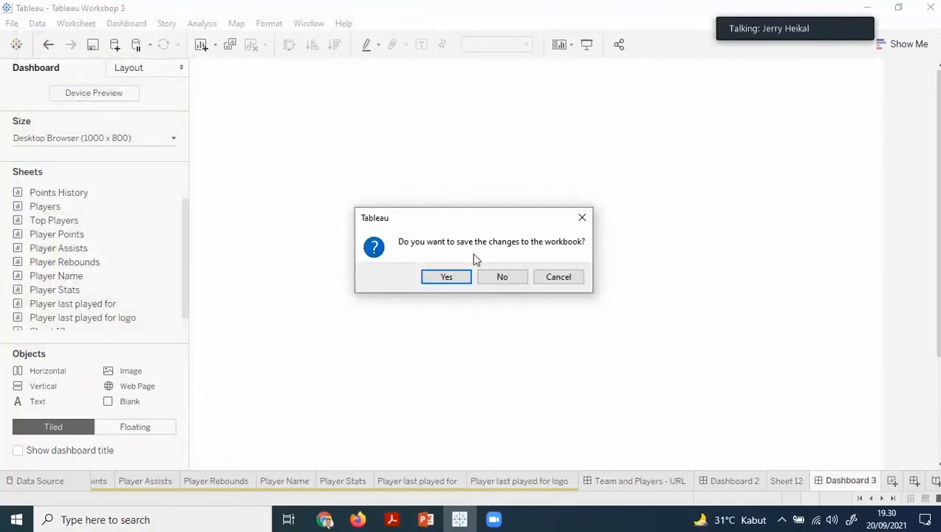
{"action": "left_click", "coordinate": [511, 282]}
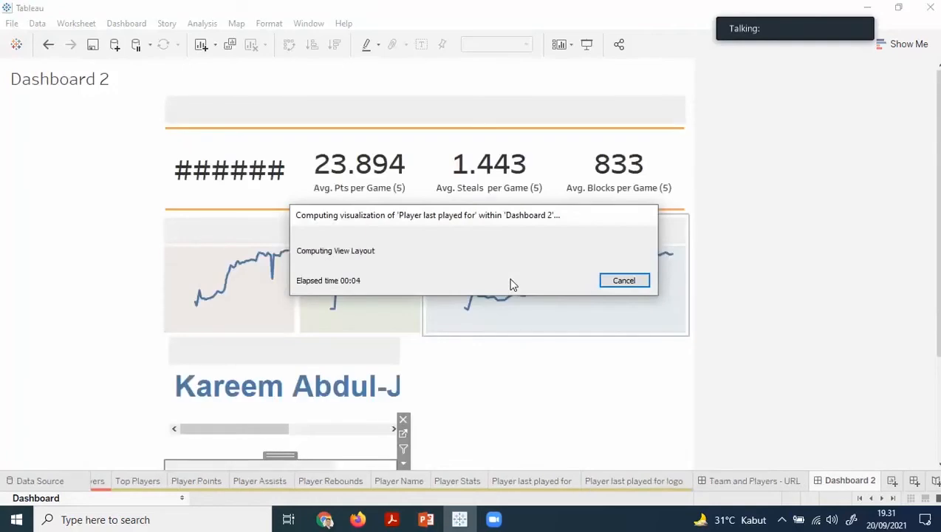
- Create a new dashboard in the workbook and show its dashboard title
{"action": "left_click", "coordinate": [916, 482]}
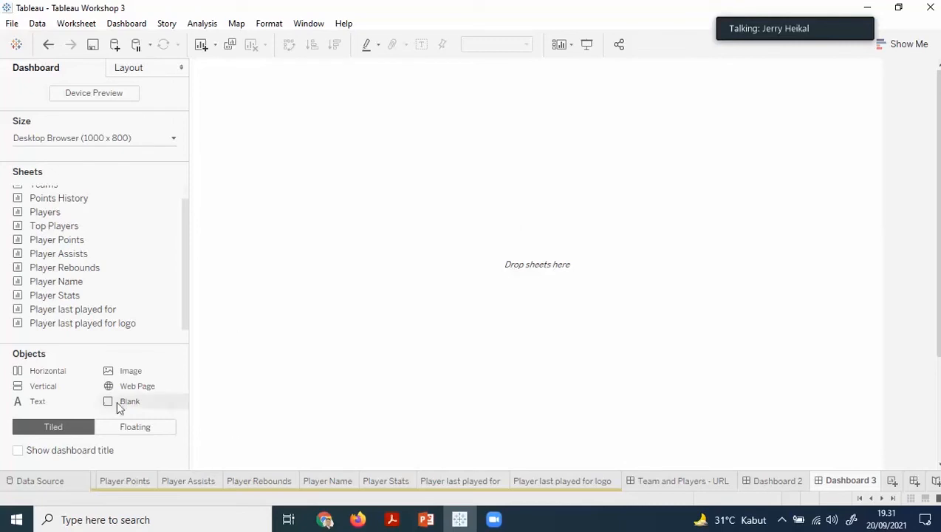
{"action": "left_click", "coordinate": [52, 451]}
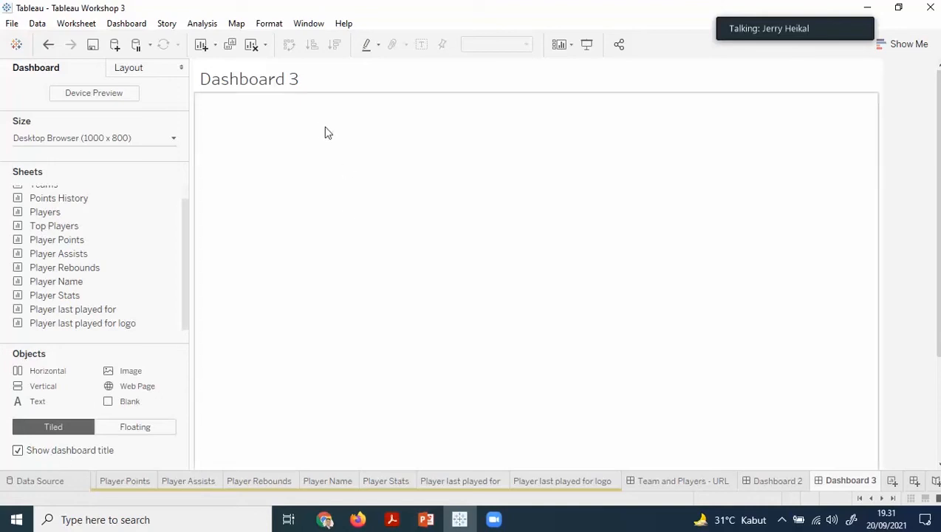
- Change the dashboard title to "Top NBA Players by Points (as of 2009)"
{"action": "left_click", "coordinate": [309, 86]}
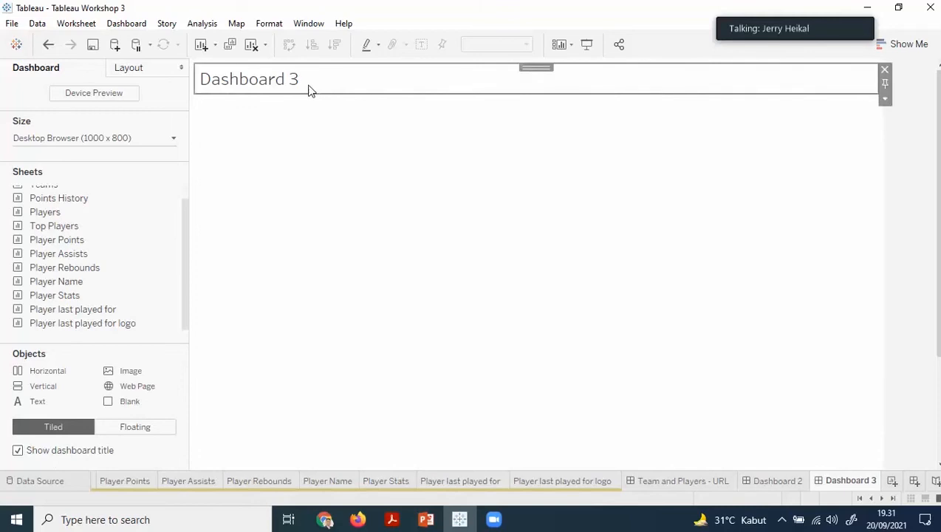
{"action": "right_click", "coordinate": [309, 85]}
{"action": "left_click", "coordinate": [327, 96]}
{"action": "left_click_drag", "start_coordinate": [436, 212], "coordinate": [274, 201]}
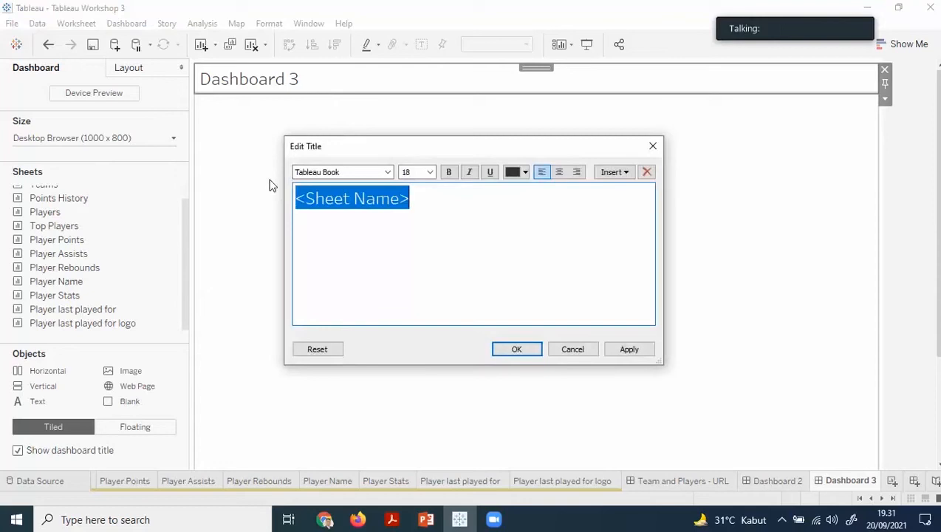
{"action": "type", "text": "Top N"}
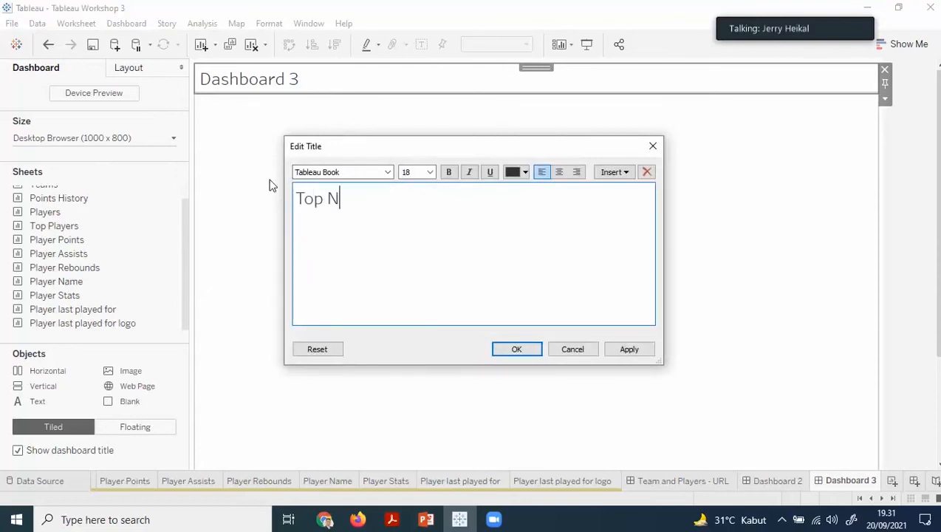
{"action": "type", "text": "BA P"}
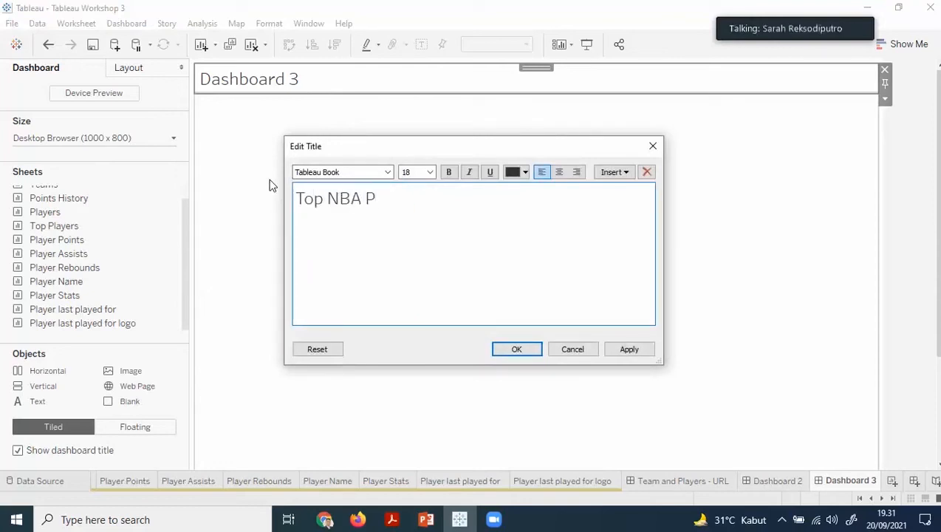
{"action": "type", "text": "layers"}
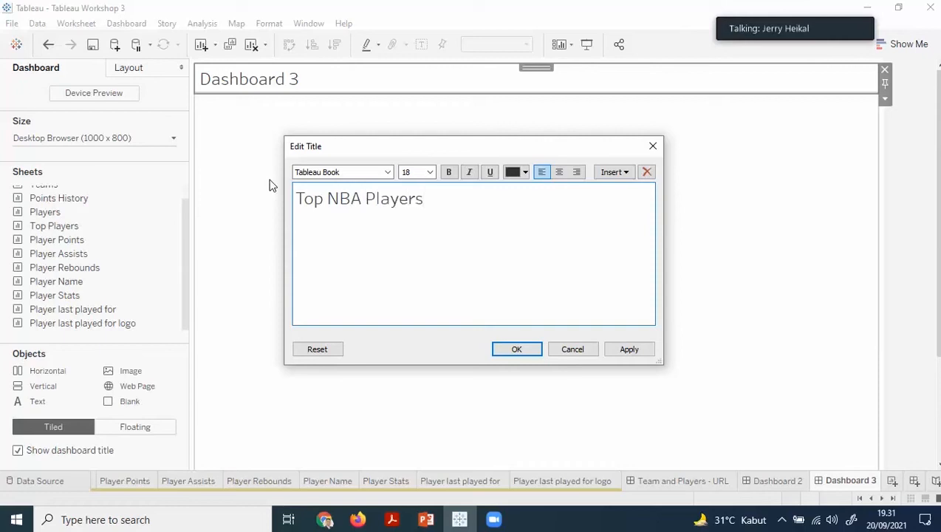
{"action": "type", "text": " by Point"}
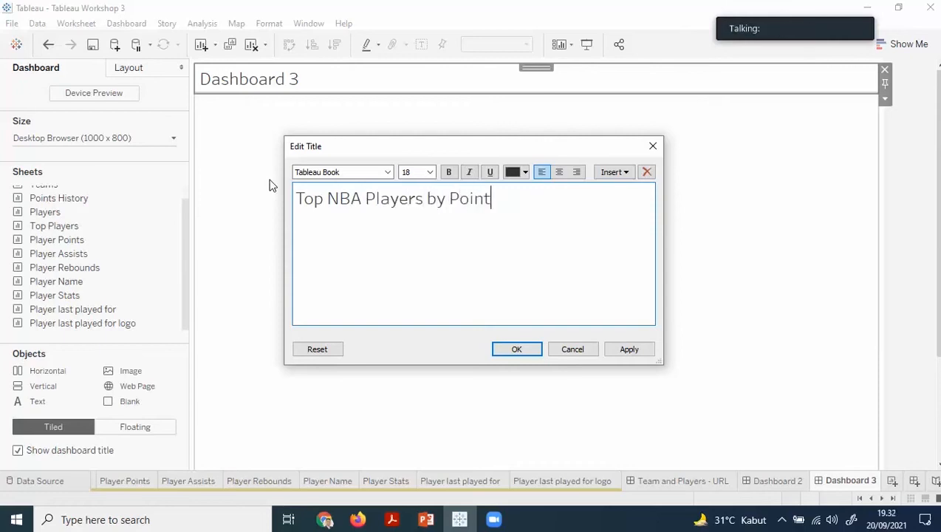
{"action": "type", "text": "s (as of 2"}
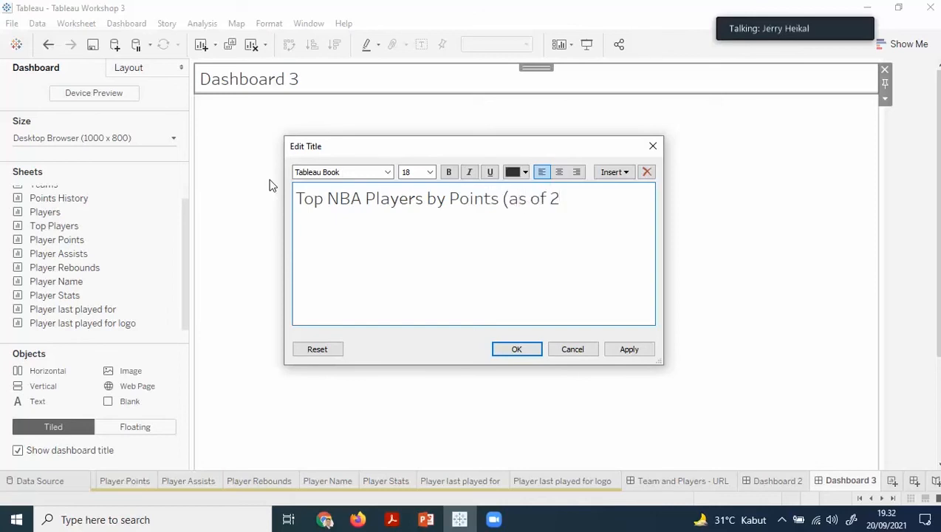
{"action": "type", "text": "009)"}
{"action": "left_click", "coordinate": [624, 352]}
{"action": "left_click", "coordinate": [513, 349]}
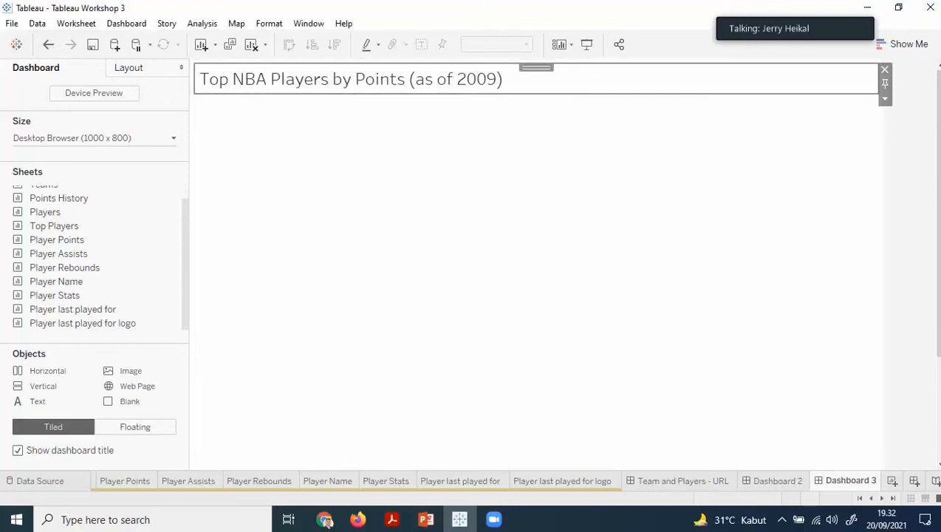
- Add the Top Players sheet to the dashboard
{"action": "key", "text": "alt+Tab"}
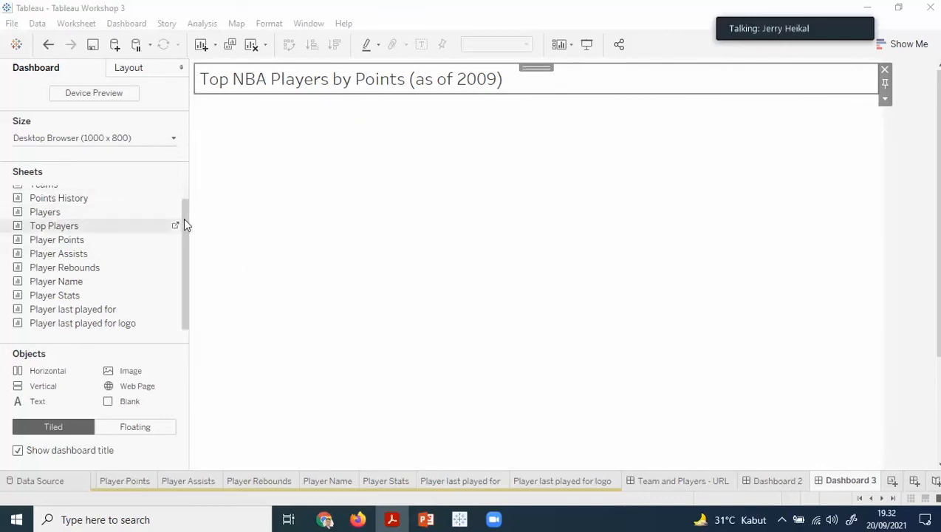
{"action": "left_click_drag", "start_coordinate": [185, 224], "coordinate": [192, 201]}
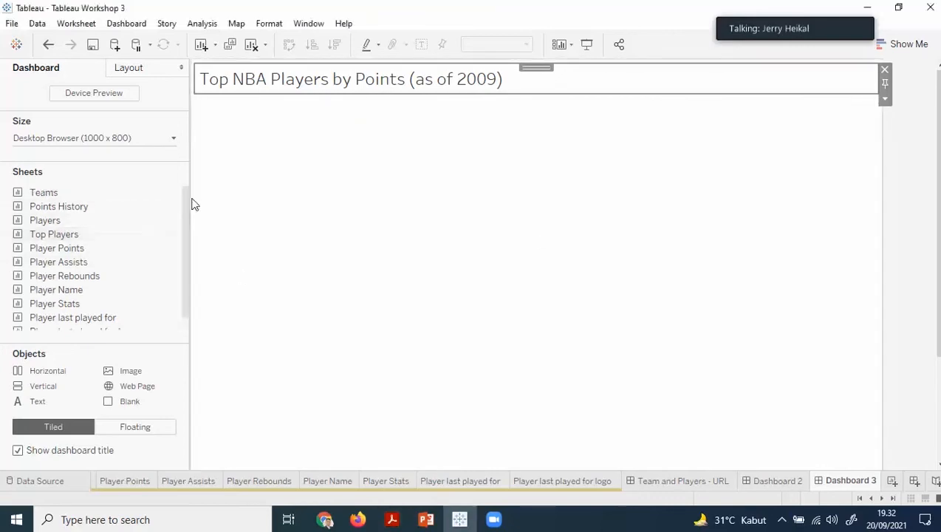
{"action": "double_click", "coordinate": [99, 237]}
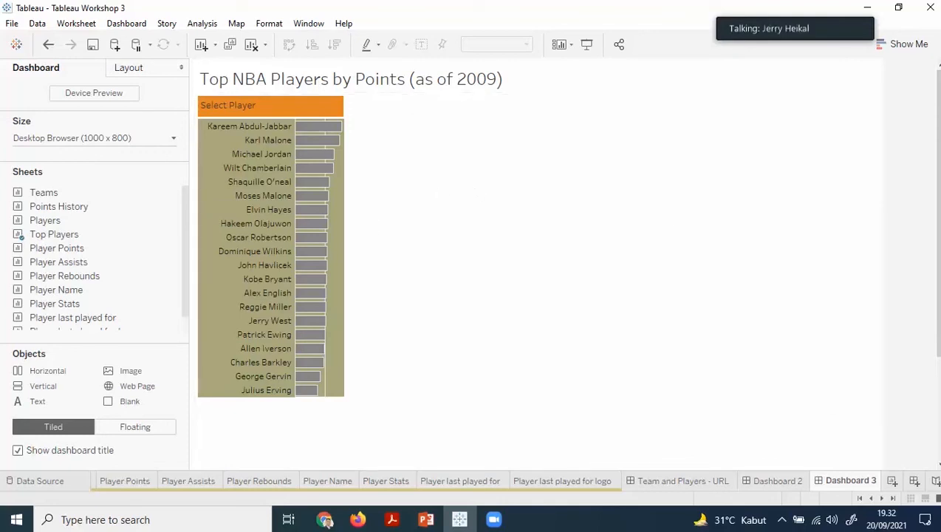
- Add a tiled blank object beside the Top Players chart and widen it up to the chart's edge
{"action": "key", "text": "alt+Tab"}
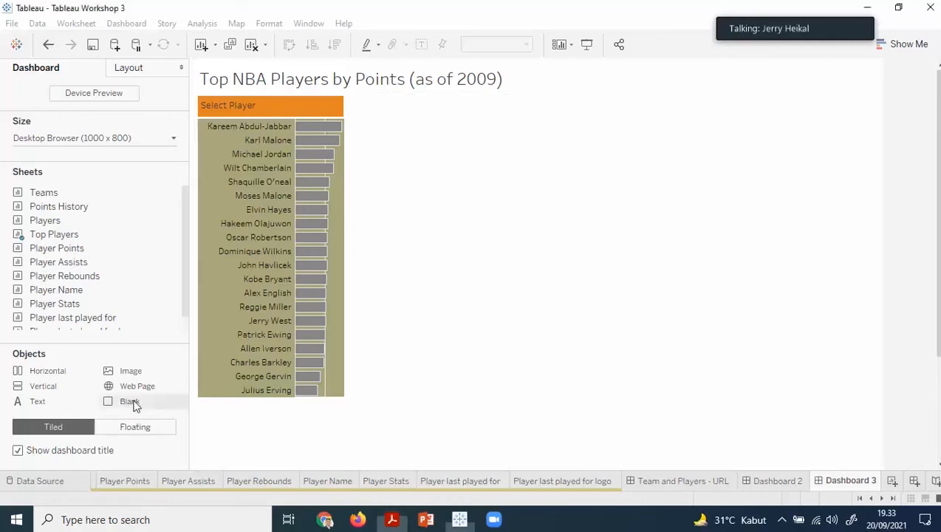
{"action": "left_click_drag", "start_coordinate": [146, 400], "coordinate": [734, 249]}
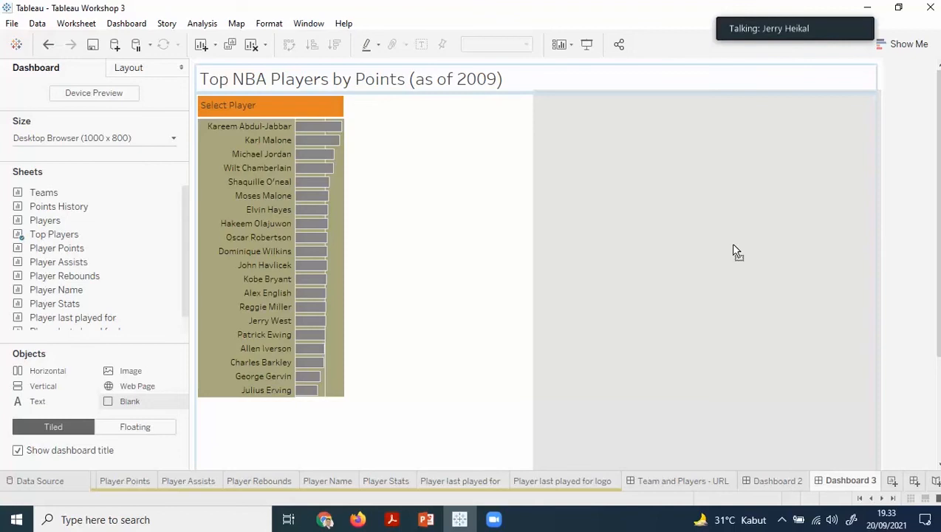
{"action": "left_click_drag", "start_coordinate": [732, 252], "coordinate": [729, 244]}
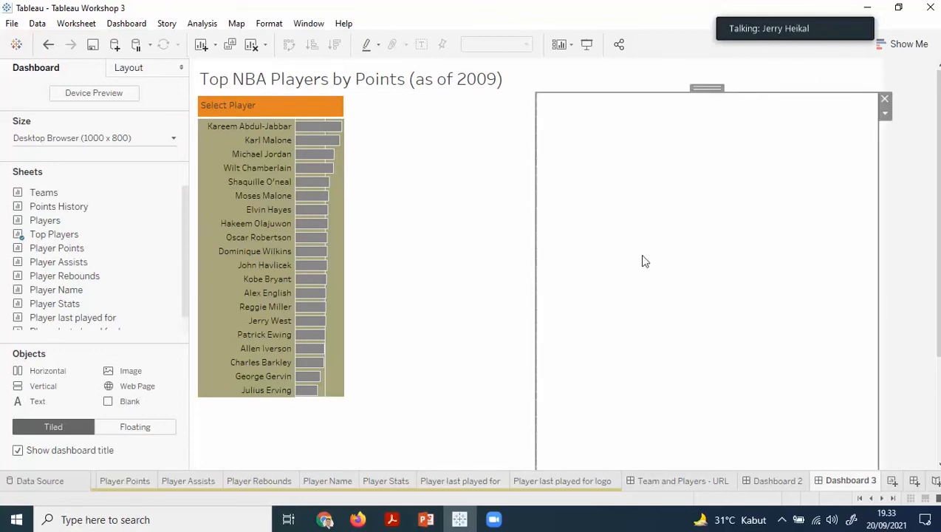
{"action": "left_click_drag", "start_coordinate": [536, 286], "coordinate": [350, 286]}
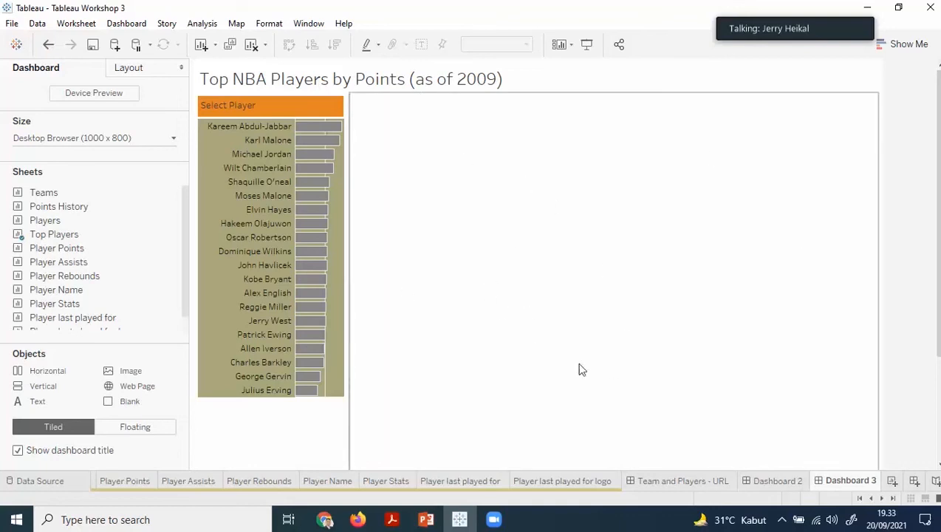
- Place the Player Stats sheet beneath the blank object, beside the Top Players chart
{"action": "left_click", "coordinate": [607, 274]}
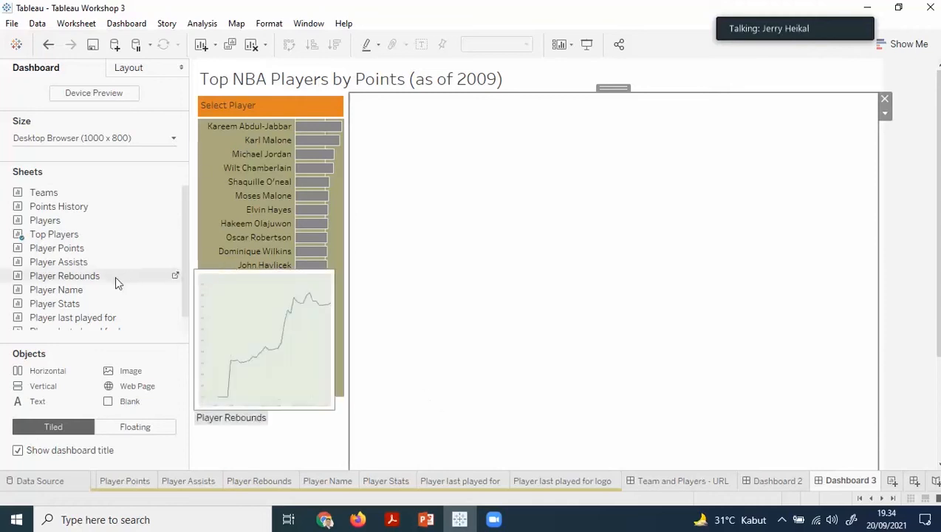
{"action": "mouse_move", "coordinate": [82, 304]}
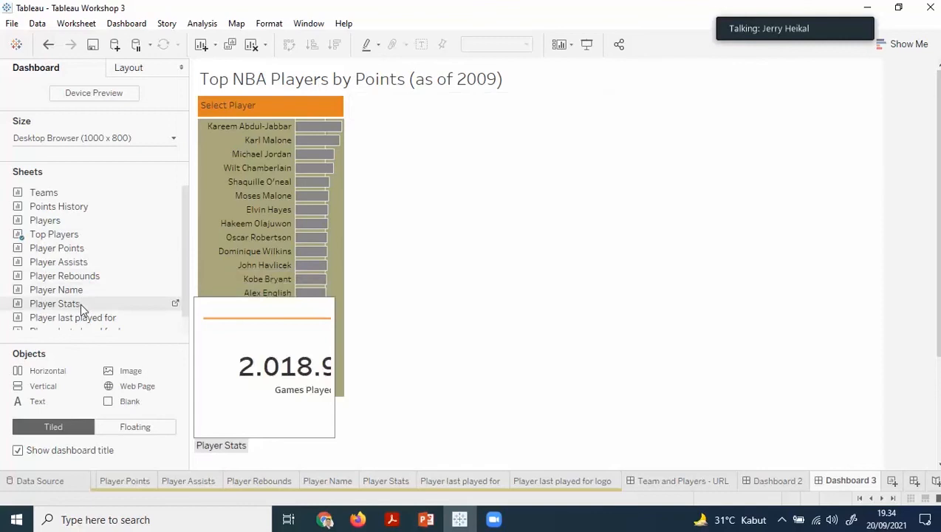
{"action": "left_click_drag", "start_coordinate": [81, 302], "coordinate": [637, 486]}
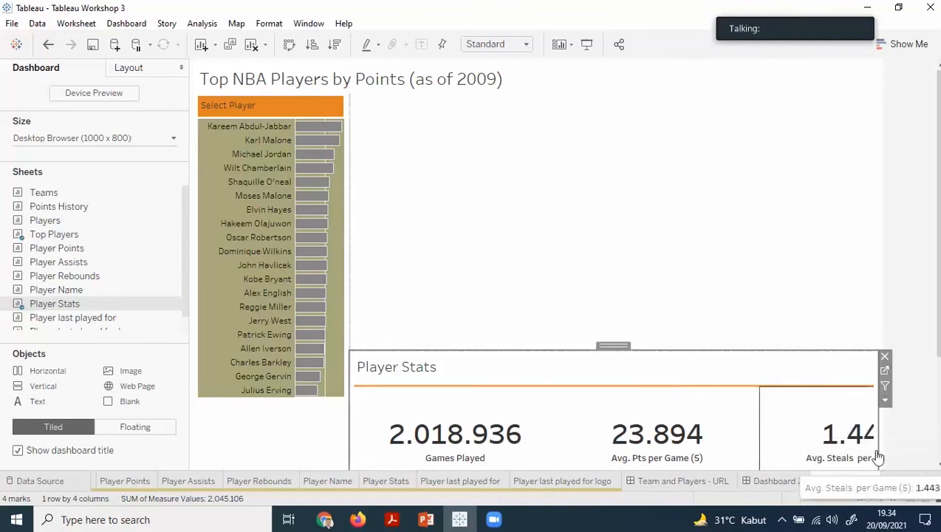
- Try fitting the Player Stats sheet to Entire View
{"action": "left_click", "coordinate": [884, 401]}
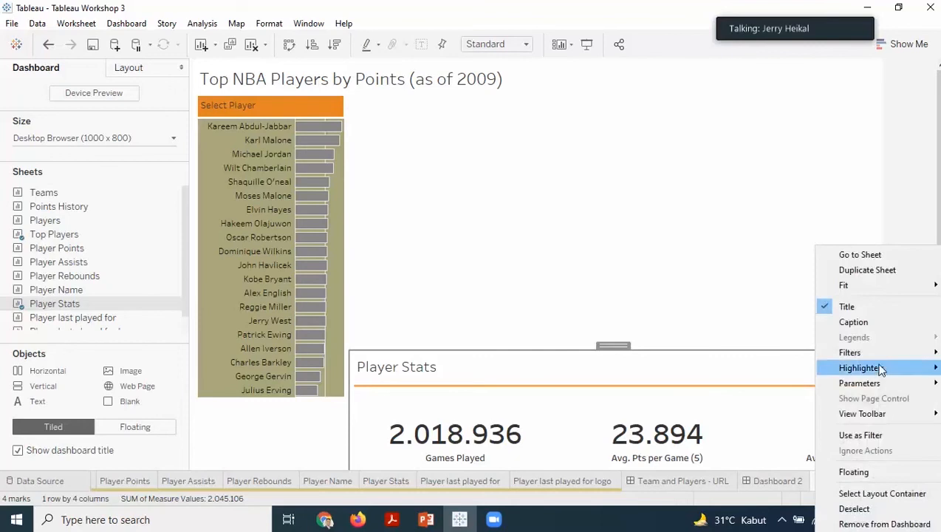
{"action": "mouse_move", "coordinate": [881, 288]}
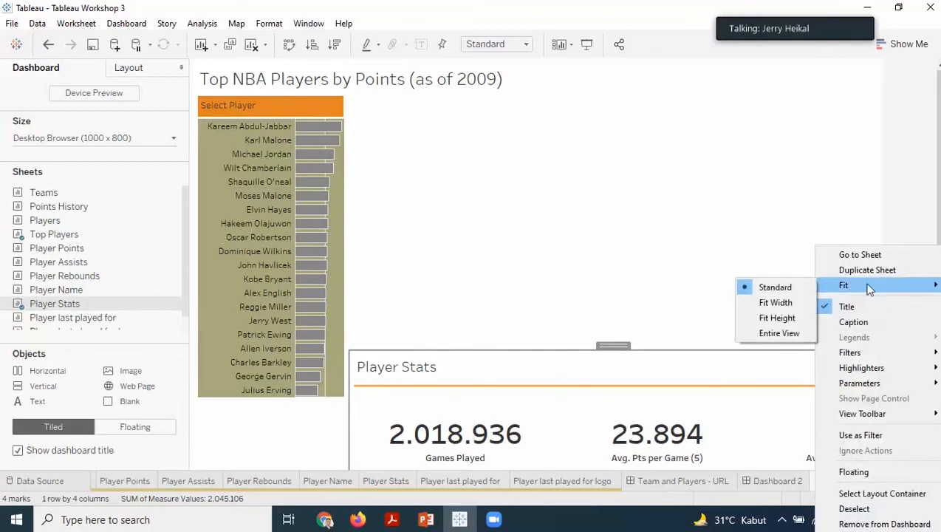
{"action": "left_click", "coordinate": [782, 333]}
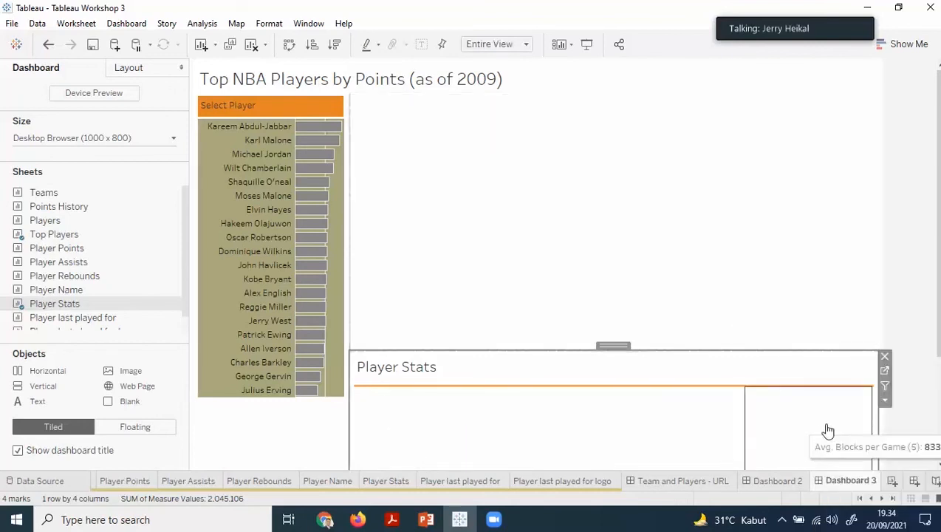
{"action": "scroll", "coordinate": [813, 343], "scroll_direction": "down", "scroll_amount": 3}
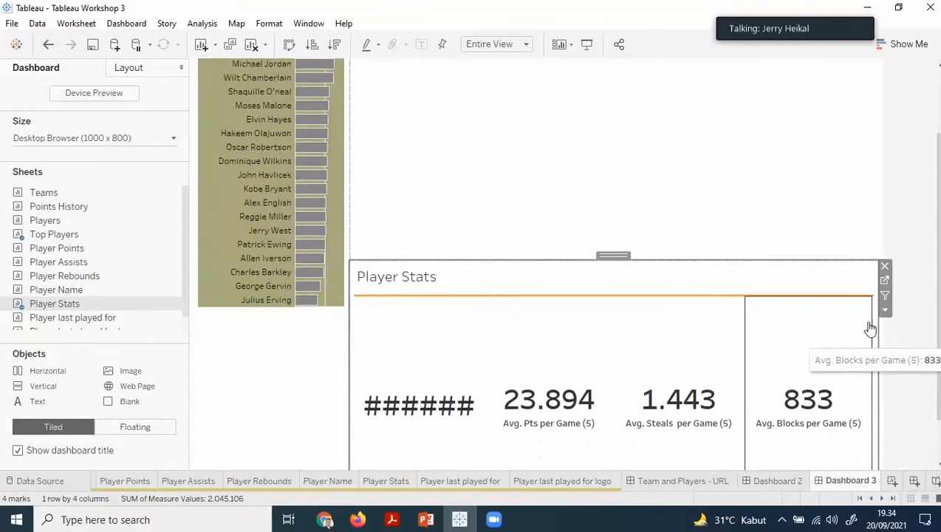
{"action": "left_click", "coordinate": [883, 310]}
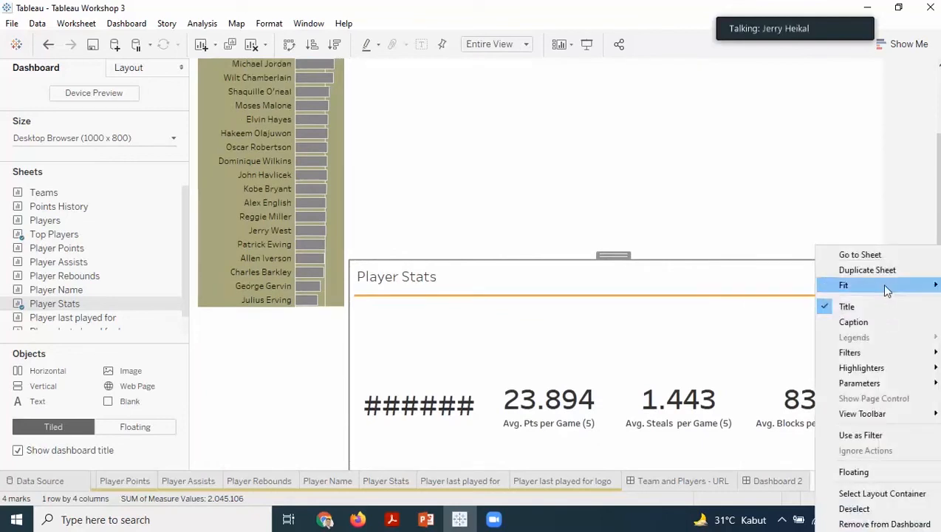
{"action": "mouse_move", "coordinate": [885, 284]}
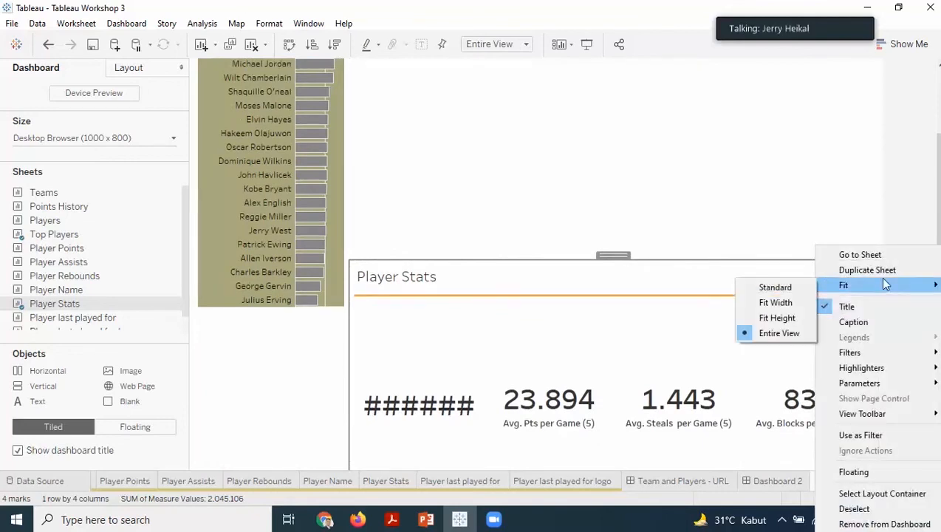
{"action": "left_click", "coordinate": [780, 334]}
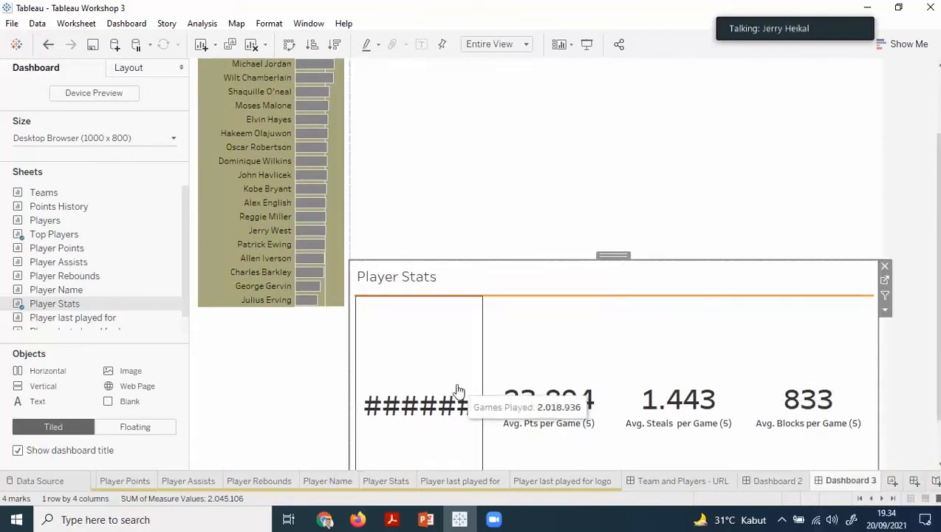
- Check the Games Played and Avg. Blocks per Game marks, and undo the Player Stats fit change
{"action": "mouse_move", "coordinate": [775, 422]}
{"action": "scroll", "coordinate": [773, 419], "scroll_direction": "down", "scroll_amount": 3}
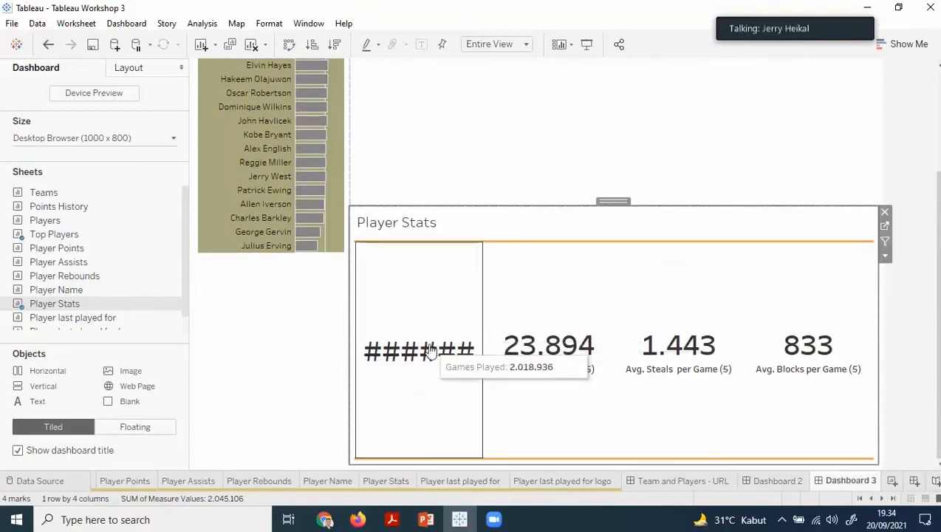
{"action": "left_click", "coordinate": [465, 314]}
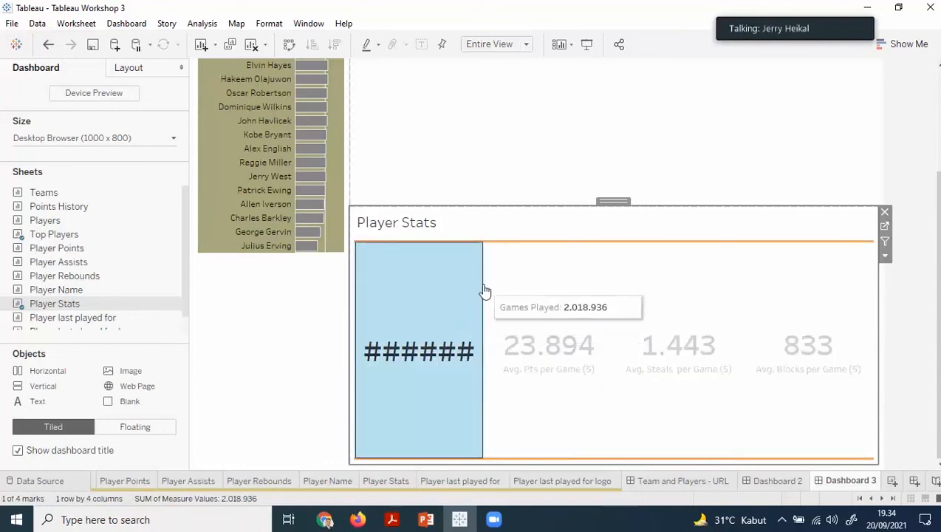
{"action": "left_click", "coordinate": [440, 304]}
{"action": "right_click", "coordinate": [438, 303]}
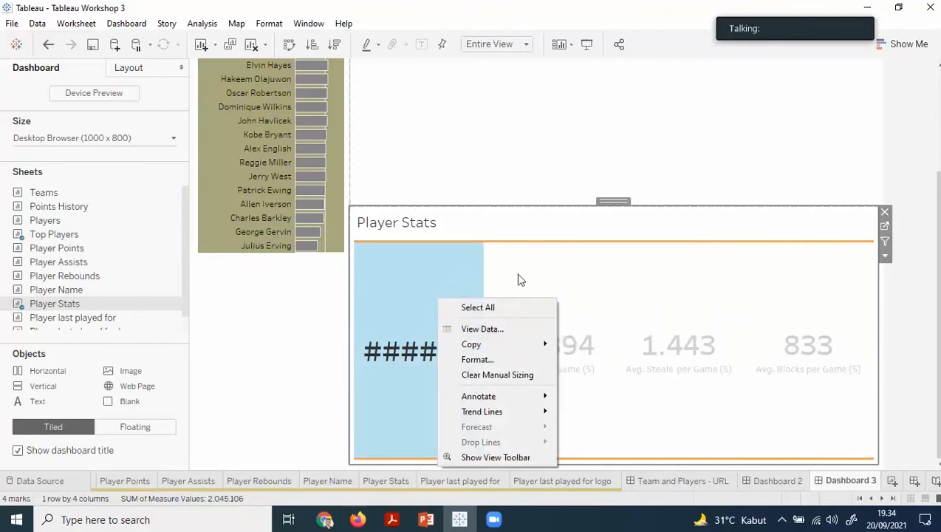
{"action": "left_click", "coordinate": [560, 284]}
{"action": "left_click", "coordinate": [761, 318]}
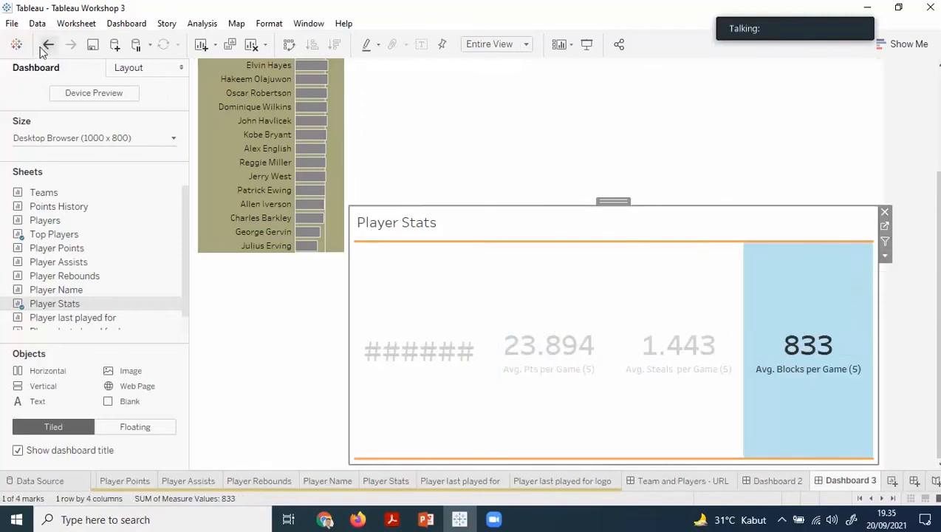
{"action": "key", "text": "ctrl+z"}
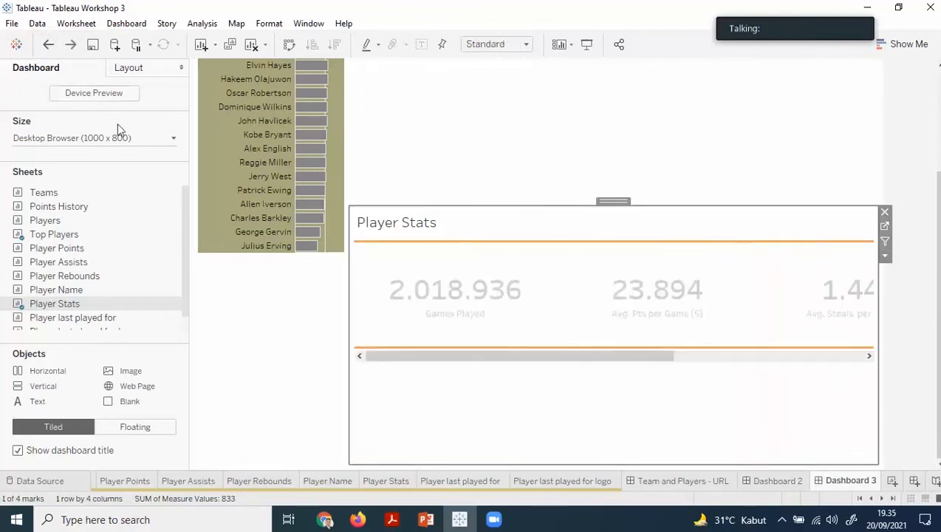
- Look through all the Player Stats columns and set the sheet's fit to Entire View
{"action": "left_click", "coordinate": [742, 355]}
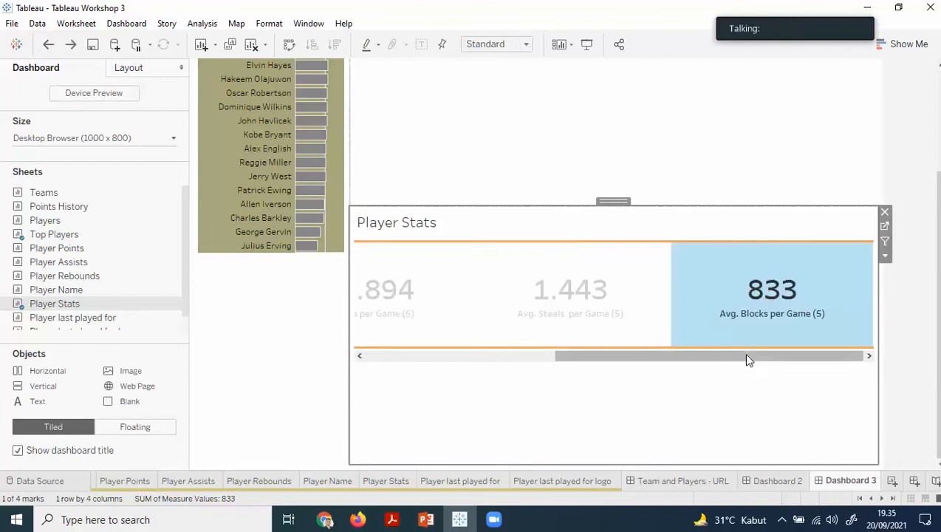
{"action": "left_click_drag", "start_coordinate": [742, 354], "coordinate": [543, 354]}
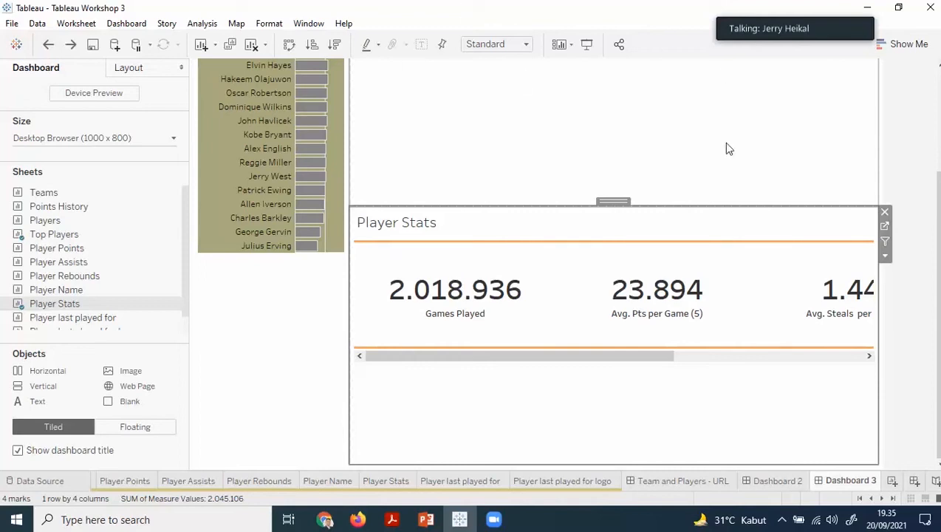
{"action": "mouse_move", "coordinate": [803, 338]}
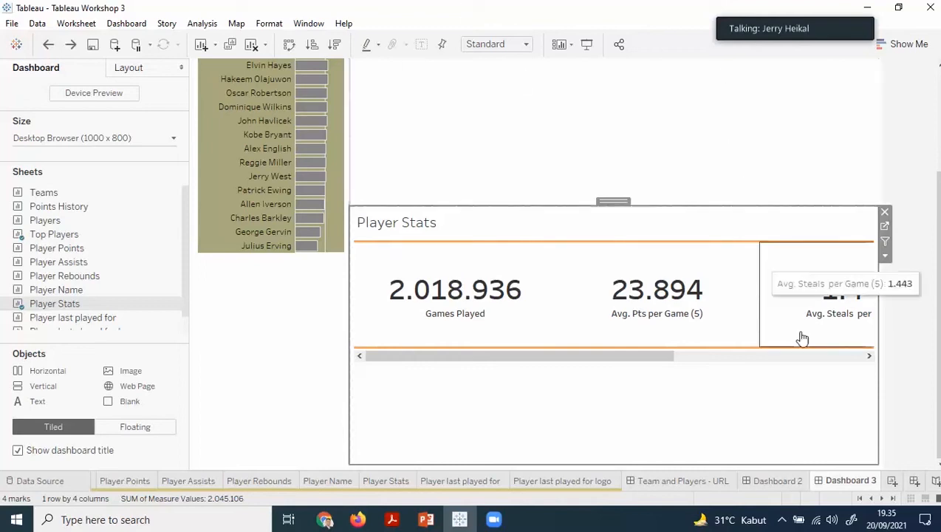
{"action": "left_click", "coordinate": [883, 254]}
{"action": "mouse_move", "coordinate": [888, 288]}
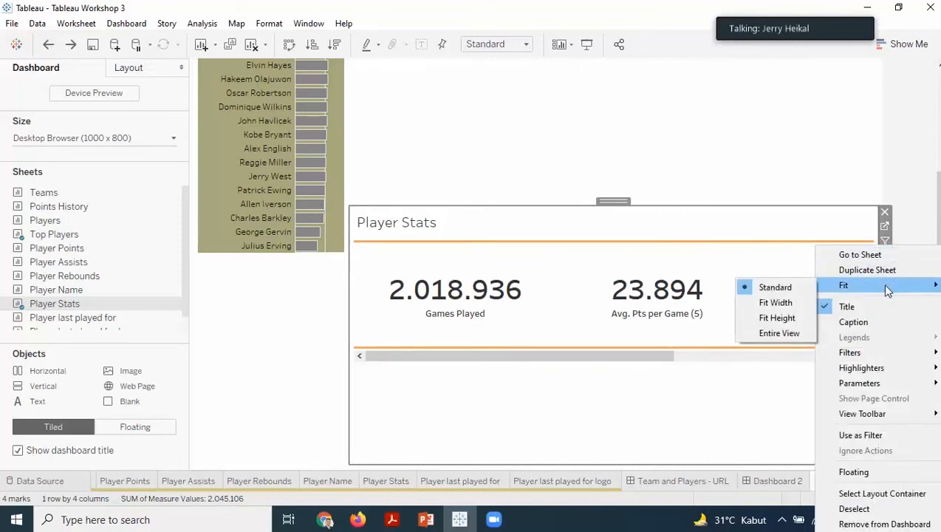
{"action": "left_click", "coordinate": [773, 333]}
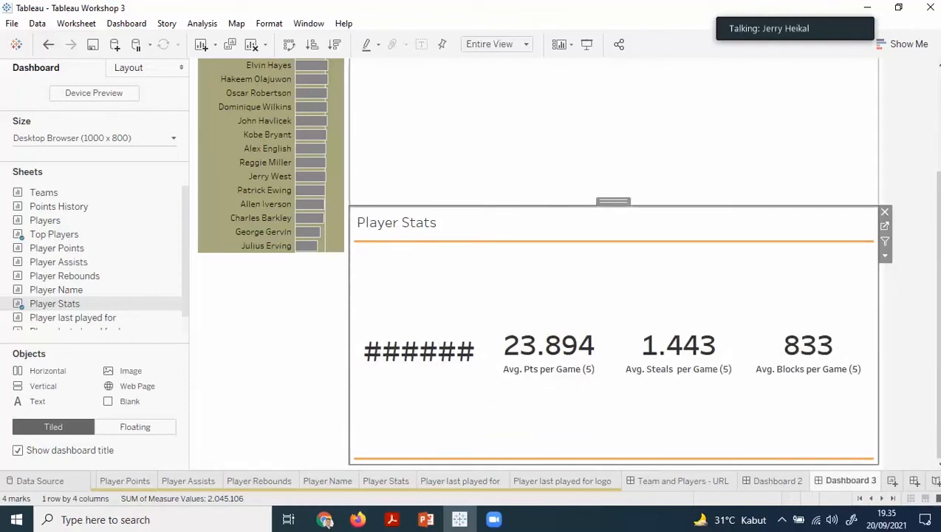
- Add a horizontal container beneath the Player Stats sheet, beside the Top Players chart
{"action": "left_click", "coordinate": [392, 519]}
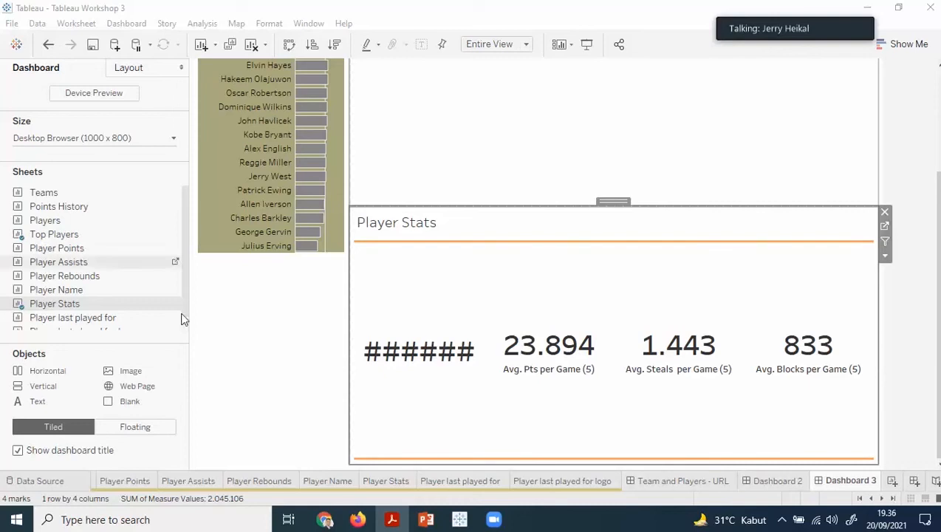
{"action": "left_click", "coordinate": [43, 369]}
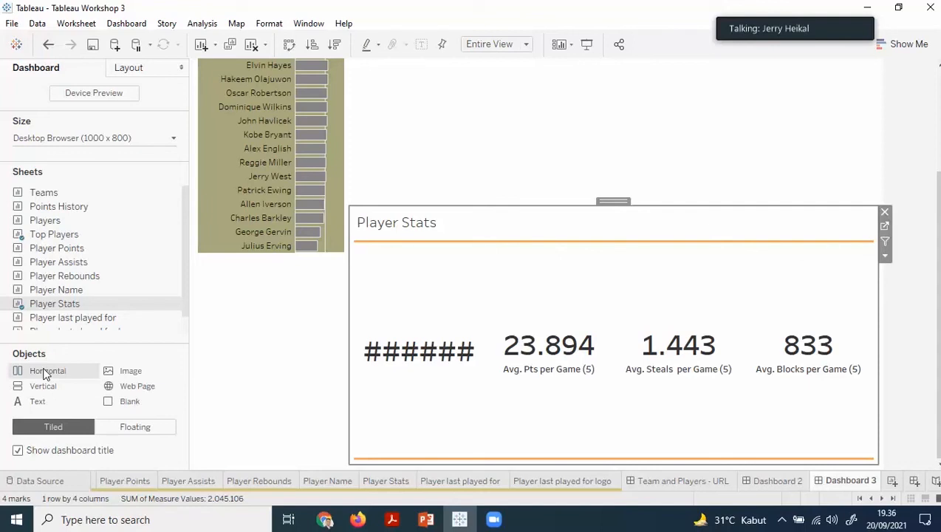
{"action": "mouse_move", "coordinate": [45, 372]}
{"action": "left_mouse_down"}
{"action": "mouse_move", "coordinate": [417, 414]}
{"action": "mouse_move", "coordinate": [565, 450]}
{"action": "mouse_move", "coordinate": [566, 434]}
{"action": "left_mouse_up"}
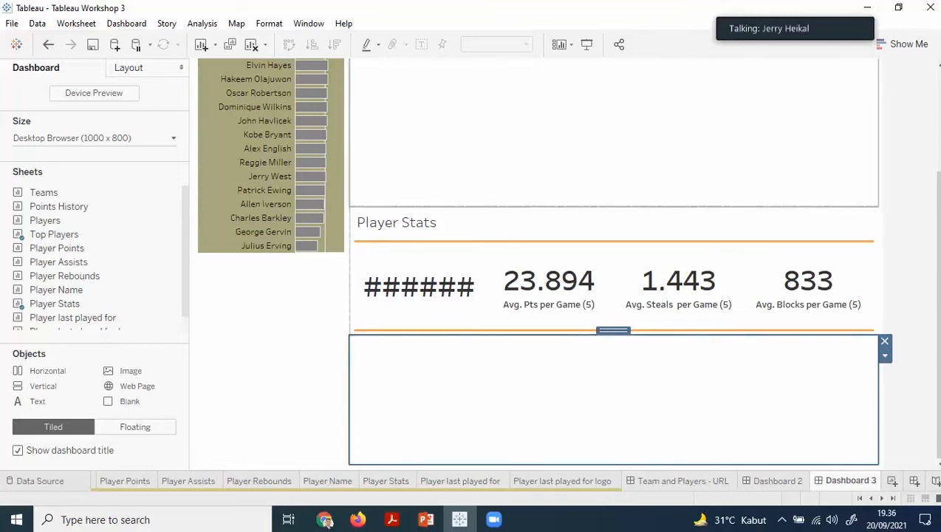
- Add a blank object spanning the full dashboard width beneath the Top Players chart and the horizontal container
{"action": "key", "text": "alt+Tab"}
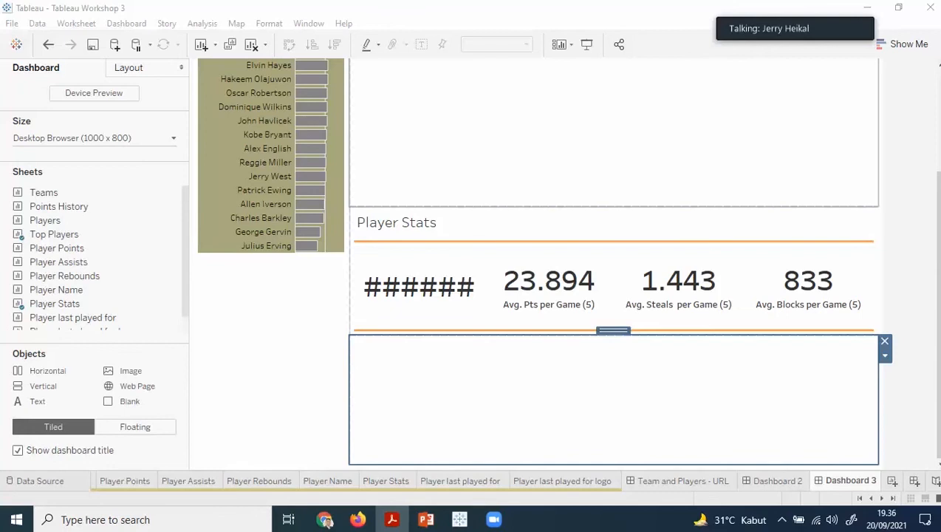
{"action": "left_click", "coordinate": [138, 406]}
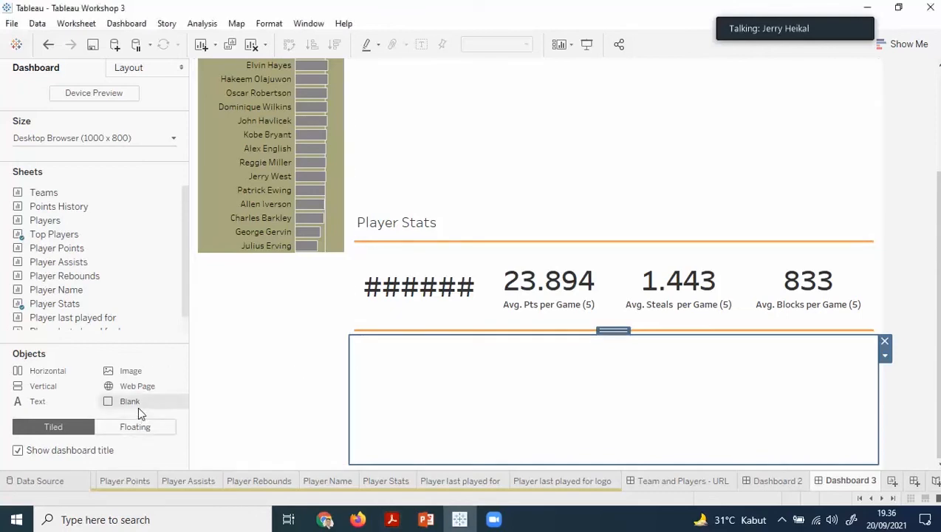
{"action": "left_click_drag", "start_coordinate": [152, 402], "coordinate": [546, 451]}
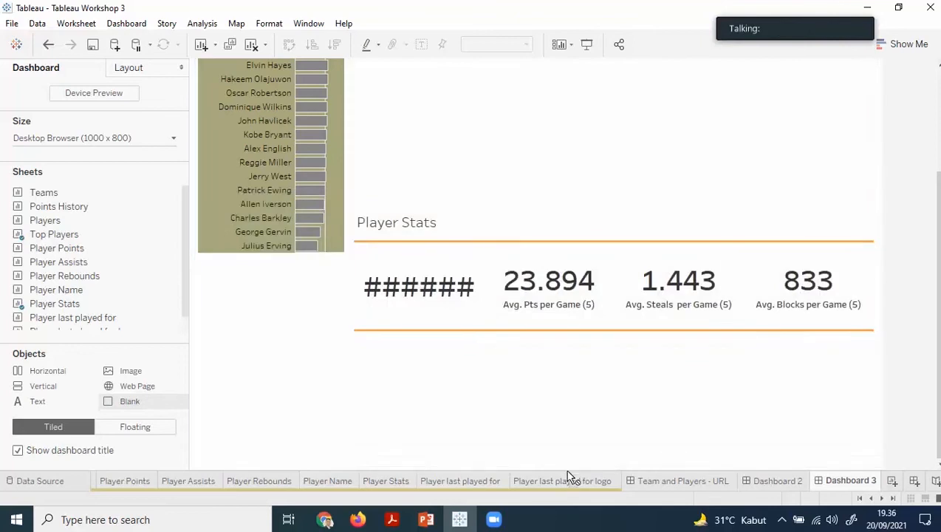
{"action": "left_click_drag", "start_coordinate": [567, 468], "coordinate": [567, 466]}
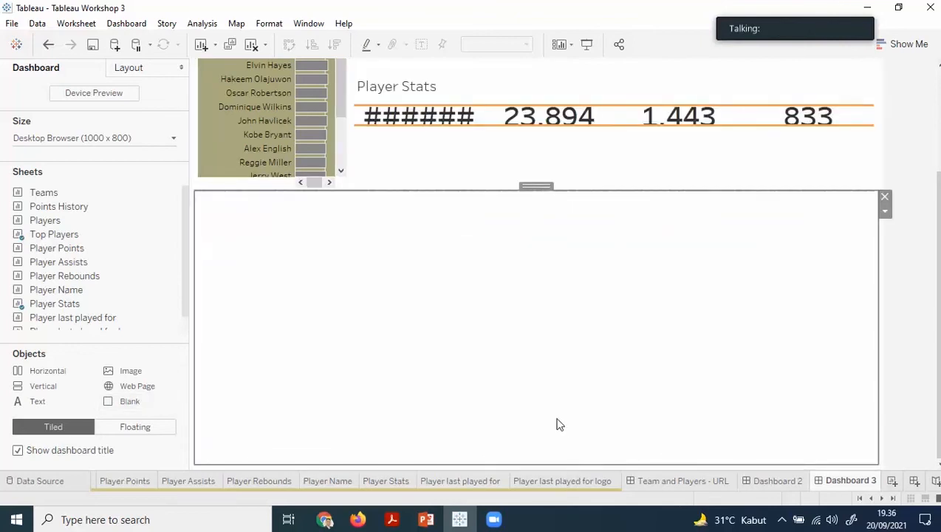
{"action": "scroll", "coordinate": [553, 338], "scroll_direction": "up", "scroll_amount": 1}
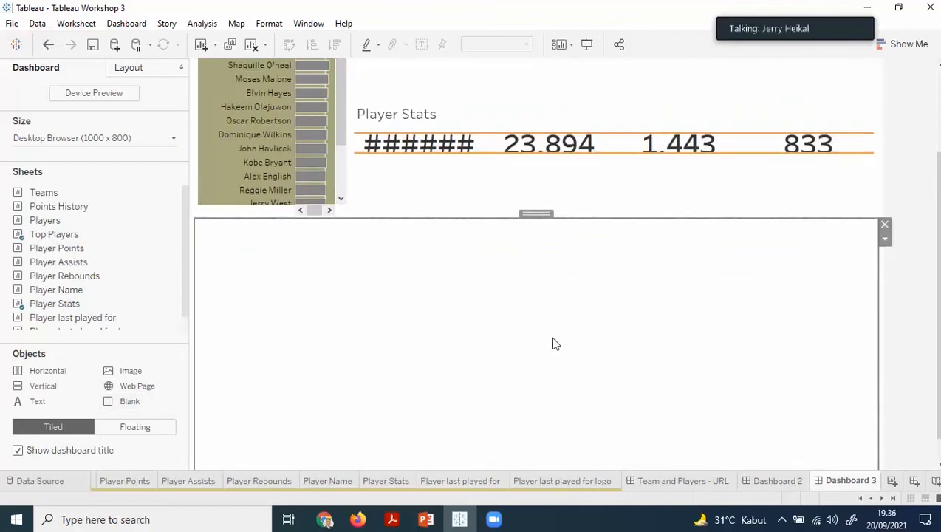
{"action": "scroll", "coordinate": [554, 340], "scroll_direction": "up", "scroll_amount": 2}
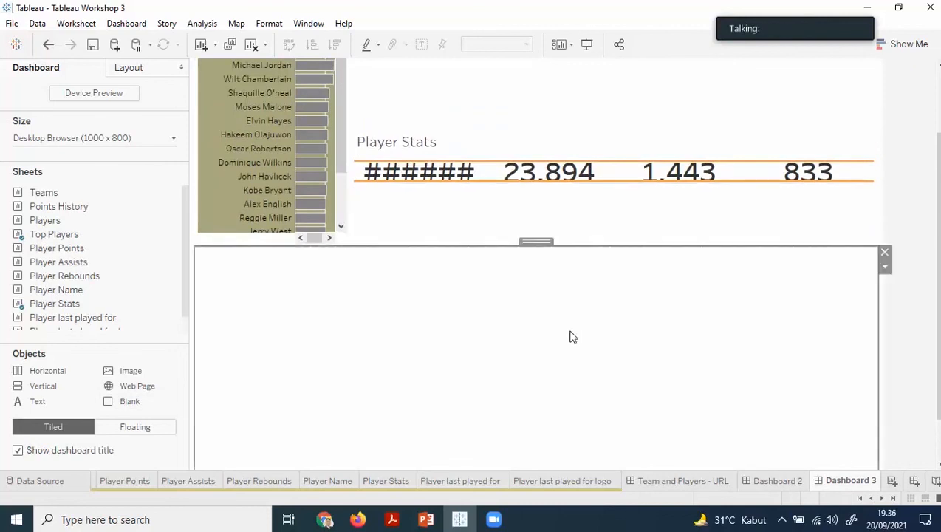
{"action": "scroll", "coordinate": [633, 354], "scroll_direction": "up", "scroll_amount": 2}
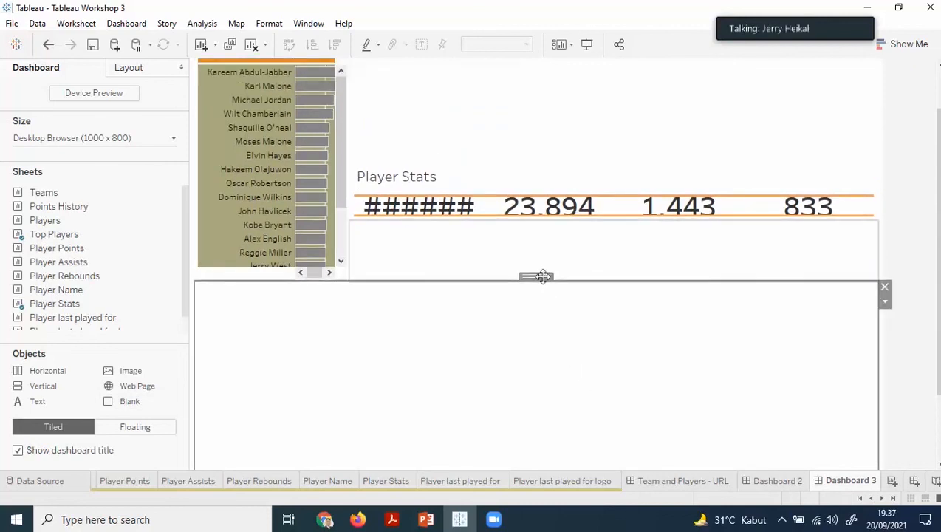
- Try extending the Top Players chart downward over the blank object, and undo both the resize and the blank placement
{"action": "left_click", "coordinate": [270, 240]}
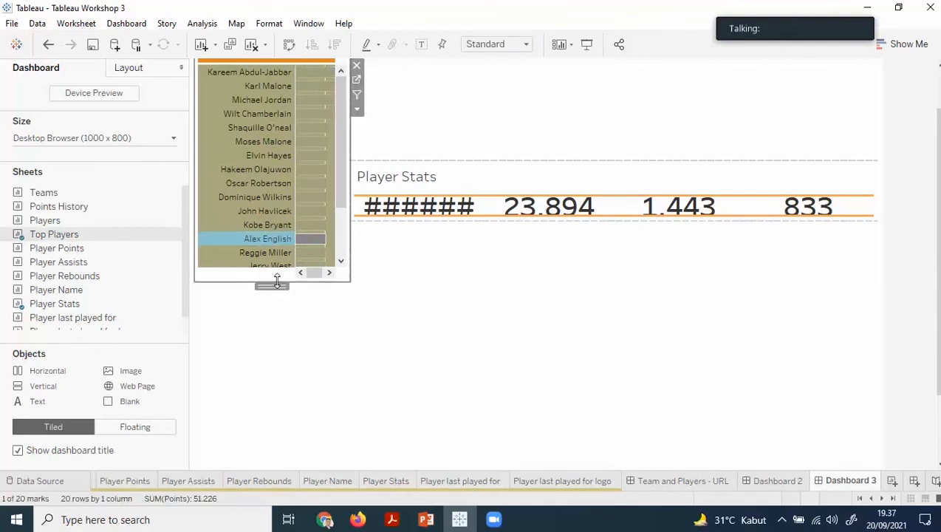
{"action": "left_click_drag", "start_coordinate": [277, 280], "coordinate": [270, 368]}
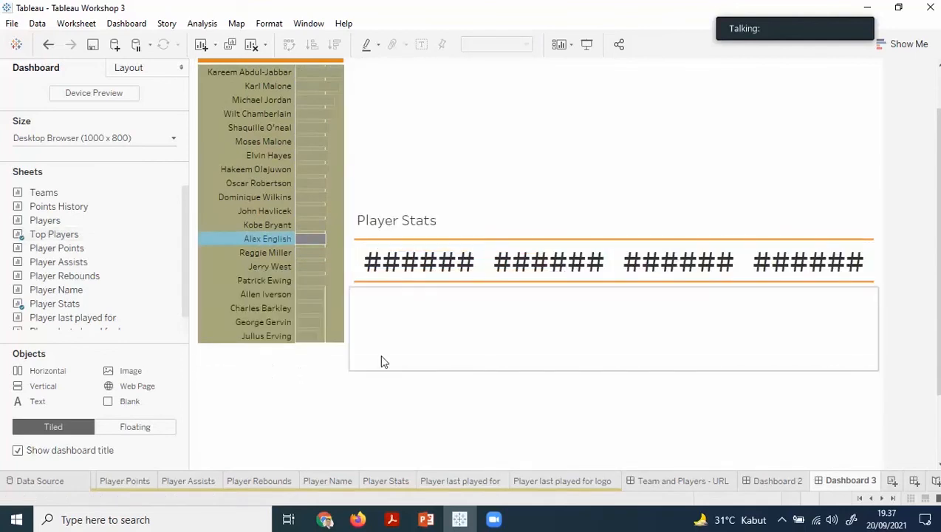
{"action": "left_click", "coordinate": [300, 336]}
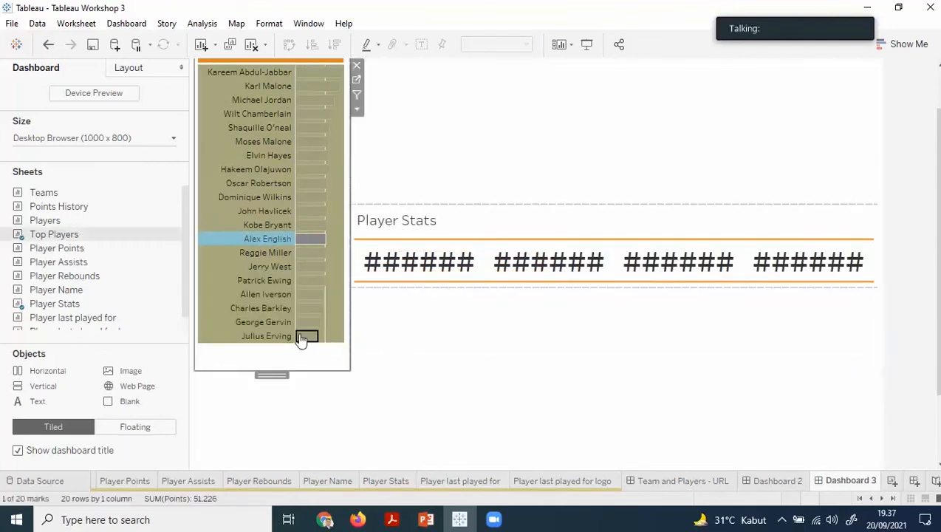
{"action": "left_click", "coordinate": [373, 411]}
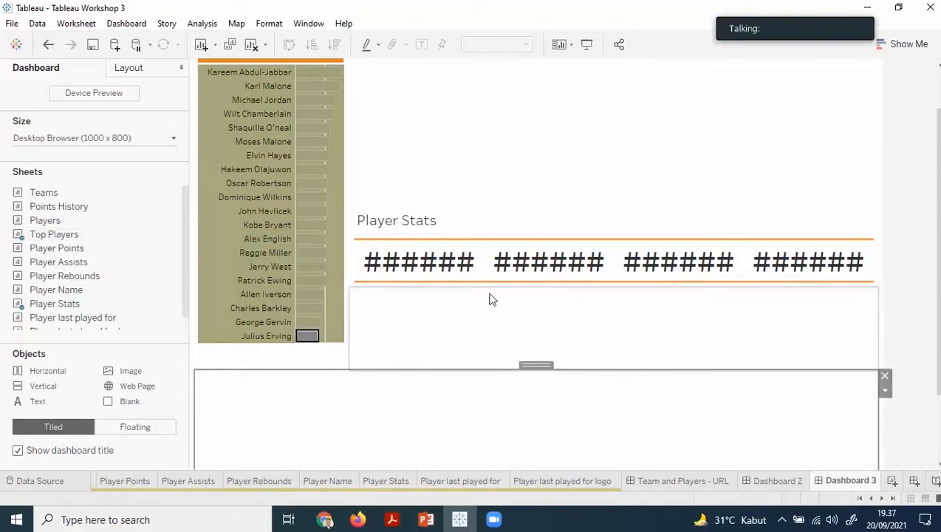
{"action": "left_click", "coordinate": [520, 275]}
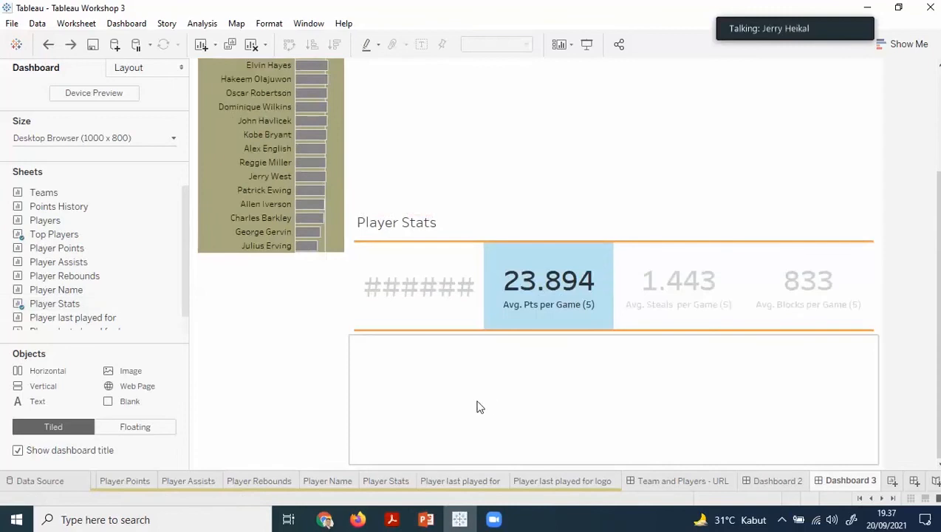
- Place a blank object again across the full width beneath the whole layout and check how the sheets above adjust
{"action": "left_click", "coordinate": [438, 418]}
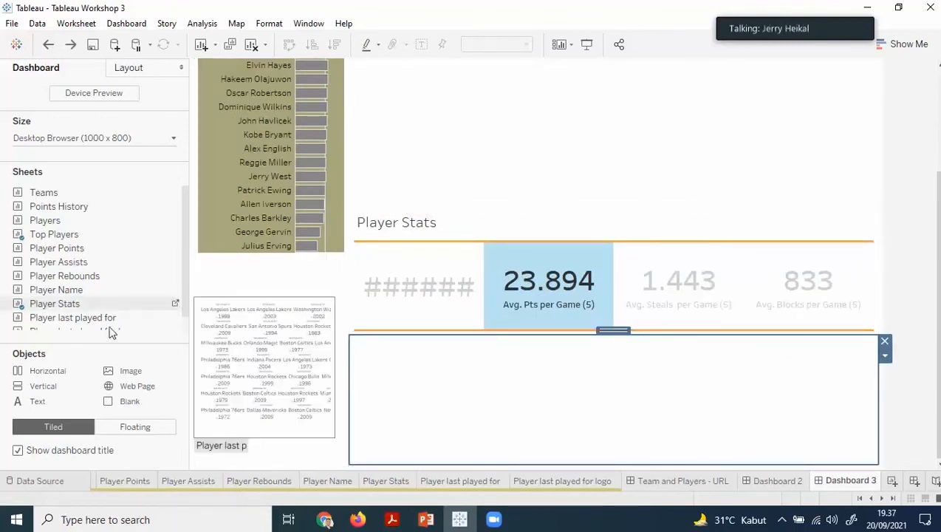
{"action": "left_click_drag", "start_coordinate": [251, 408], "coordinate": [558, 465]}
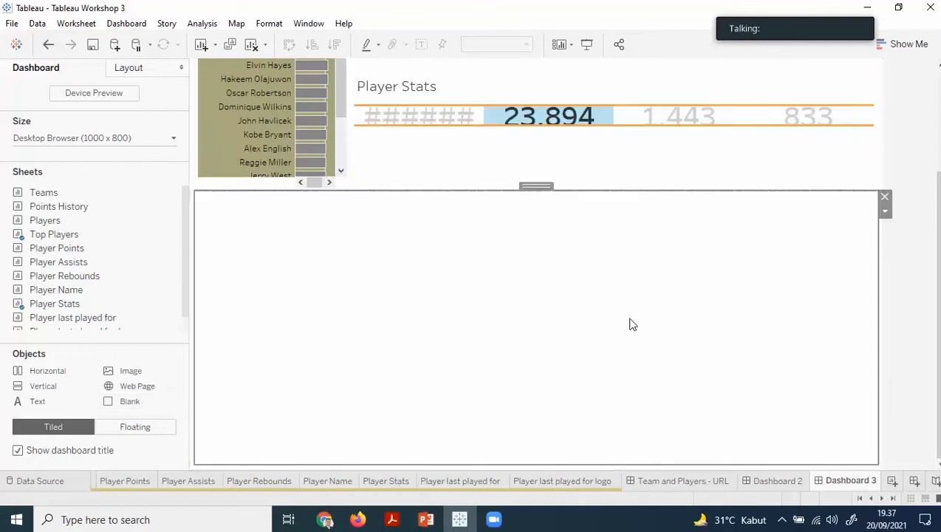
{"action": "scroll", "coordinate": [631, 321], "scroll_direction": "up", "scroll_amount": 3}
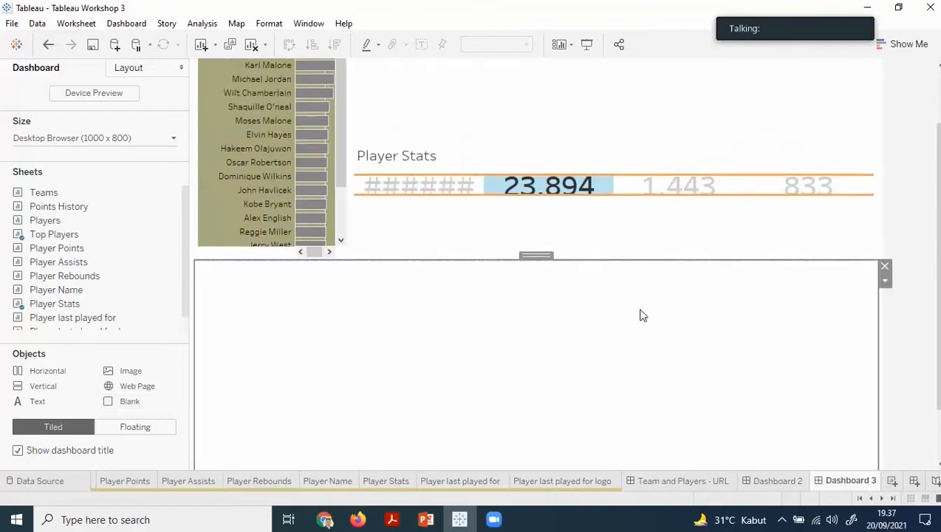
{"action": "scroll", "coordinate": [641, 313], "scroll_direction": "up", "scroll_amount": 1}
{"action": "scroll", "coordinate": [716, 362], "scroll_direction": "down", "scroll_amount": 2}
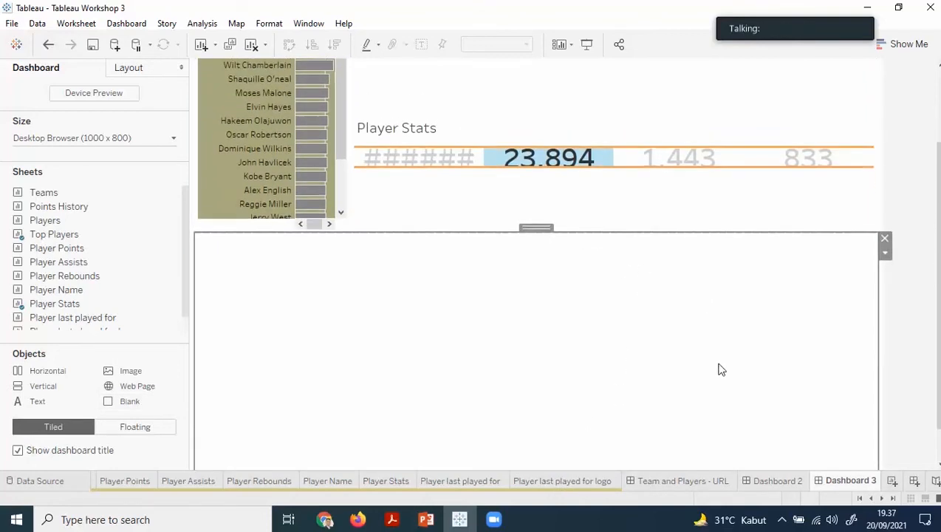
{"action": "scroll", "coordinate": [720, 369], "scroll_direction": "down", "scroll_amount": 2}
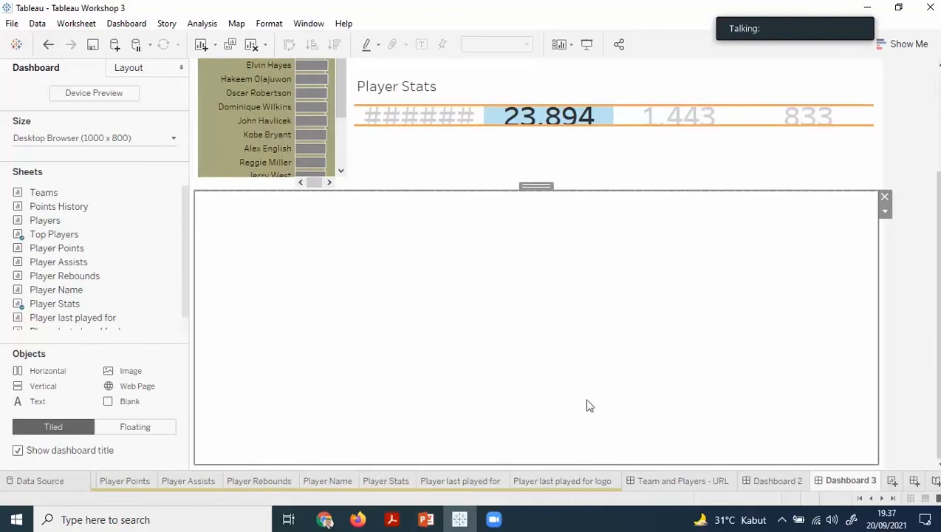
{"action": "scroll", "coordinate": [587, 400], "scroll_direction": "up", "scroll_amount": 4}
{"action": "left_click", "coordinate": [625, 280]}
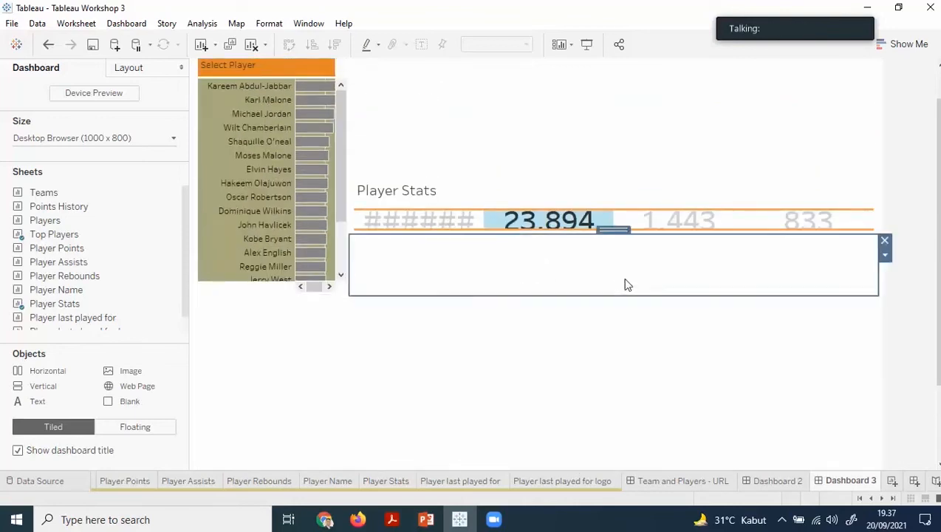
- Hide the title of the Player Stats sheet on the dashboard
{"action": "left_click", "coordinate": [578, 209]}
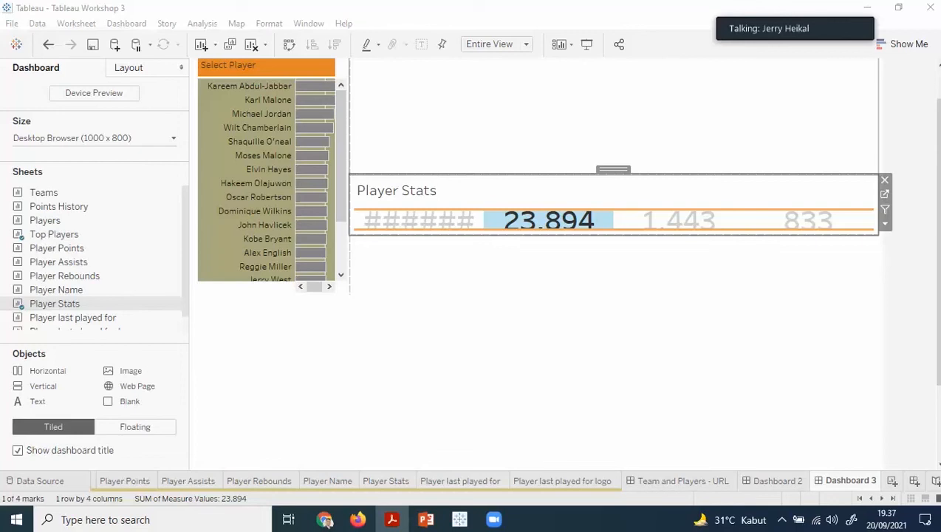
{"action": "right_click", "coordinate": [455, 194]}
{"action": "left_click", "coordinate": [465, 230]}
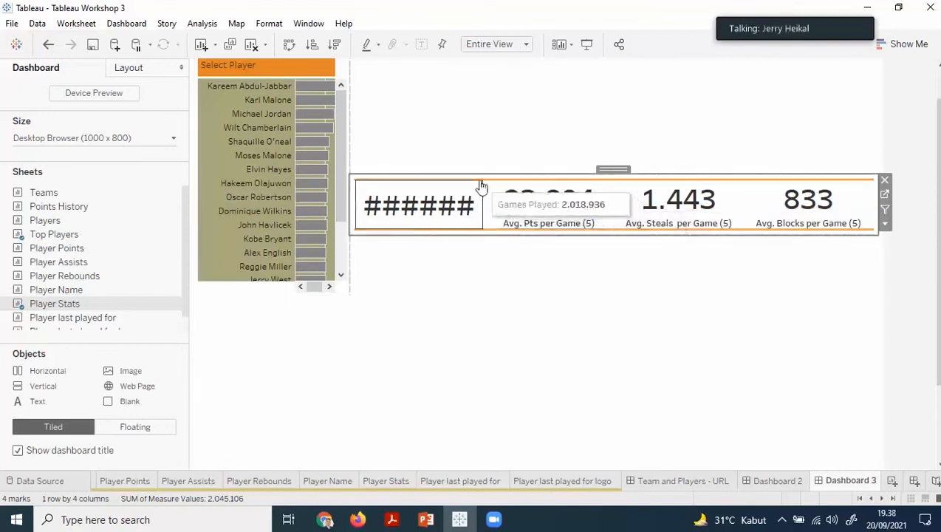
{"action": "key", "text": "ctrl+z"}
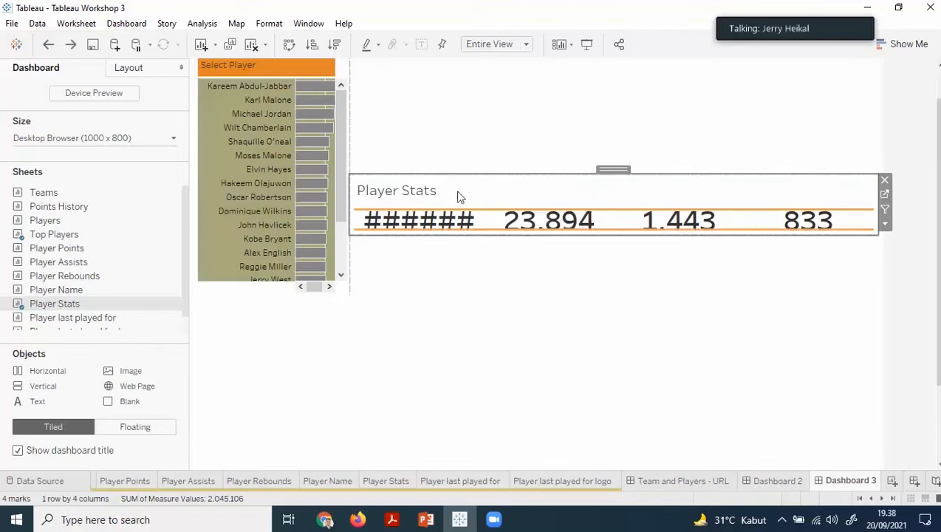
{"action": "right_click", "coordinate": [472, 195]}
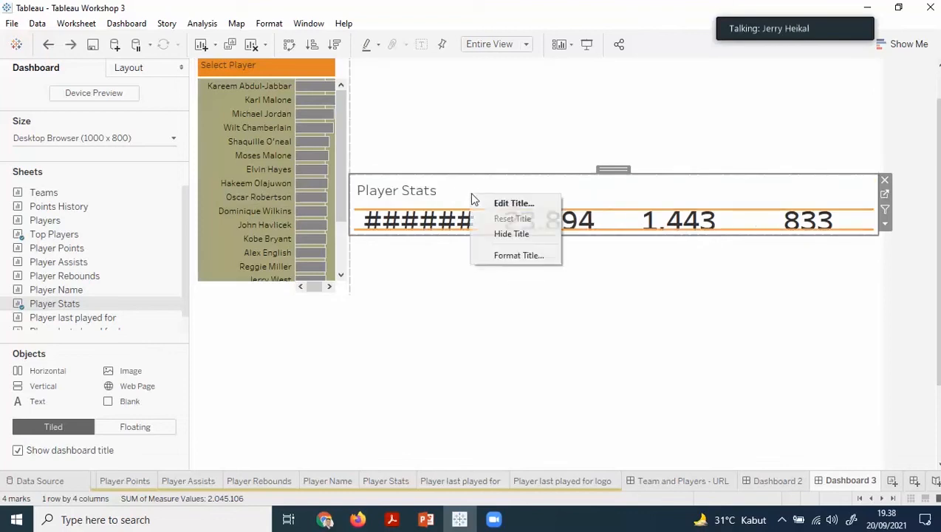
{"action": "left_click", "coordinate": [501, 236]}
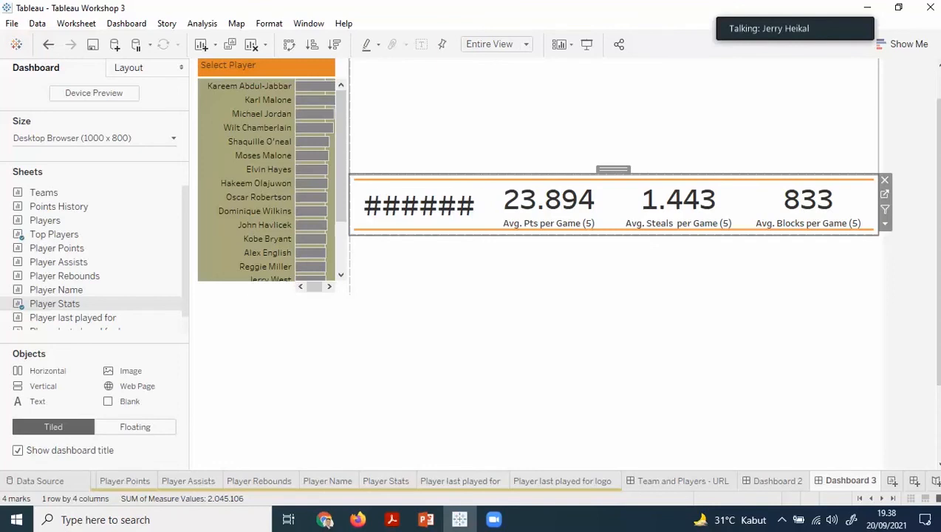
- Place the Player Points sheet in the container beneath Player Stats and remove the full-width blank object under the layout
{"action": "left_click", "coordinate": [82, 249]}
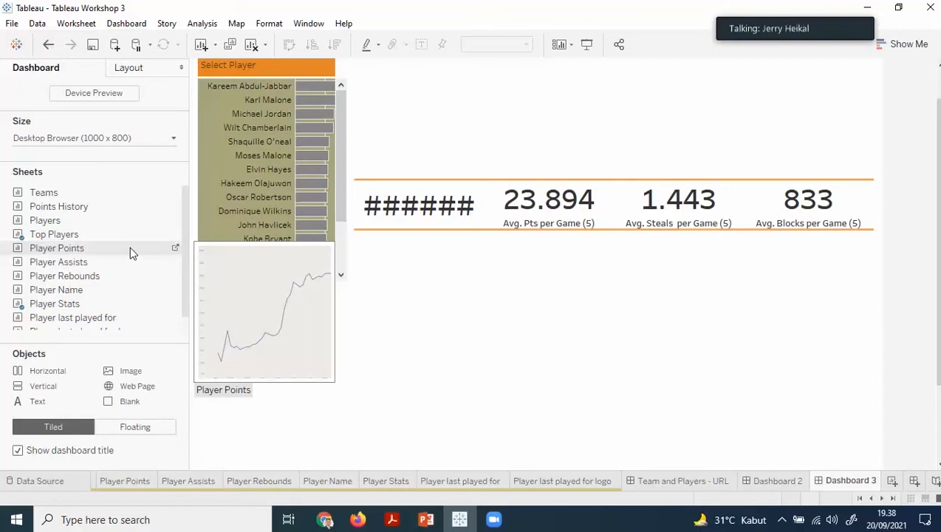
{"action": "left_click_drag", "start_coordinate": [129, 253], "coordinate": [413, 271]}
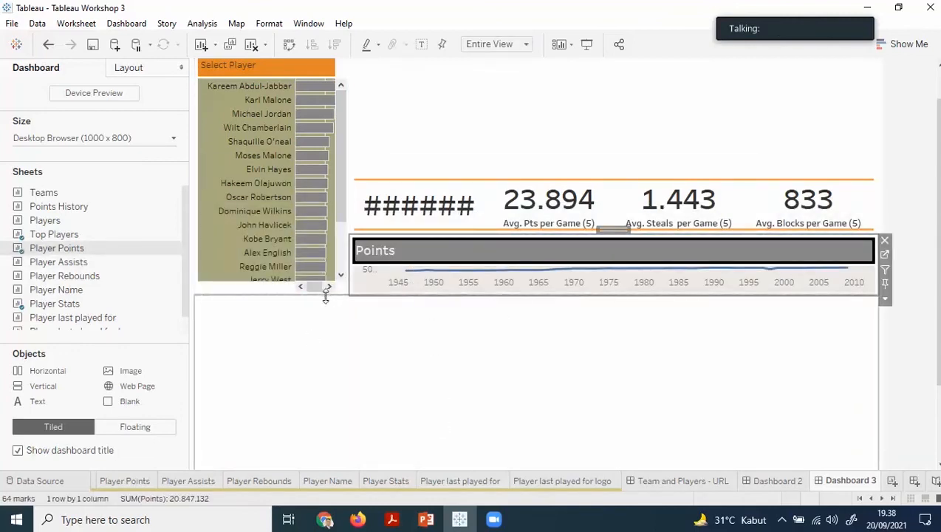
{"action": "left_click", "coordinate": [346, 381]}
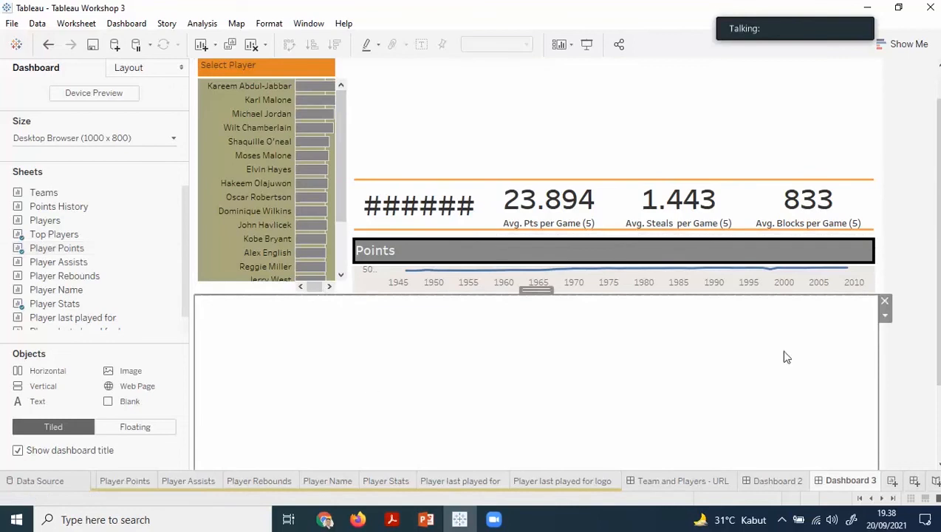
{"action": "left_click", "coordinate": [885, 305]}
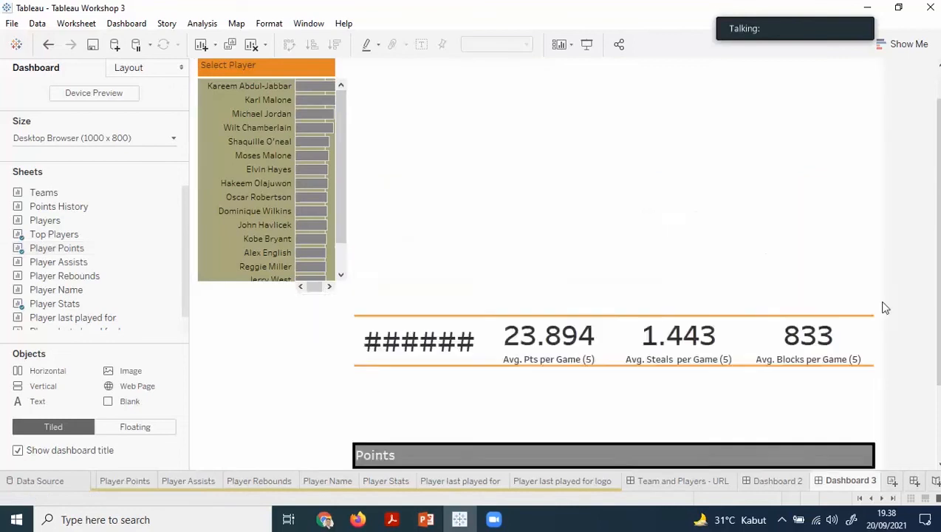
- Place the Player Rebounds sheet beside the Points chart and insert the Player Assists sheet between the two
{"action": "scroll", "coordinate": [489, 399], "scroll_direction": "down", "scroll_amount": 3}
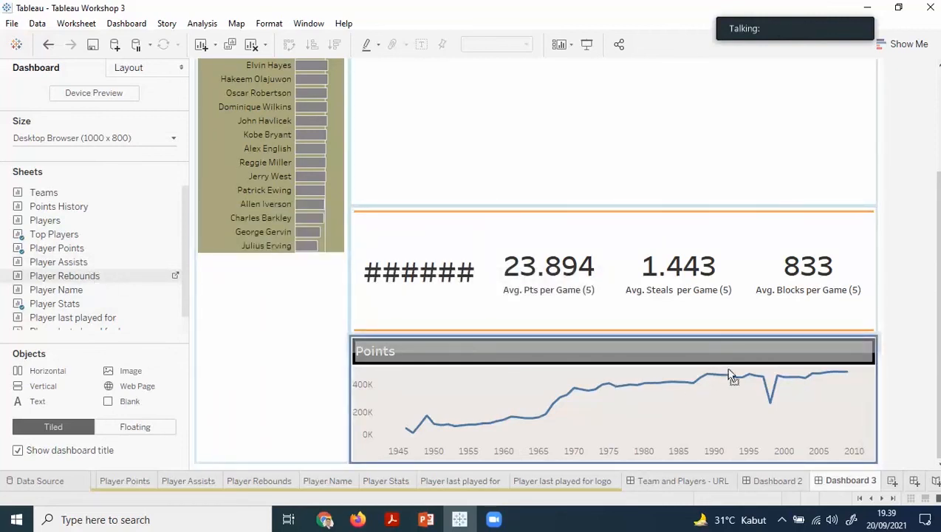
{"action": "left_click_drag", "start_coordinate": [775, 372], "coordinate": [775, 372]}
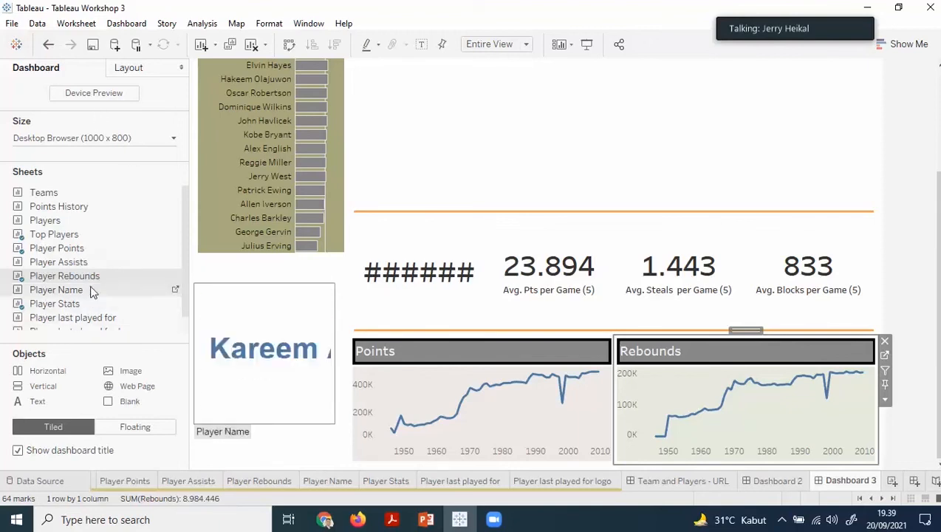
{"action": "left_click_drag", "start_coordinate": [90, 260], "coordinate": [581, 375]}
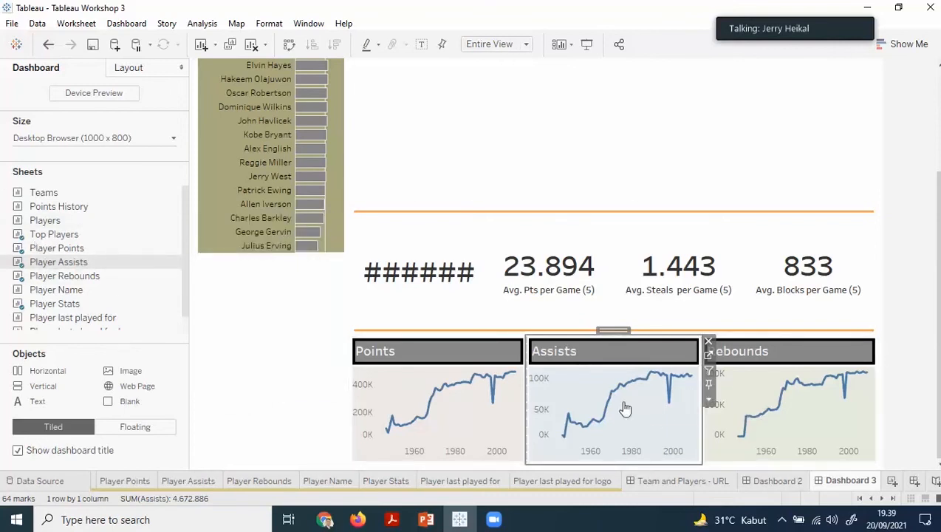
{"action": "mouse_move", "coordinate": [632, 391]}
{"action": "left_click", "coordinate": [478, 355]}
{"action": "right_click", "coordinate": [478, 355]}
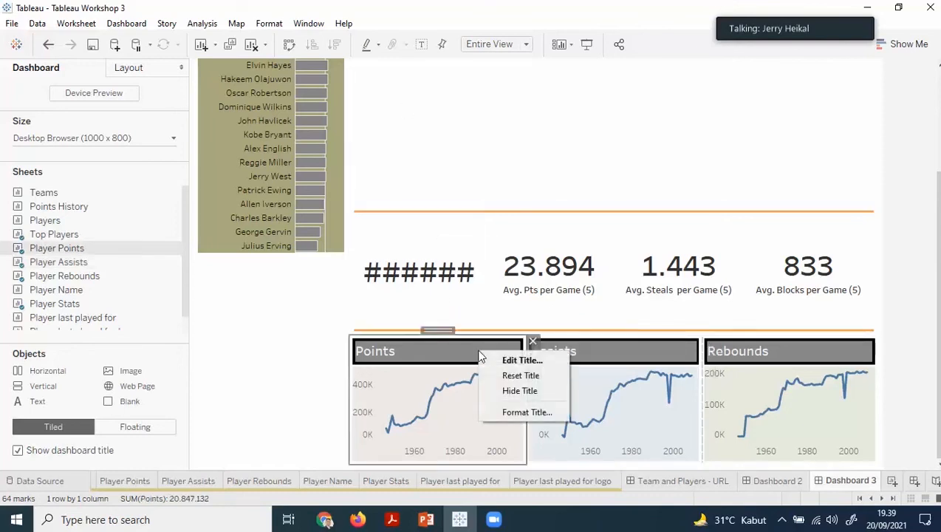
{"action": "left_click", "coordinate": [468, 358]}
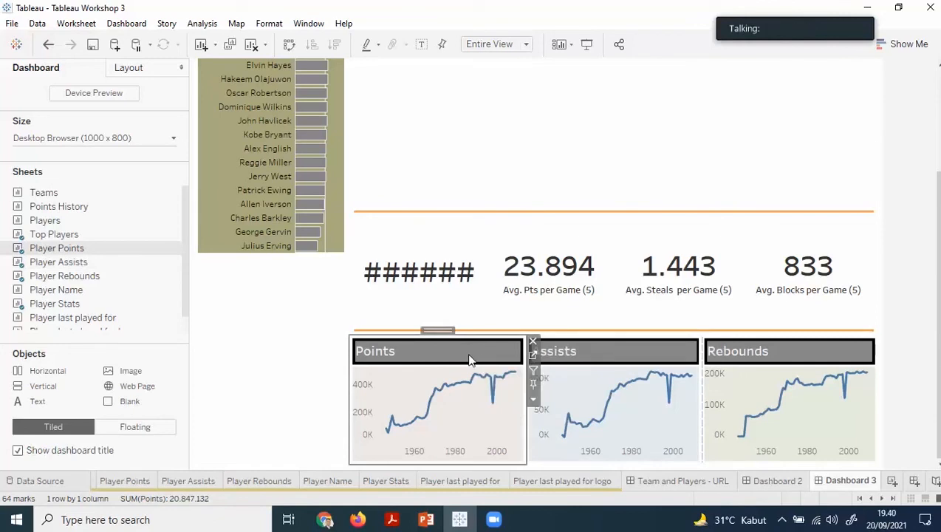
{"action": "right_click", "coordinate": [469, 359]}
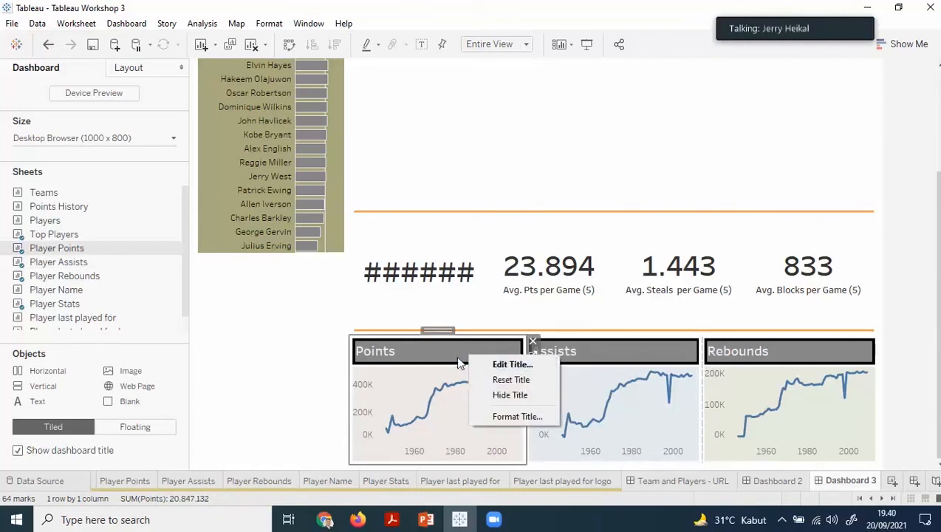
{"action": "left_click", "coordinate": [458, 360]}
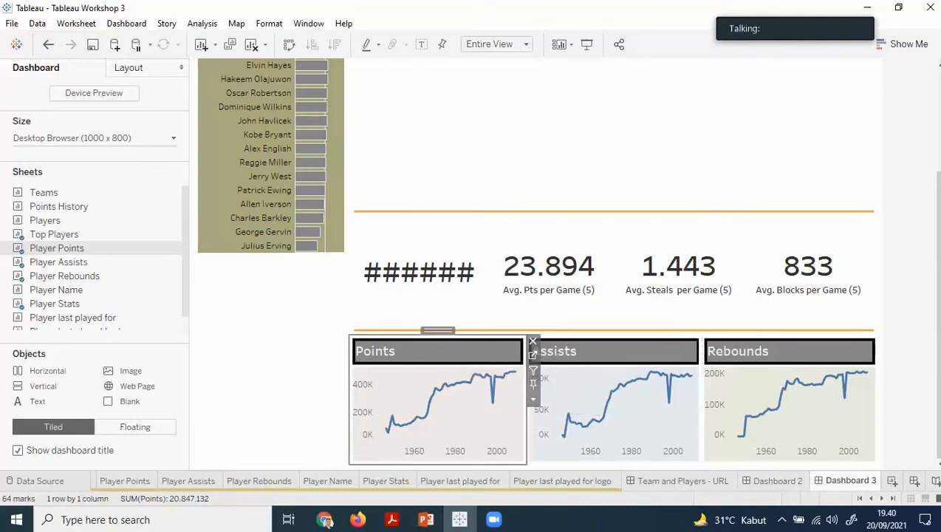
- Consult the workshop PDF and set new dashboard objects to be placed as floating
{"action": "key", "text": "alt+Tab"}
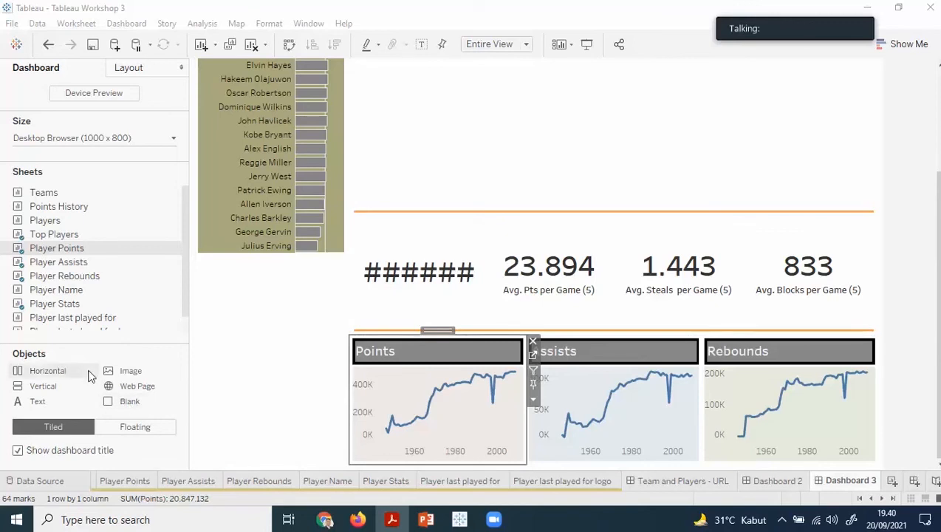
{"action": "left_click", "coordinate": [135, 428]}
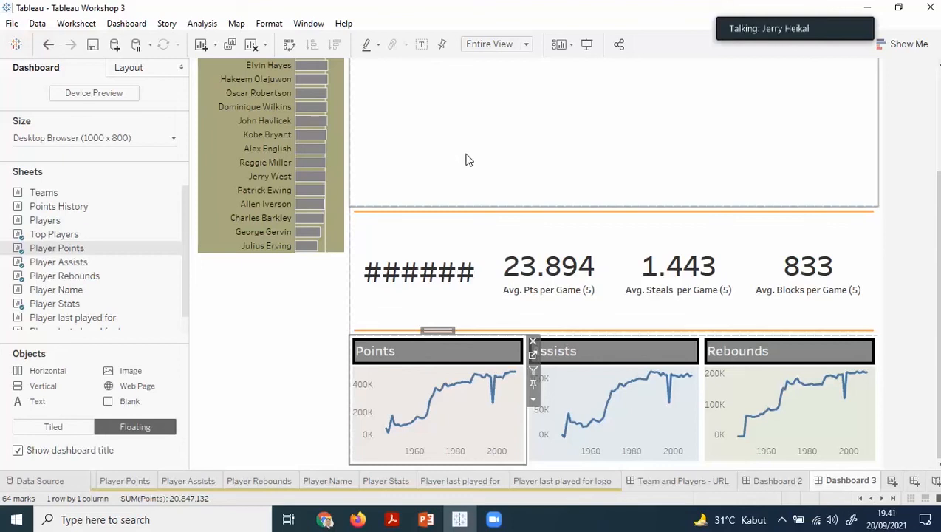
- Try placing a floating blank object in the empty area above Player Stats with the Player Name sheet beside it
{"action": "left_click_drag", "start_coordinate": [146, 411], "coordinate": [363, 77]}
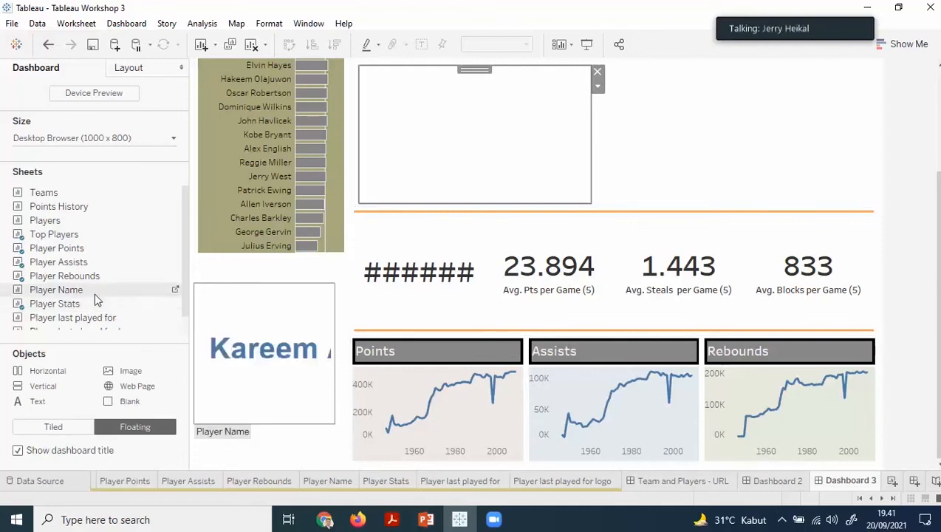
{"action": "left_click_drag", "start_coordinate": [104, 294], "coordinate": [580, 80]}
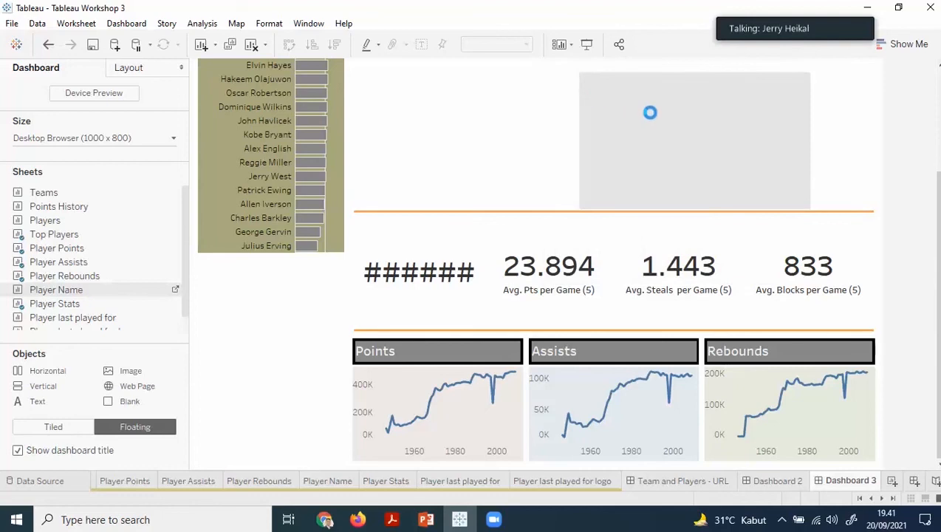
{"action": "scroll", "coordinate": [775, 127], "scroll_direction": "up", "scroll_amount": 1}
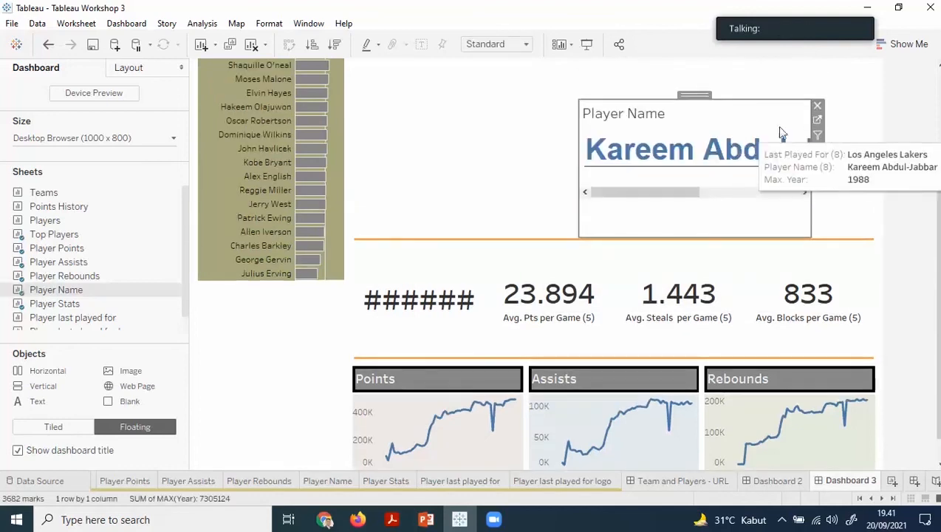
{"action": "scroll", "coordinate": [753, 110], "scroll_direction": "up", "scroll_amount": 1}
{"action": "scroll", "coordinate": [662, 112], "scroll_direction": "up", "scroll_amount": 2}
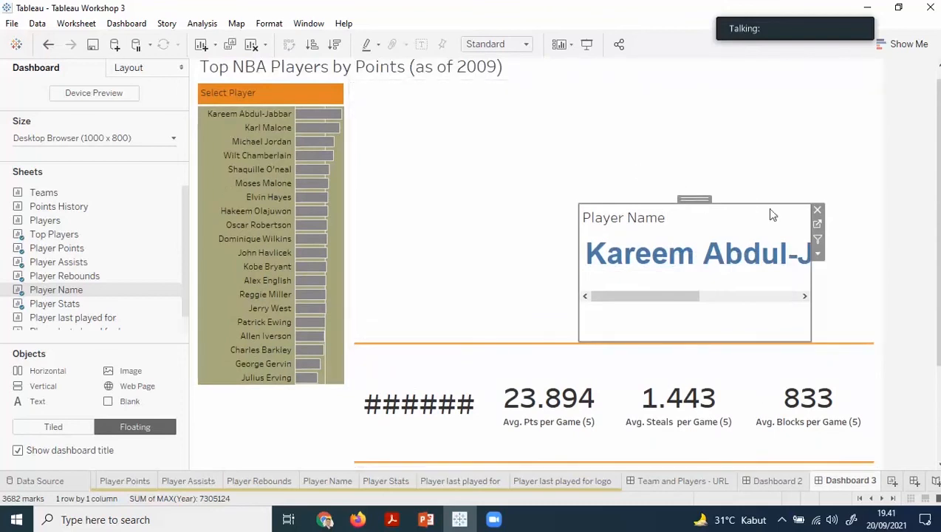
{"action": "scroll", "coordinate": [713, 226], "scroll_direction": "down", "scroll_amount": 3}
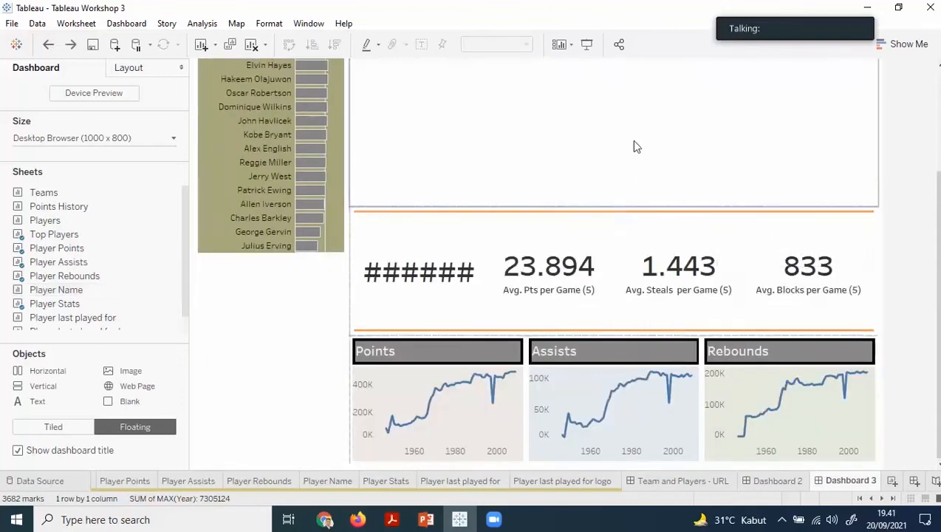
{"action": "scroll", "coordinate": [607, 145], "scroll_direction": "up", "scroll_amount": 2}
{"action": "scroll", "coordinate": [601, 143], "scroll_direction": "up", "scroll_amount": 1}
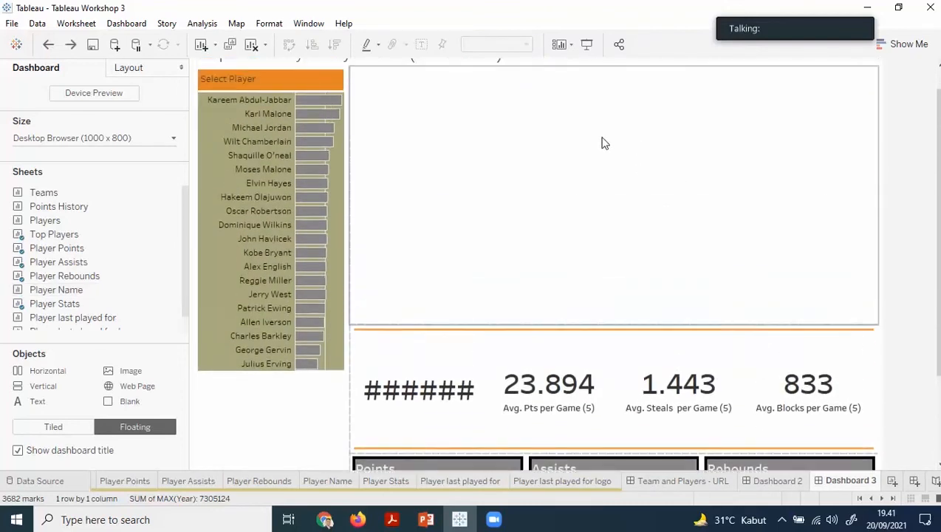
- Replace the floating blank with a new one beside the Select Player list, stretched down to the upper orange line
{"action": "left_click", "coordinate": [525, 185]}
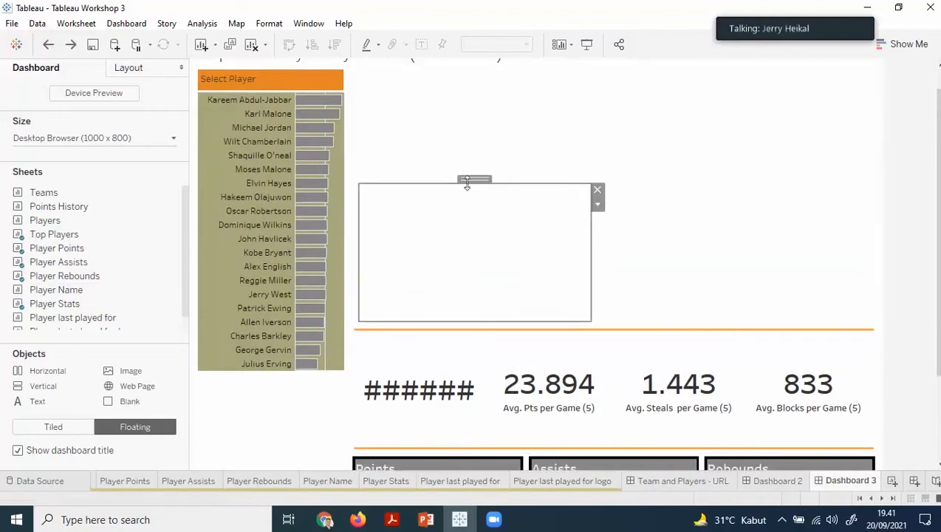
{"action": "left_click", "coordinate": [598, 190]}
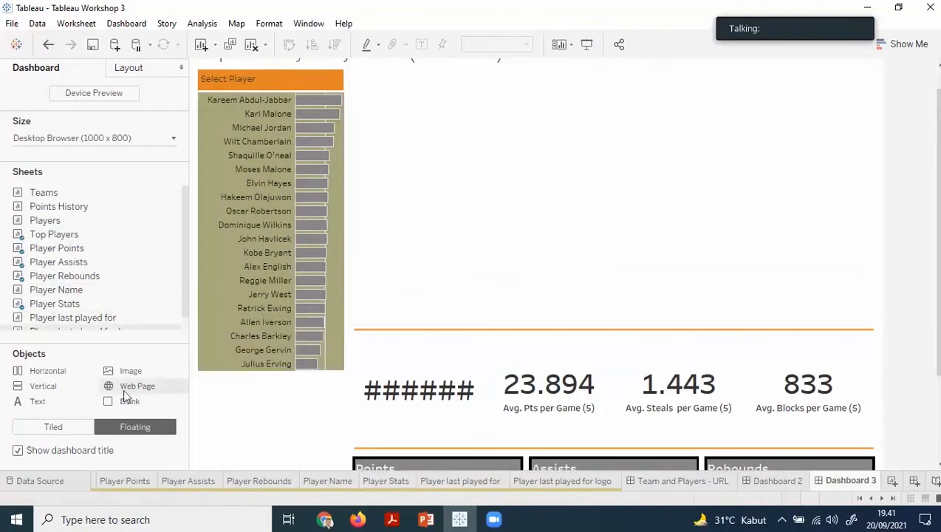
{"action": "left_click_drag", "start_coordinate": [136, 405], "coordinate": [347, 73]}
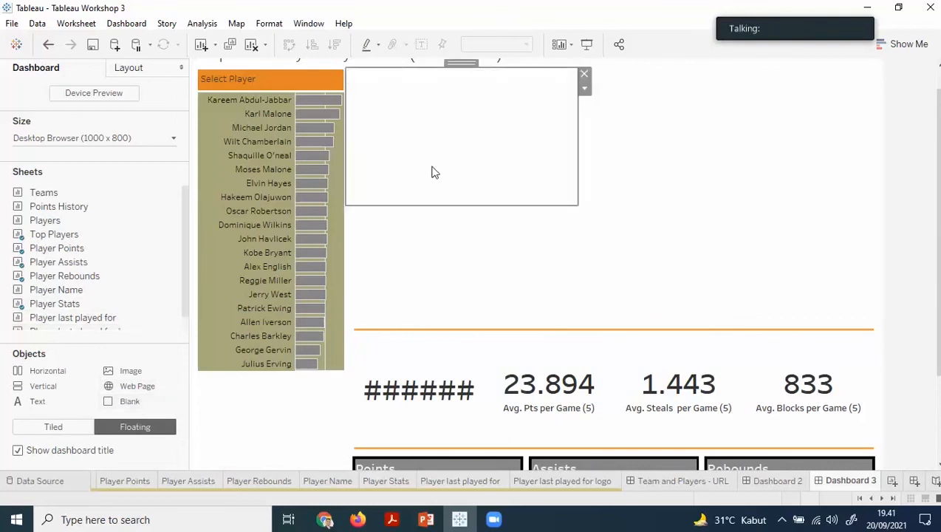
{"action": "left_click_drag", "start_coordinate": [453, 204], "coordinate": [452, 323]}
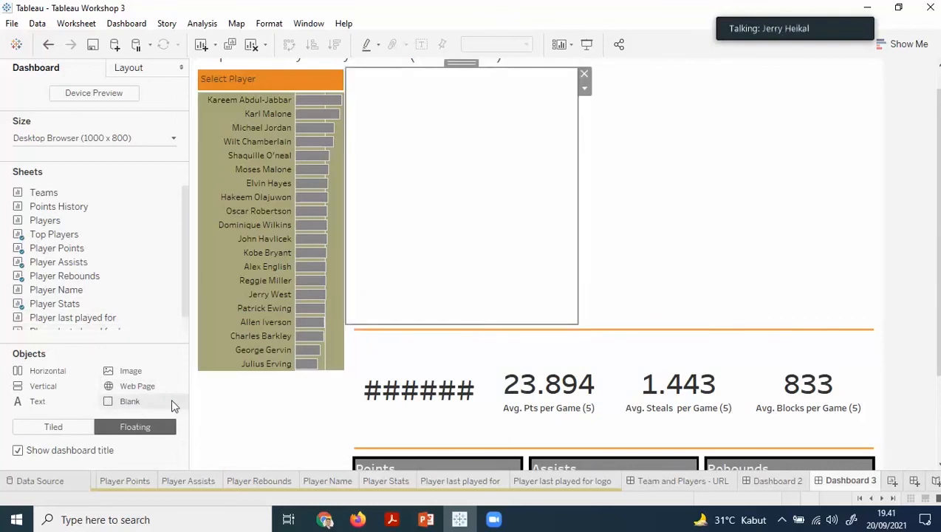
- Place the Player Name sheet as a floating object beside the upper part of the blank object
{"action": "mouse_move", "coordinate": [104, 285]}
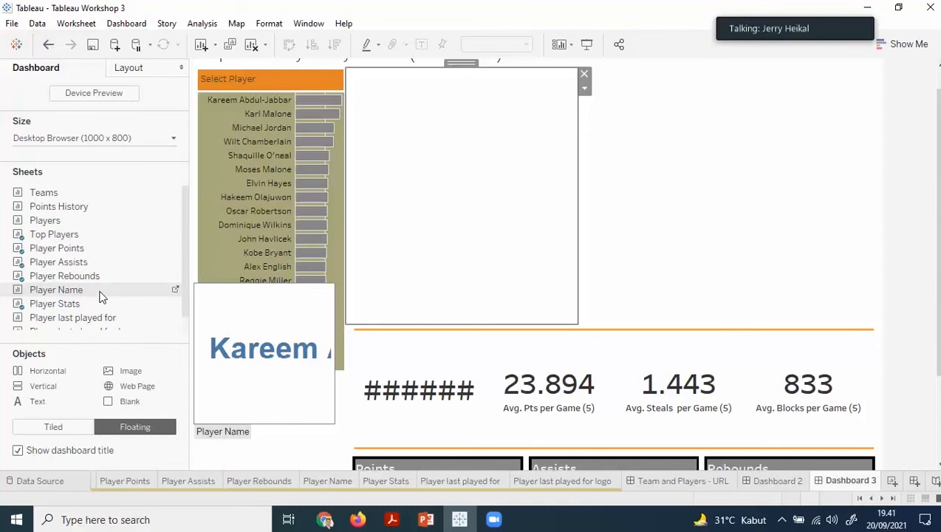
{"action": "left_click_drag", "start_coordinate": [102, 296], "coordinate": [561, 68]}
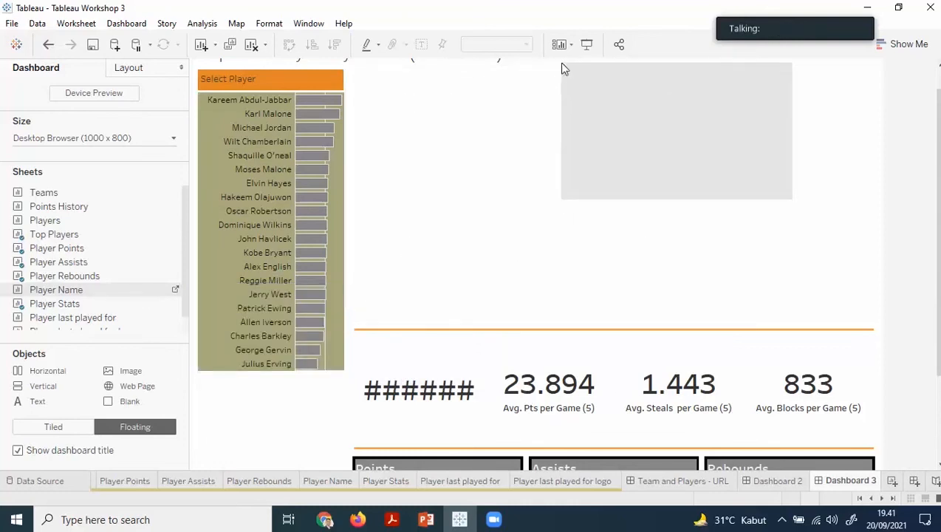
{"action": "left_click_drag", "start_coordinate": [683, 157], "coordinate": [684, 157]}
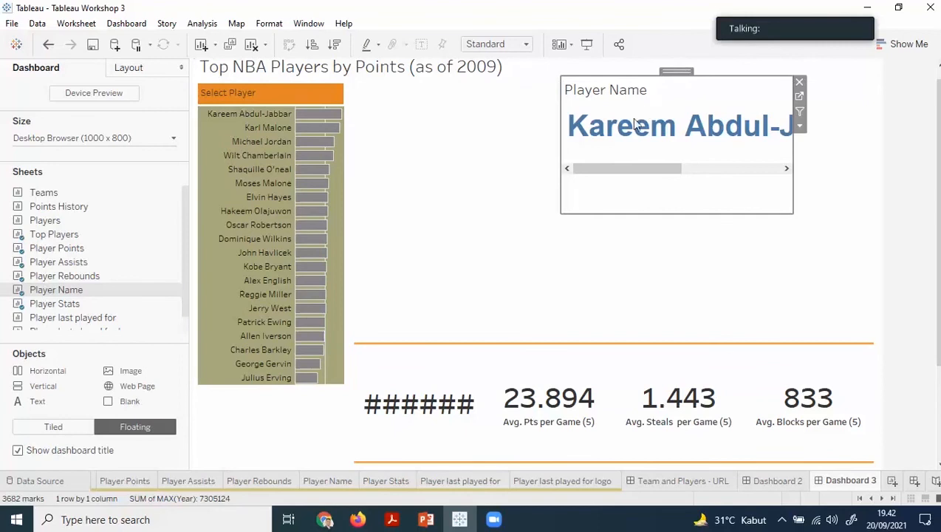
- Narrow the floating blank object from its right edge so it no longer overlaps the Player Name sheet
{"action": "left_click", "coordinate": [525, 172]}
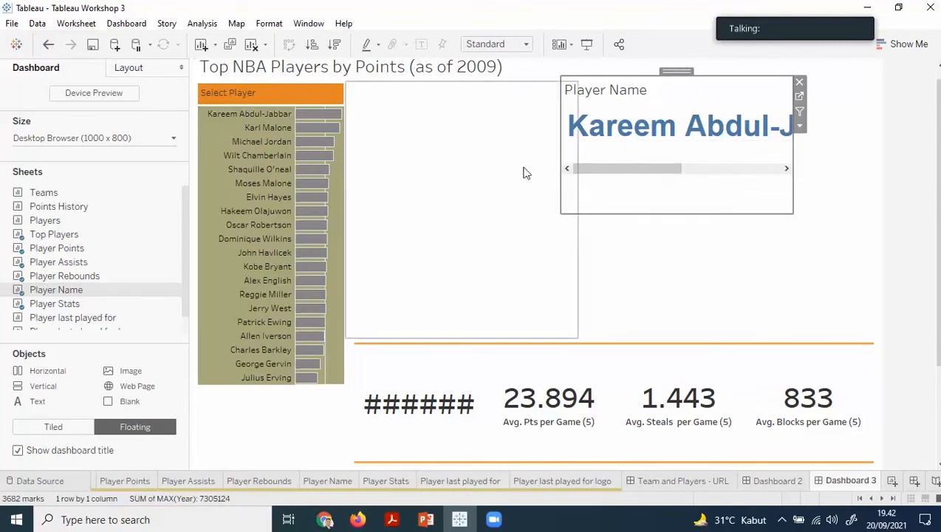
{"action": "left_click", "coordinate": [670, 207]}
{"action": "left_click", "coordinate": [565, 245]}
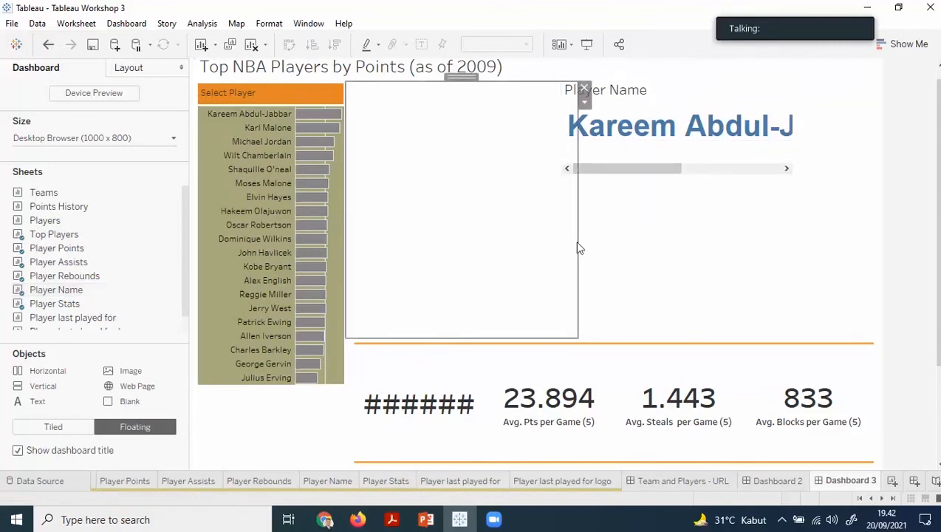
{"action": "left_click_drag", "start_coordinate": [577, 242], "coordinate": [563, 243]}
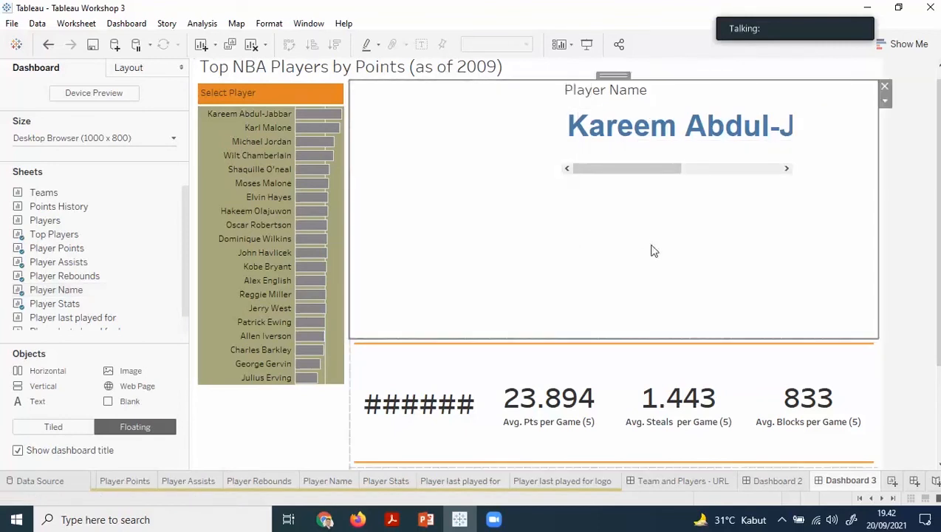
{"action": "left_click", "coordinate": [645, 169]}
{"action": "left_click", "coordinate": [554, 247]}
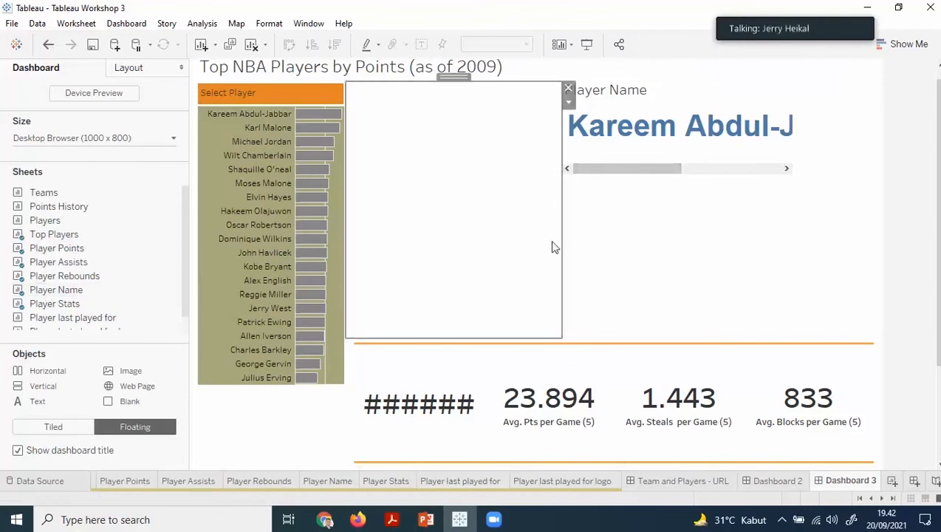
{"action": "left_click_drag", "start_coordinate": [560, 246], "coordinate": [515, 254]}
- Move the floating Player Name sheet towards the blank object and trim its left edge to meet the blank's border
{"action": "left_click", "coordinate": [620, 167]}
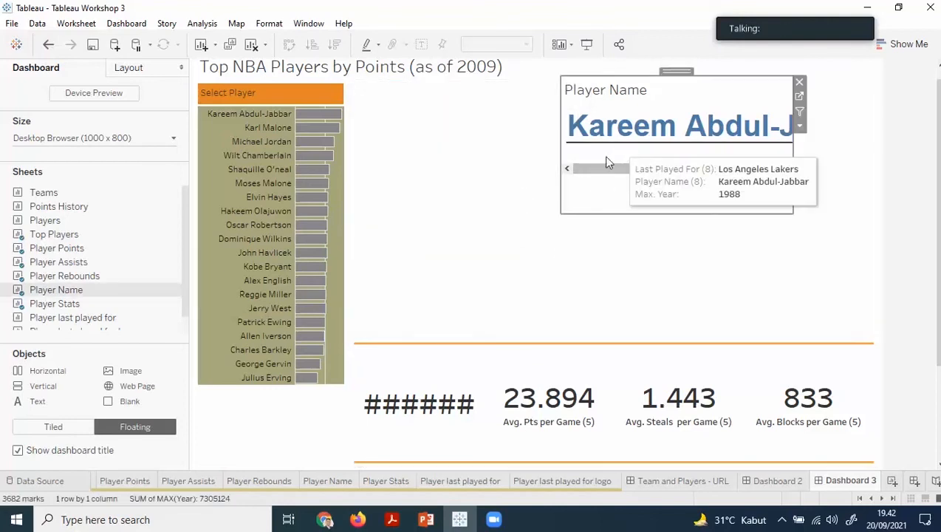
{"action": "left_click", "coordinate": [607, 163]}
{"action": "left_click_drag", "start_coordinate": [665, 72], "coordinate": [594, 80]}
{"action": "left_click", "coordinate": [460, 158]}
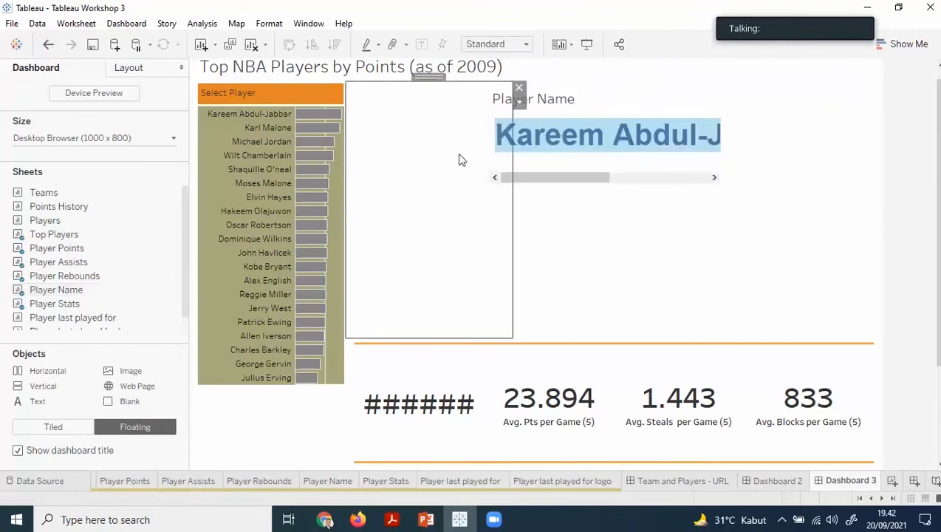
{"action": "left_click", "coordinate": [569, 155]}
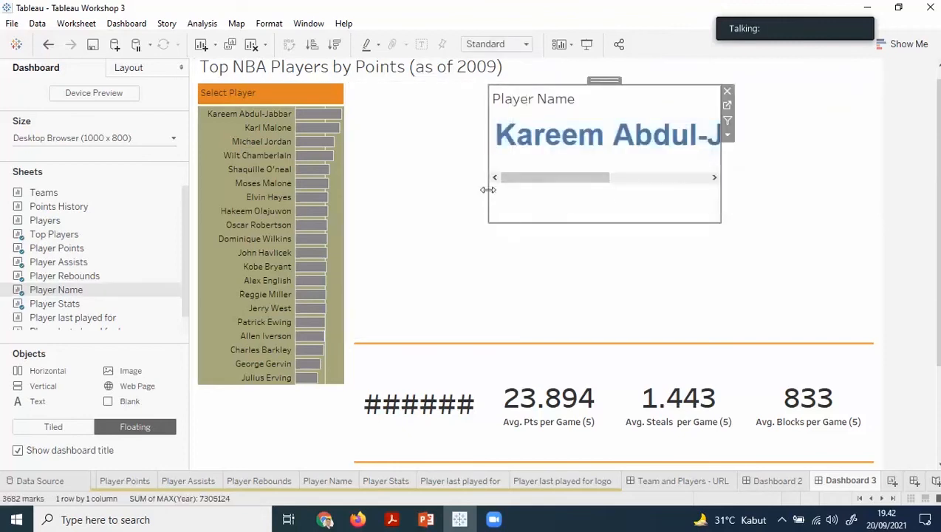
{"action": "left_click_drag", "start_coordinate": [488, 189], "coordinate": [513, 188]}
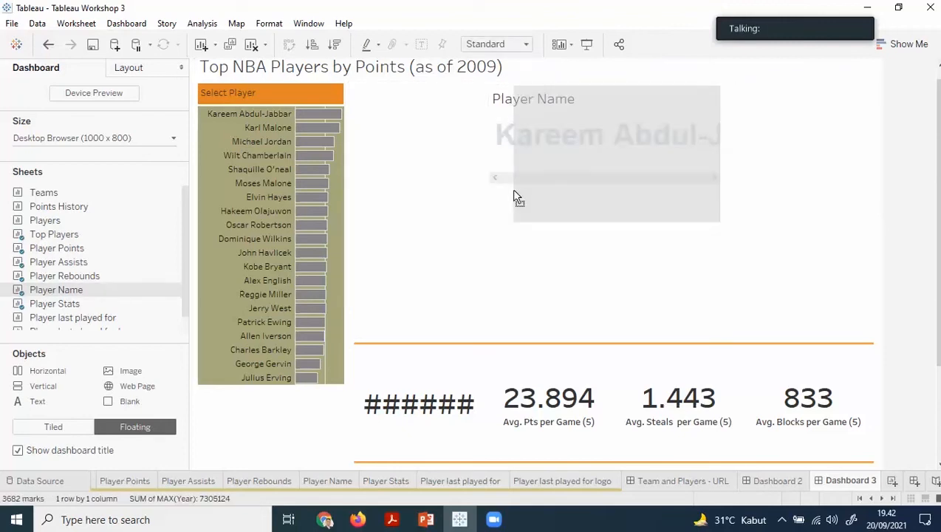
{"action": "left_click", "coordinate": [534, 248]}
{"action": "left_click", "coordinate": [470, 244]}
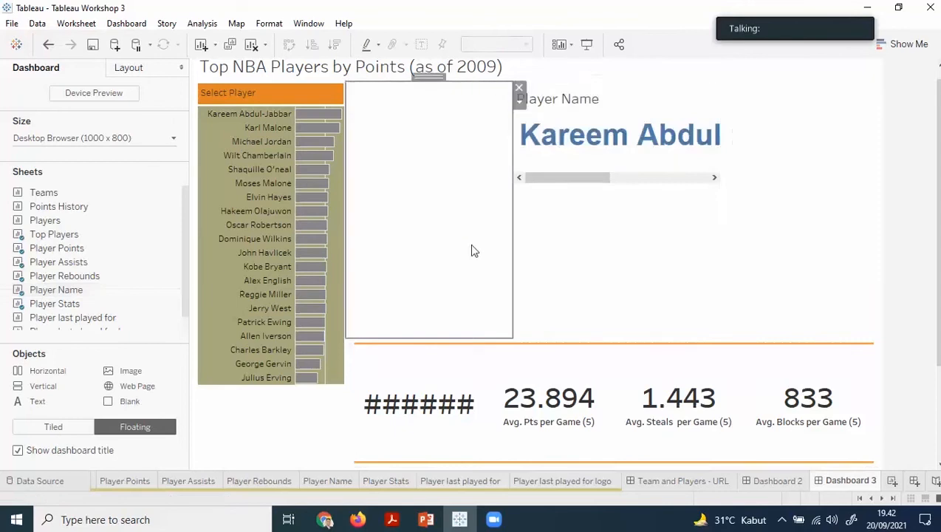
{"action": "left_click", "coordinate": [580, 250]}
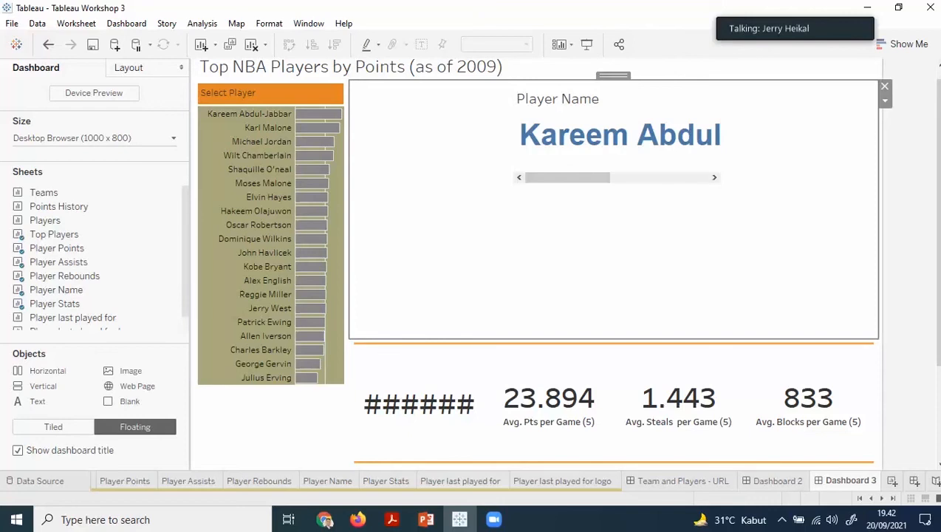
- Place the Player last played for sheet as a floating object directly beneath Player Name
{"action": "mouse_move", "coordinate": [179, 330]}
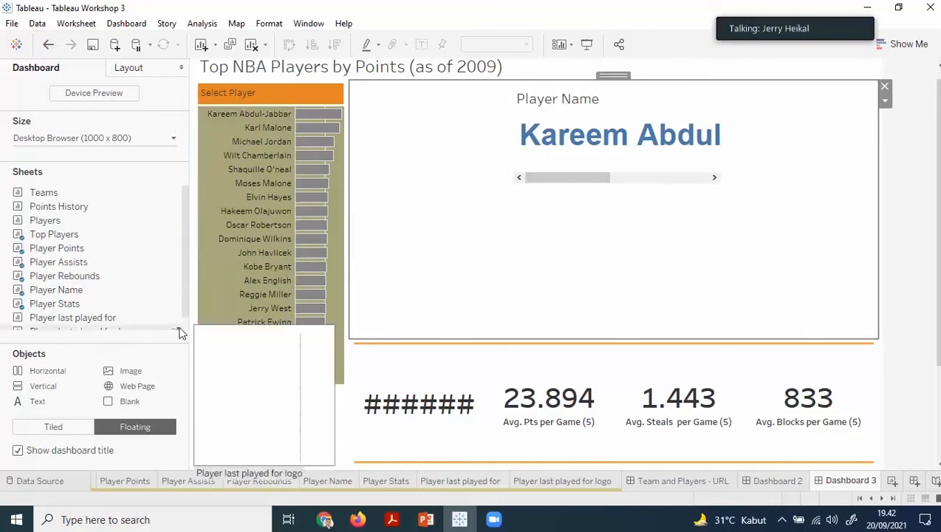
{"action": "left_click", "coordinate": [141, 322]}
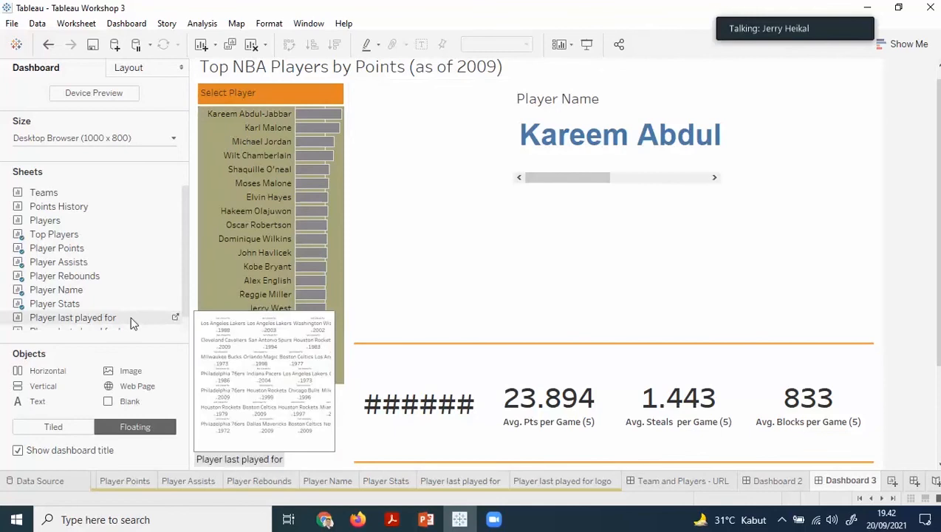
{"action": "left_click_drag", "start_coordinate": [125, 323], "coordinate": [510, 207]}
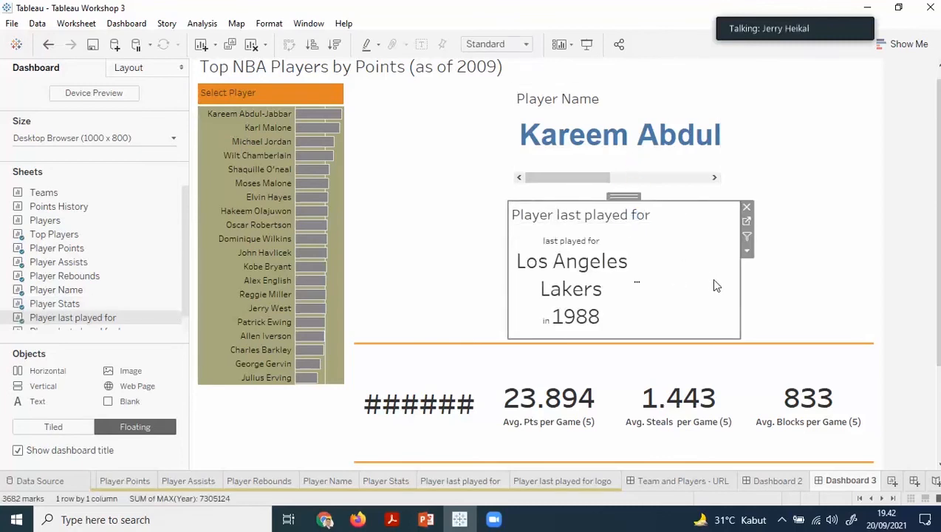
- Set the fit of the Player Name sheet to Entire View on the dashboard
{"action": "left_click", "coordinate": [699, 178]}
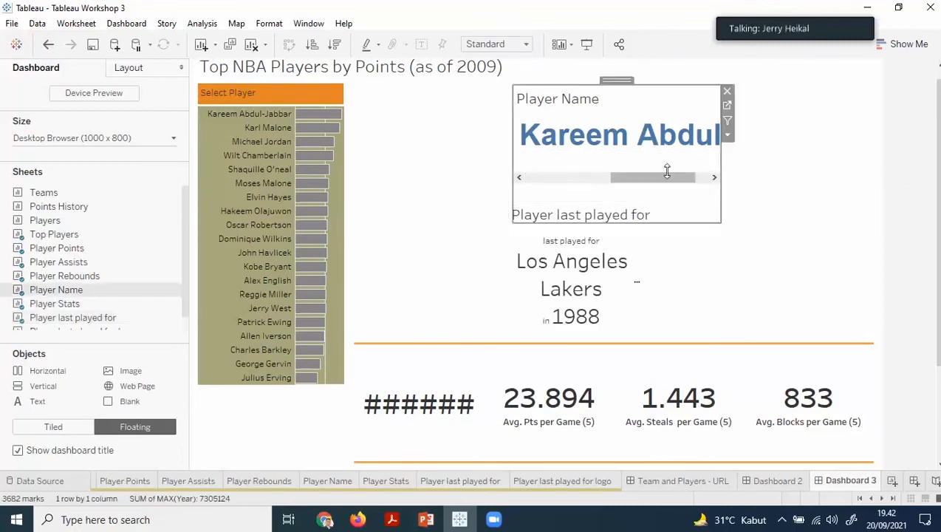
{"action": "left_click", "coordinate": [584, 177]}
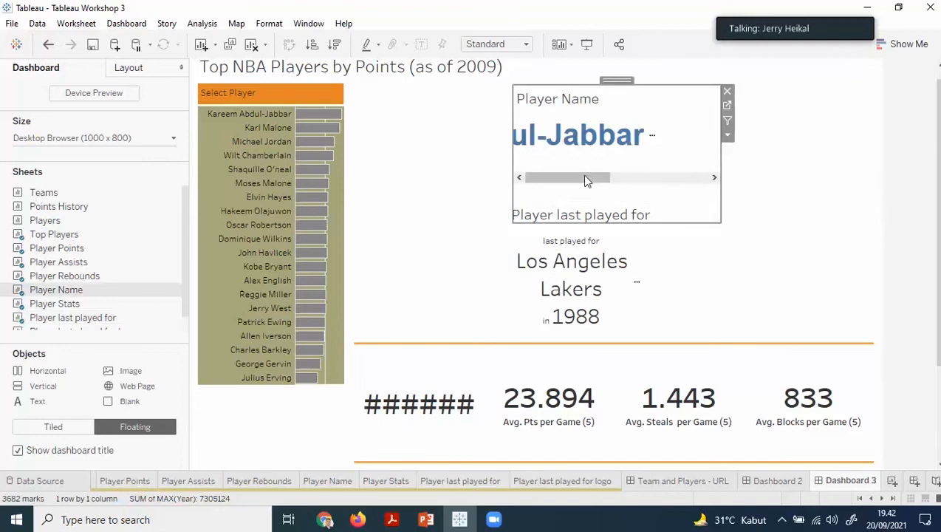
{"action": "left_click", "coordinate": [727, 134]}
{"action": "mouse_move", "coordinate": [827, 183]}
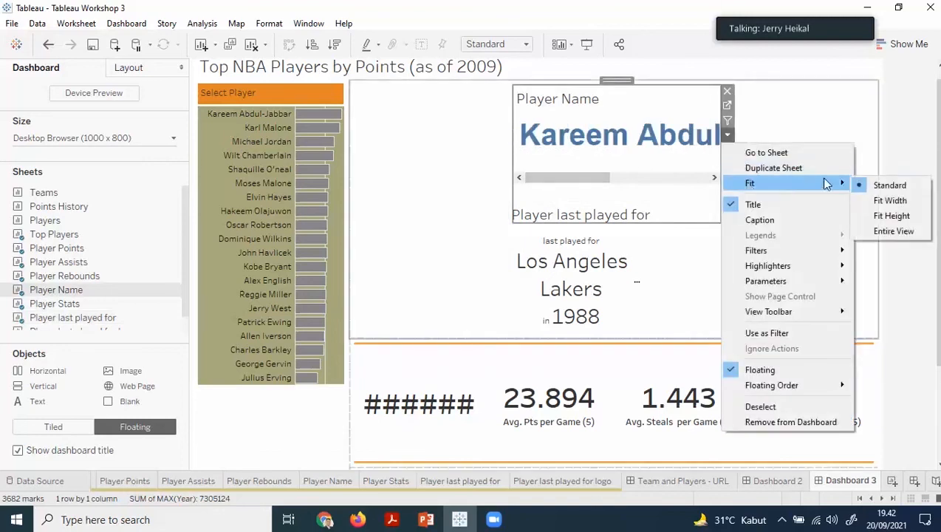
{"action": "left_click", "coordinate": [891, 232]}
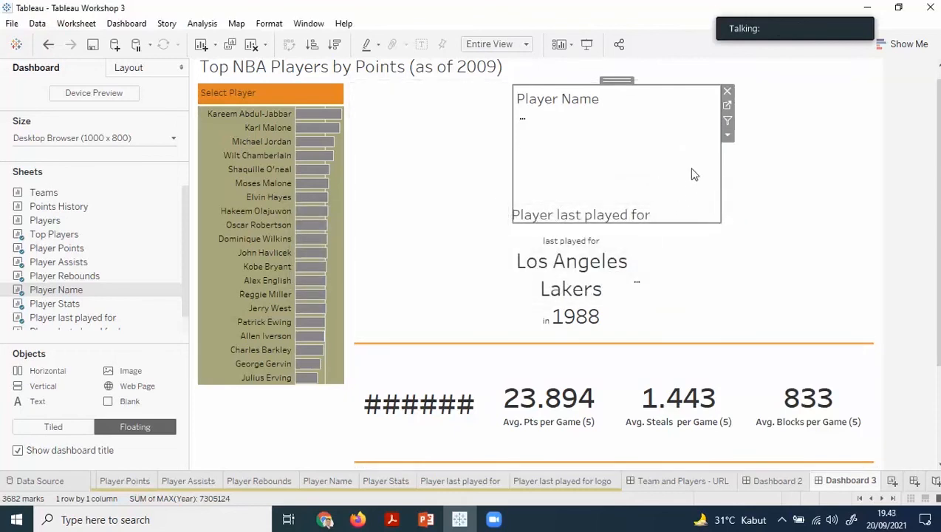
- Set the fit of the floating Player Name sheet to Standard on the dashboard
{"action": "left_click", "coordinate": [728, 135]}
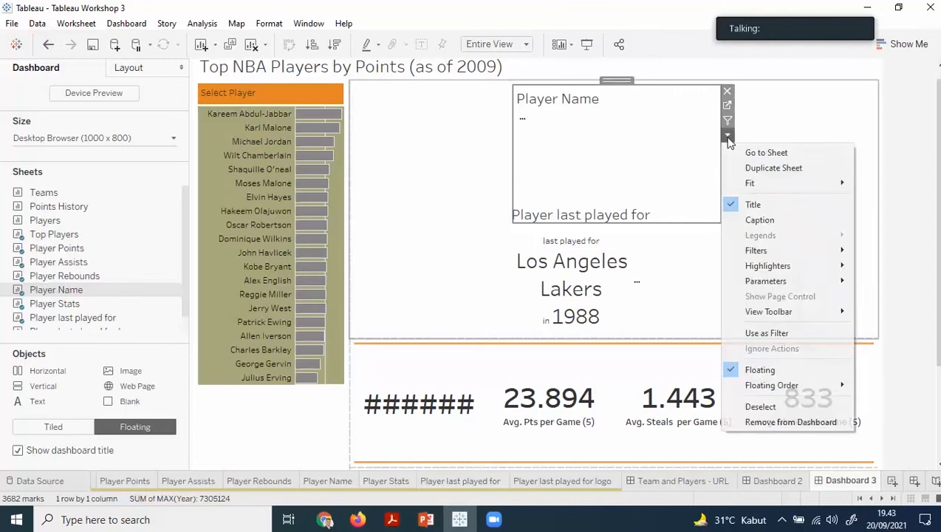
{"action": "mouse_move", "coordinate": [748, 183]}
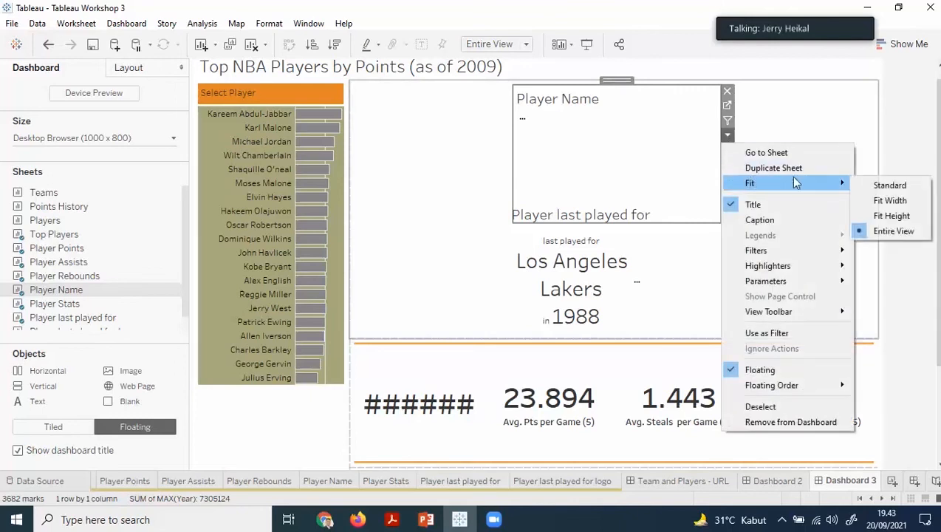
{"action": "left_click", "coordinate": [871, 186]}
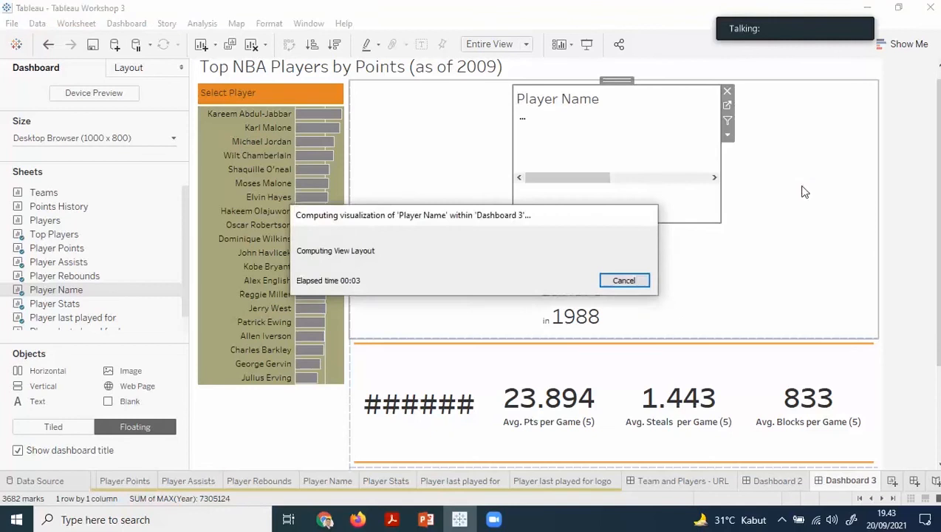
{"action": "left_click", "coordinate": [906, 214]}
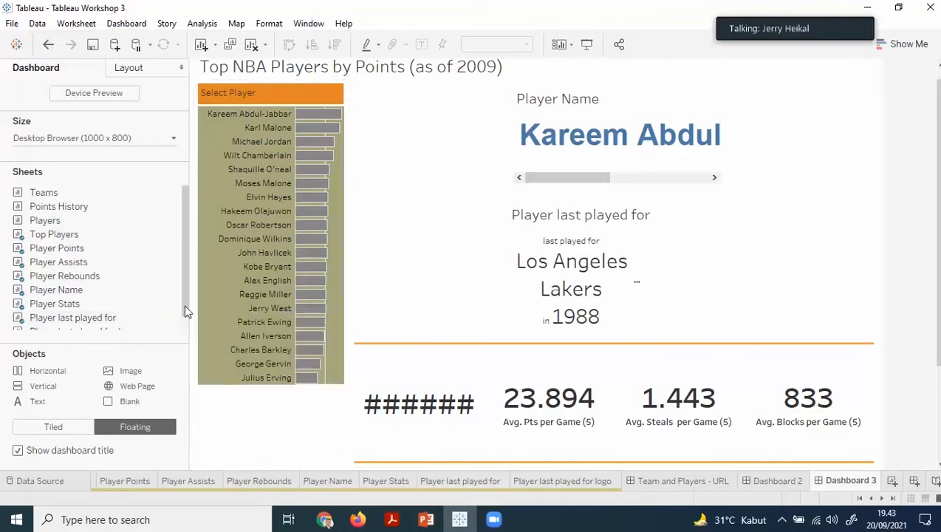
- Add the Player last played for logo sheet as a floating object beside Player Name and stretch it down to the upper orange divider
{"action": "scroll", "coordinate": [183, 305], "scroll_direction": "down", "scroll_amount": 1}
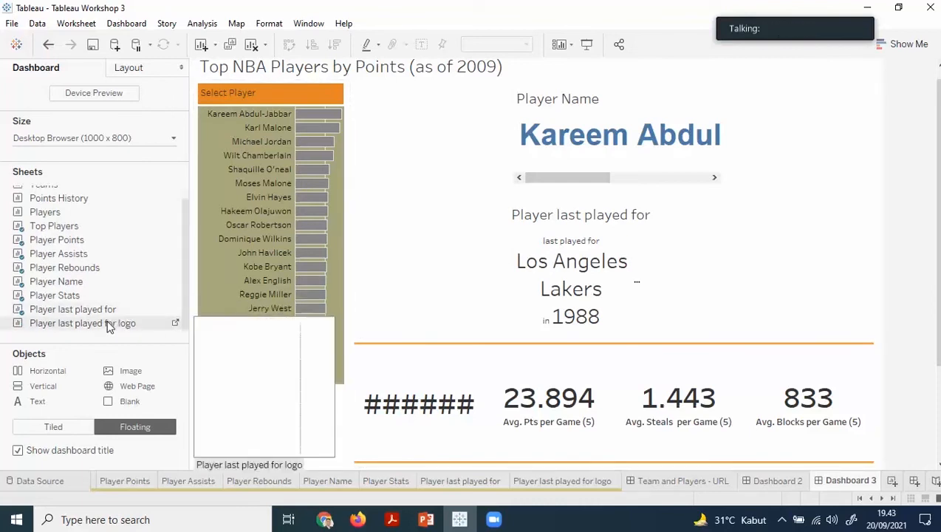
{"action": "left_click_drag", "start_coordinate": [108, 326], "coordinate": [650, 77]}
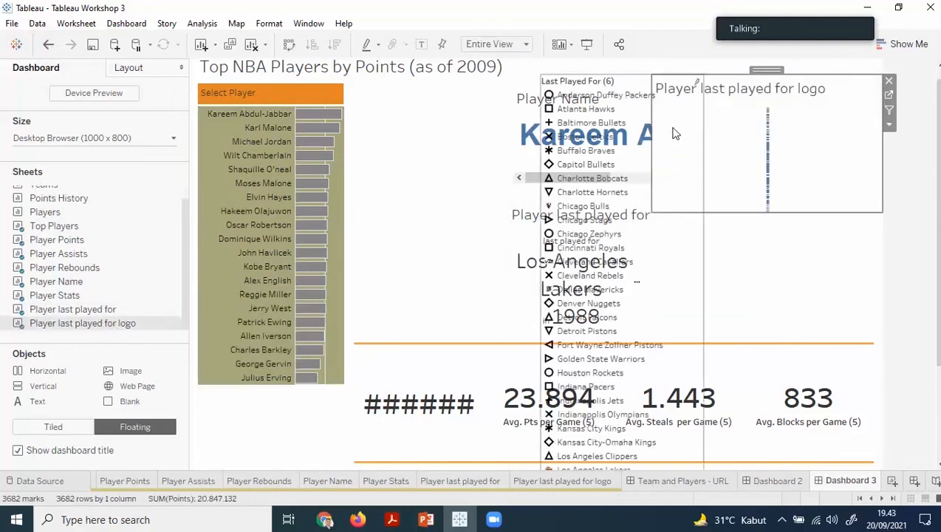
{"action": "left_click_drag", "start_coordinate": [651, 153], "coordinate": [697, 143]}
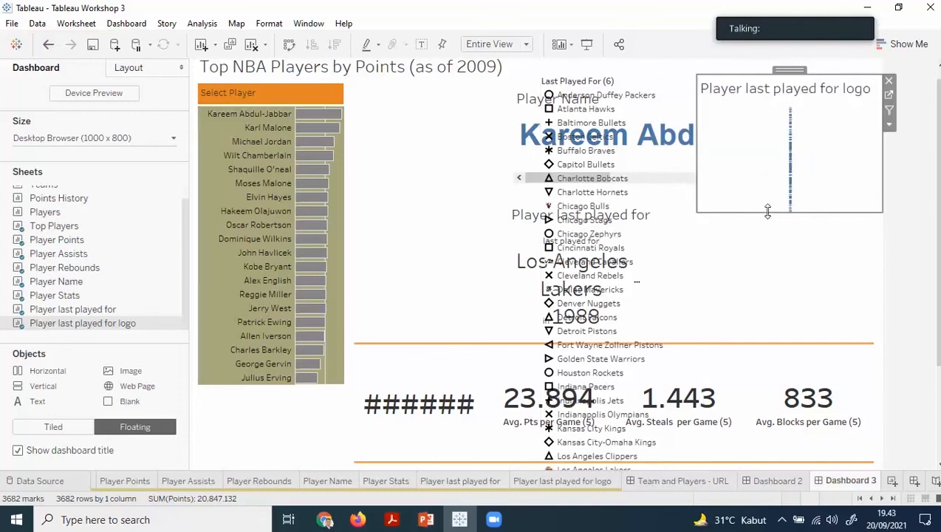
{"action": "left_click_drag", "start_coordinate": [769, 213], "coordinate": [761, 336]}
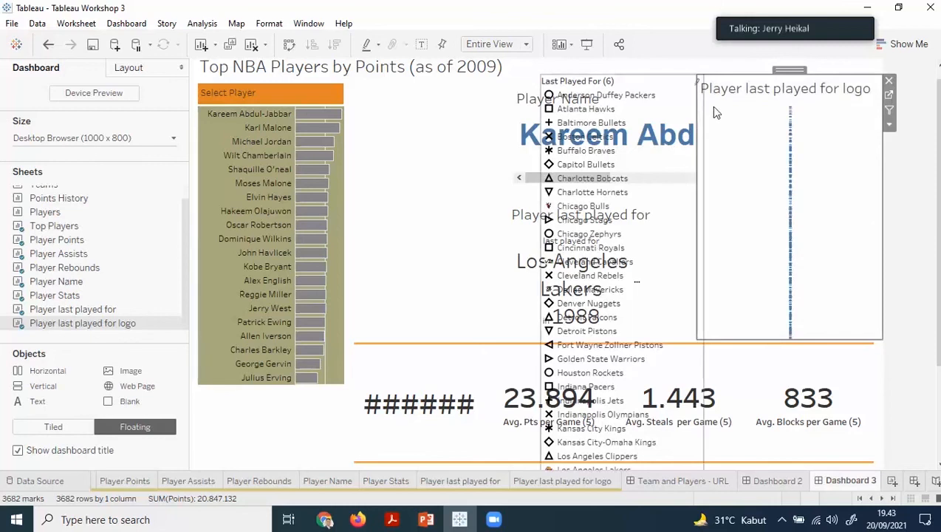
- Remove the floating Last Played For team legend from the dashboard
{"action": "left_click", "coordinate": [624, 121]}
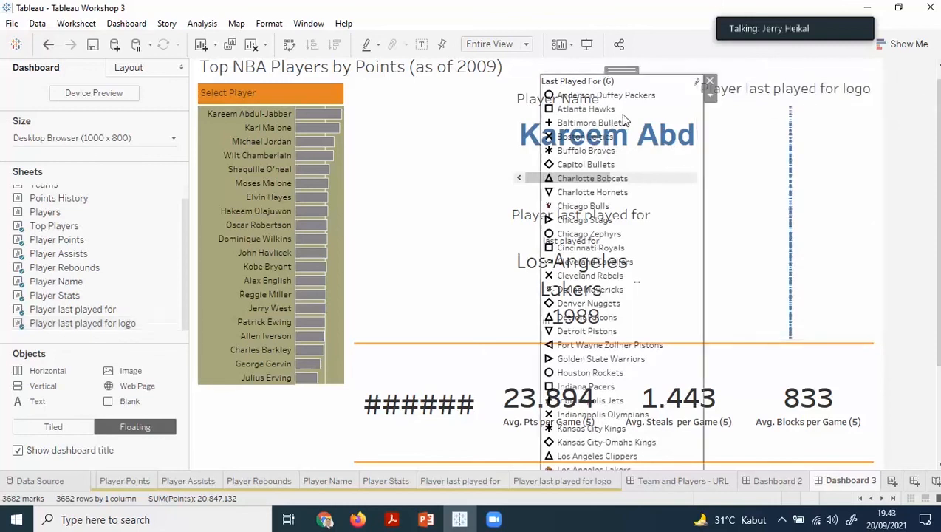
{"action": "left_click", "coordinate": [712, 86]}
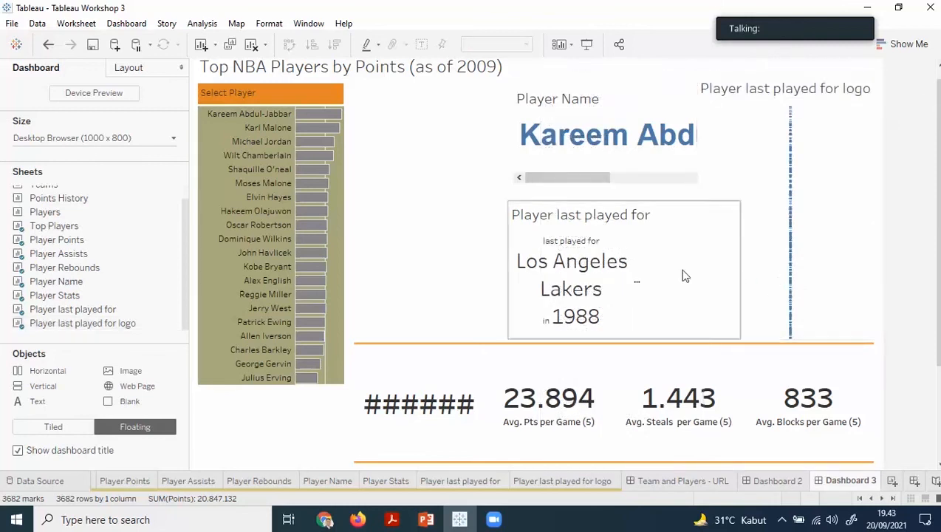
- Narrow the Player Name and Player last played for sheets so their right edges meet the logo sheet's left border
{"action": "left_click", "coordinate": [592, 162]}
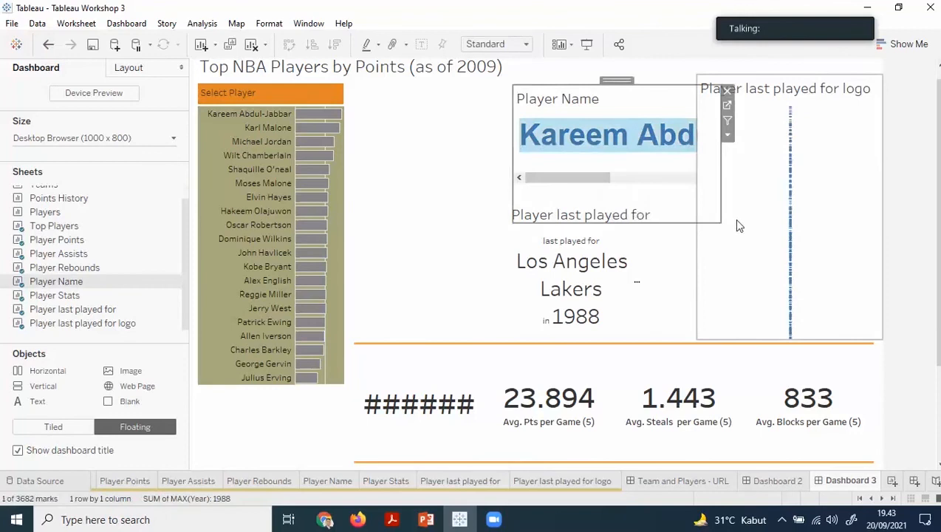
{"action": "left_click_drag", "start_coordinate": [720, 182], "coordinate": [696, 186]}
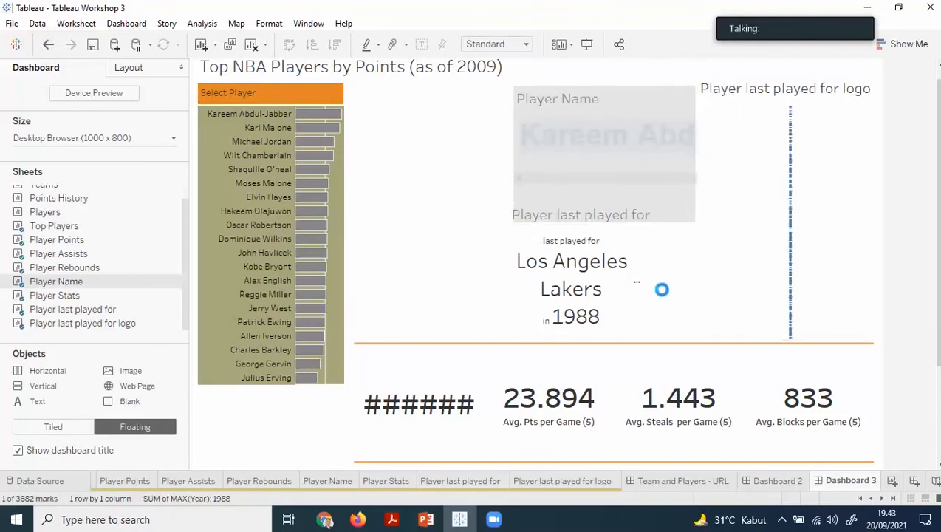
{"action": "left_click", "coordinate": [662, 296]}
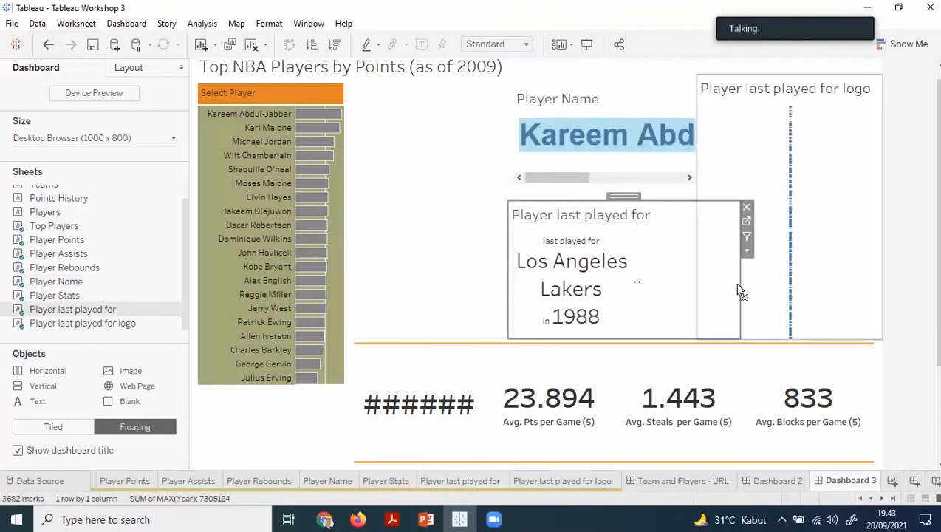
{"action": "left_click_drag", "start_coordinate": [739, 290], "coordinate": [699, 291]}
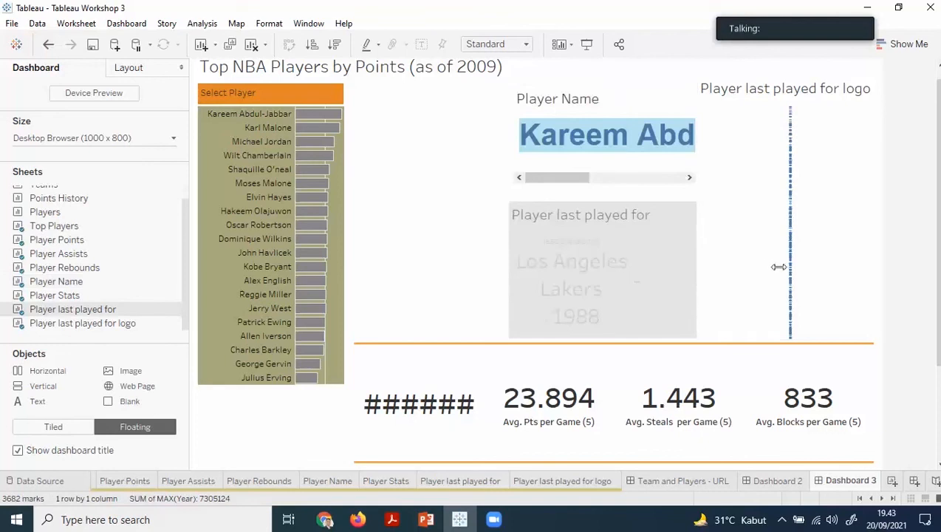
- Lower the top edge of the Player last played for logo sheet to align with the top of Player Name
{"action": "left_click", "coordinate": [787, 148]}
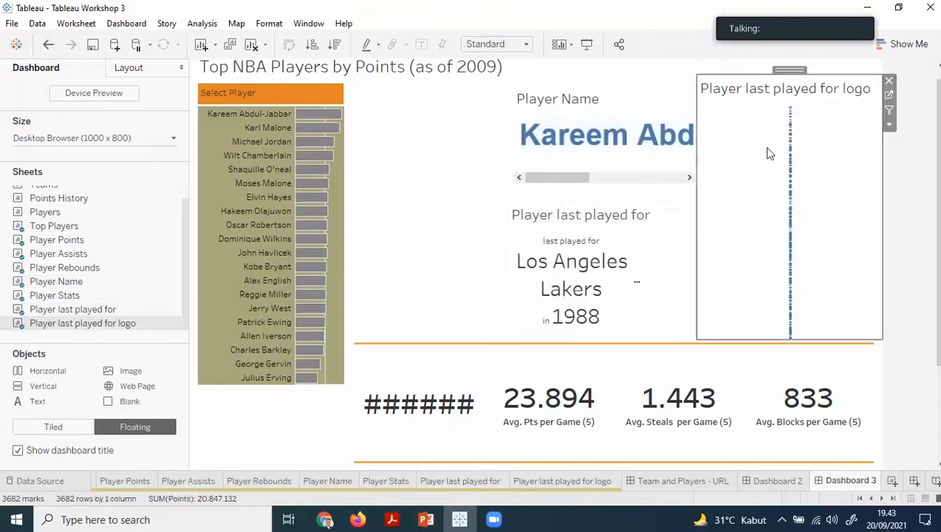
{"action": "mouse_move", "coordinate": [831, 75]}
{"action": "left_mouse_down"}
{"action": "mouse_move", "coordinate": [840, 93]}
{"action": "mouse_move", "coordinate": [837, 85]}
{"action": "left_mouse_up"}
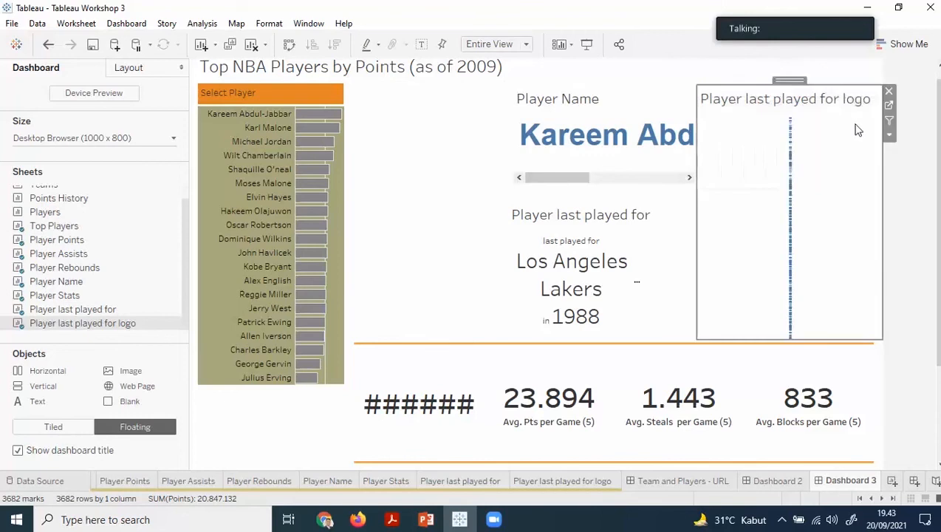
{"action": "left_click", "coordinate": [909, 198]}
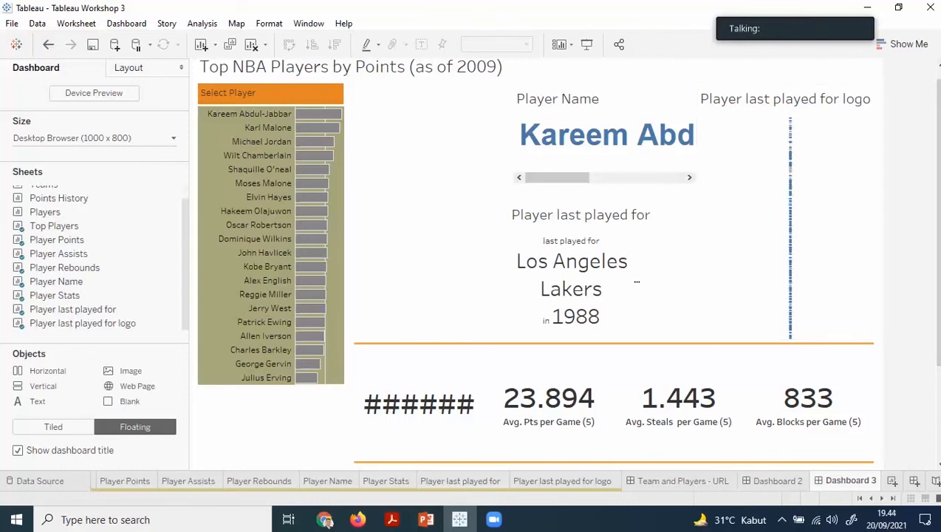
- Add a Go to URL dashboard action named Player Image
{"action": "key", "text": "alt+Tab"}
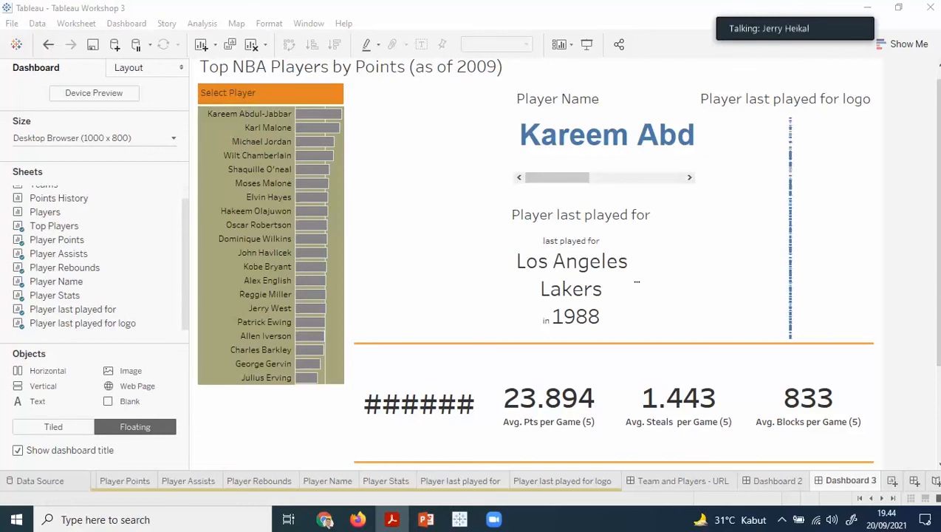
{"action": "left_click", "coordinate": [413, 232]}
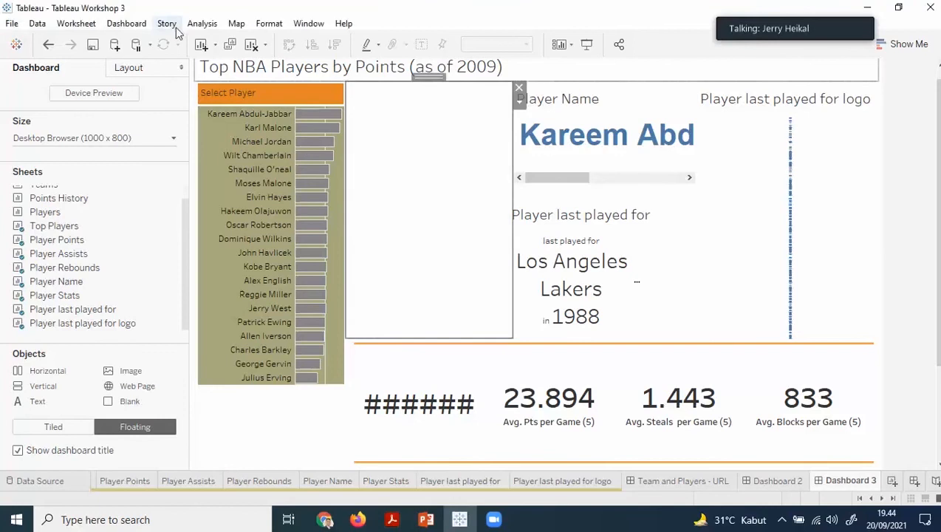
{"action": "left_click", "coordinate": [123, 24]}
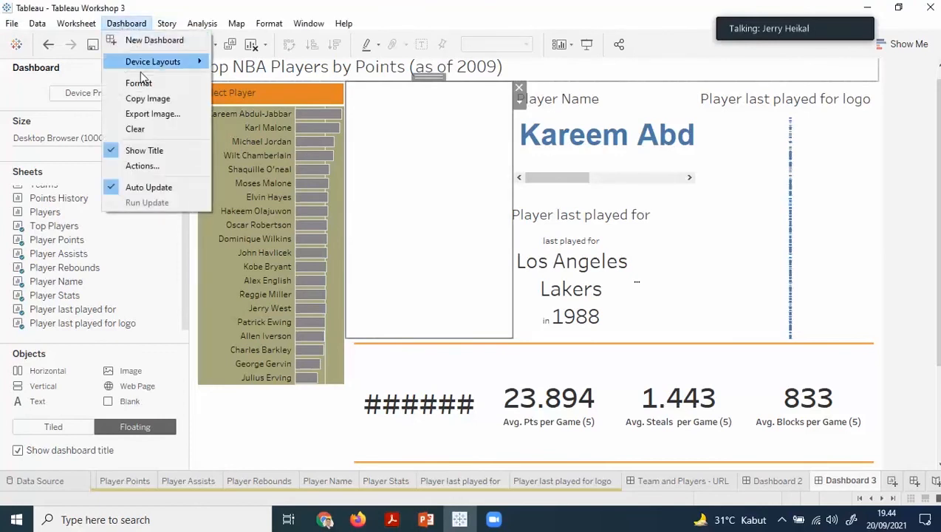
{"action": "left_click", "coordinate": [171, 162]}
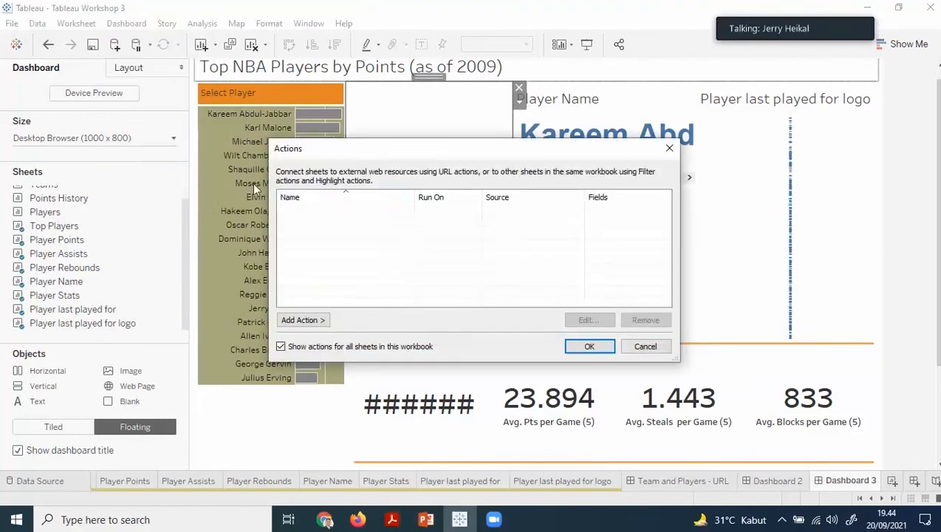
{"action": "left_click", "coordinate": [318, 322]}
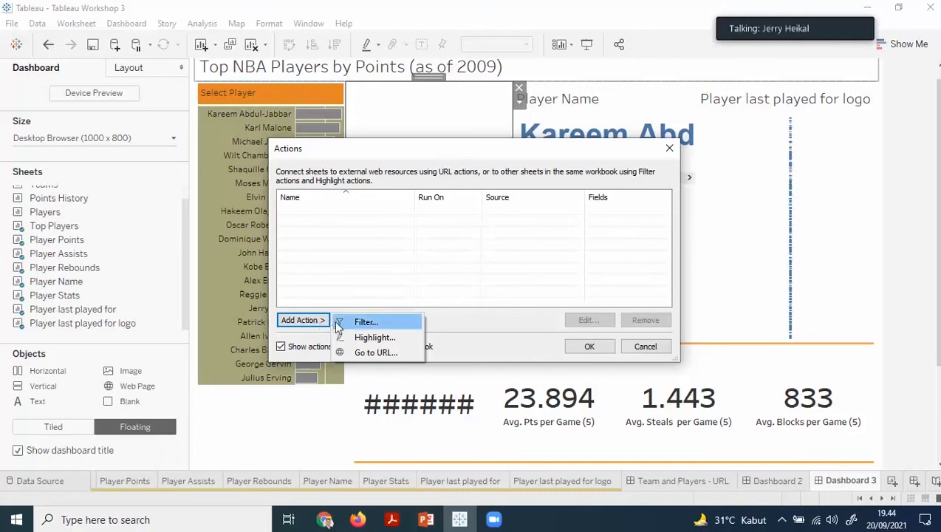
{"action": "left_click", "coordinate": [373, 353]}
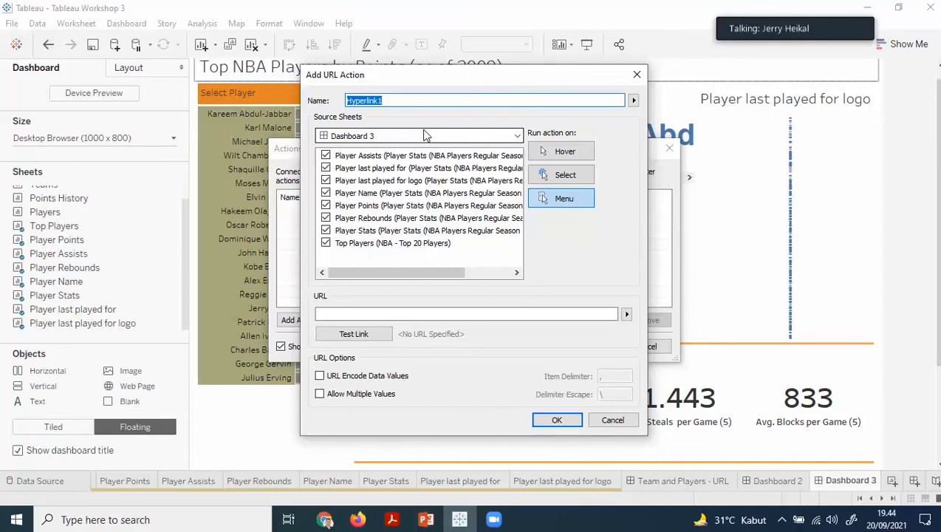
{"action": "type", "text": "Player Image"}
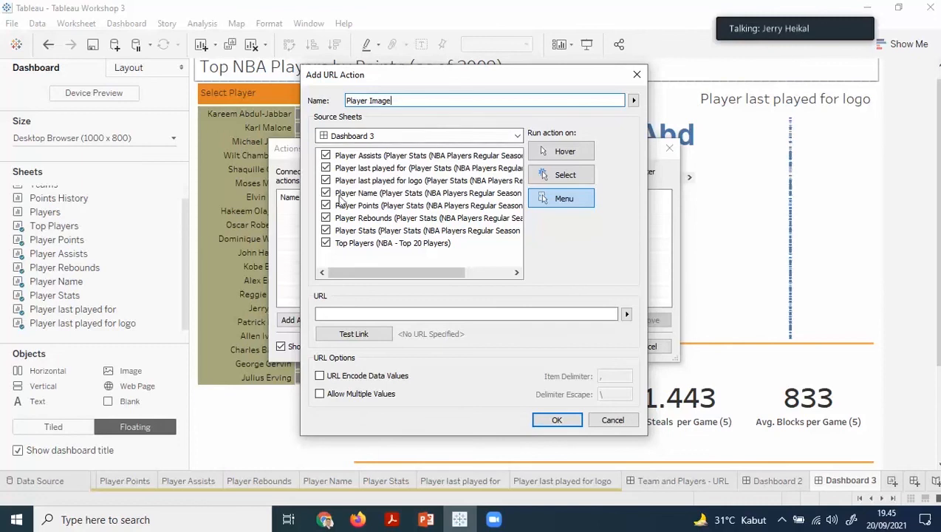
- Limit the action's source sheets to Top Players and make it run on Select
{"action": "left_click", "coordinate": [326, 156]}
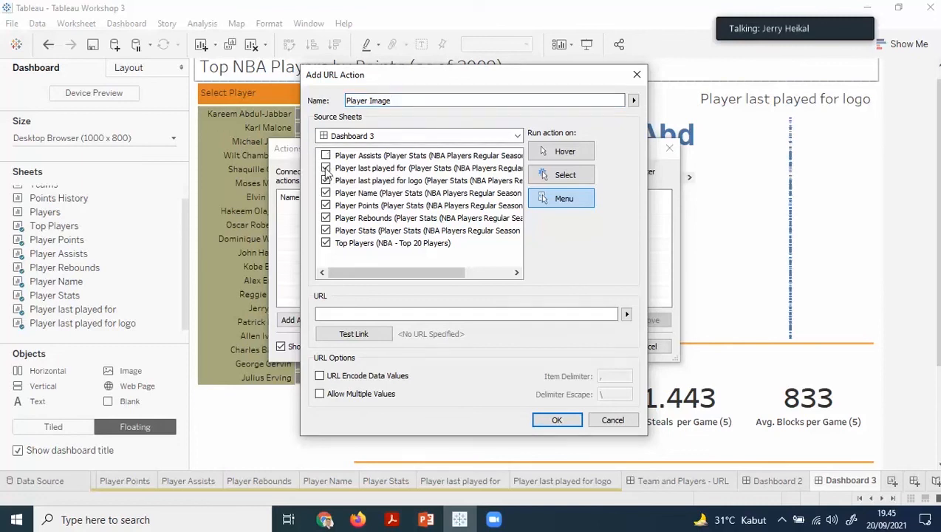
{"action": "left_click", "coordinate": [325, 168]}
{"action": "left_click", "coordinate": [325, 181]}
{"action": "left_click", "coordinate": [326, 193]}
{"action": "left_click", "coordinate": [325, 205]}
{"action": "left_click", "coordinate": [327, 219]}
{"action": "left_click", "coordinate": [327, 230]}
{"action": "left_click", "coordinate": [562, 177]}
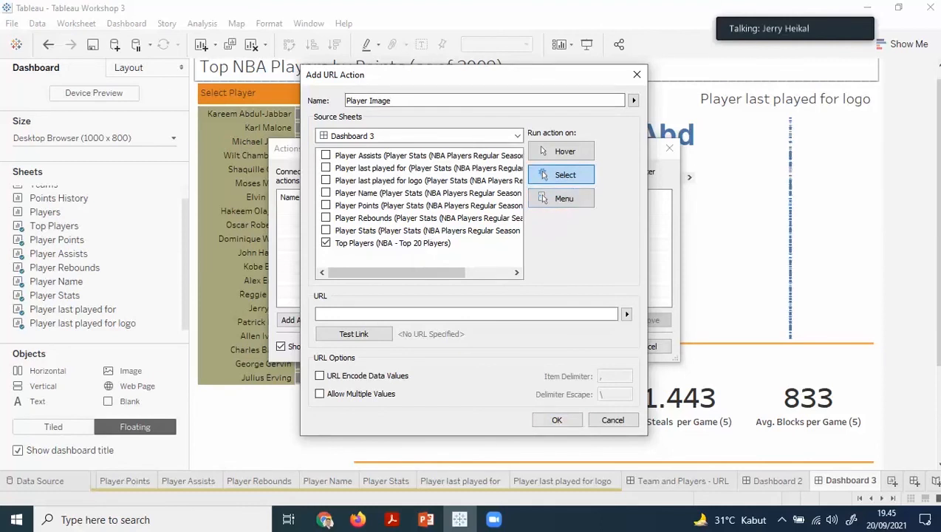
- Use the Image URL field as the action's URL and save the dashboard actions
{"action": "left_click", "coordinate": [626, 314]}
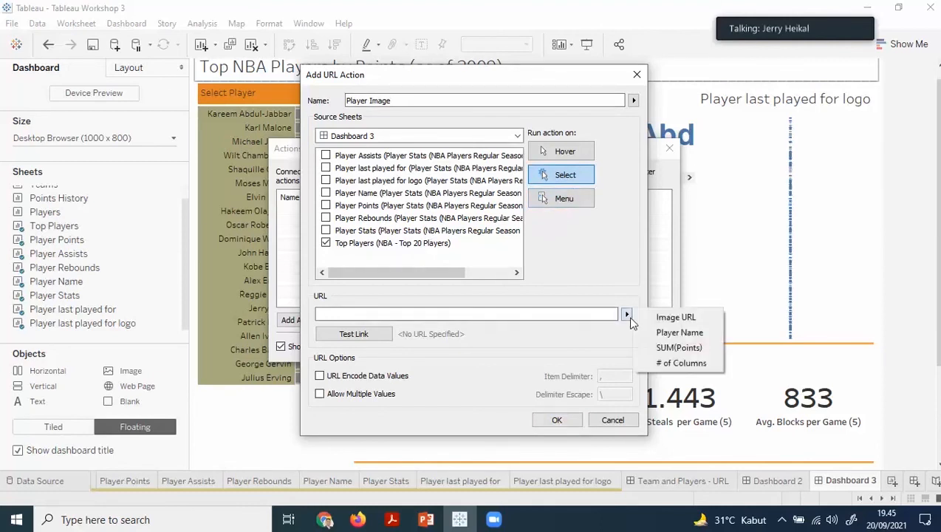
{"action": "left_click", "coordinate": [661, 317]}
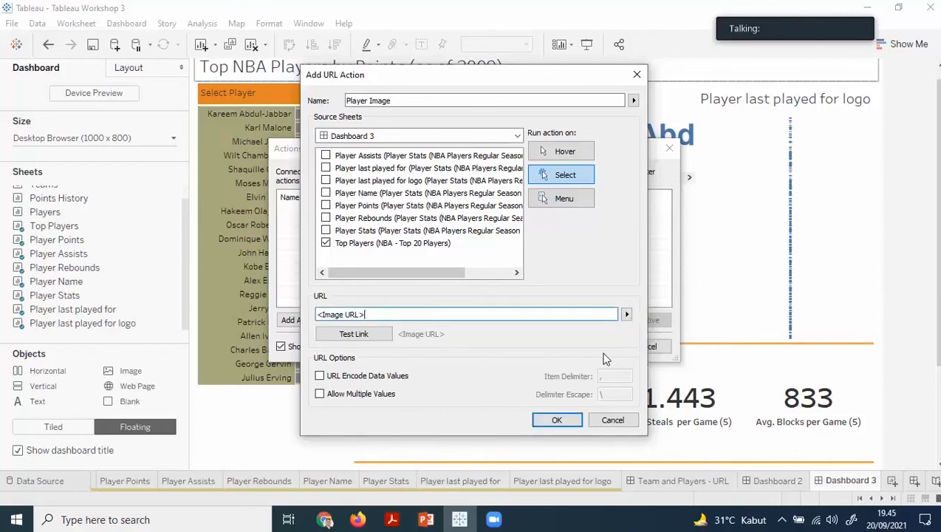
{"action": "left_click", "coordinate": [558, 420]}
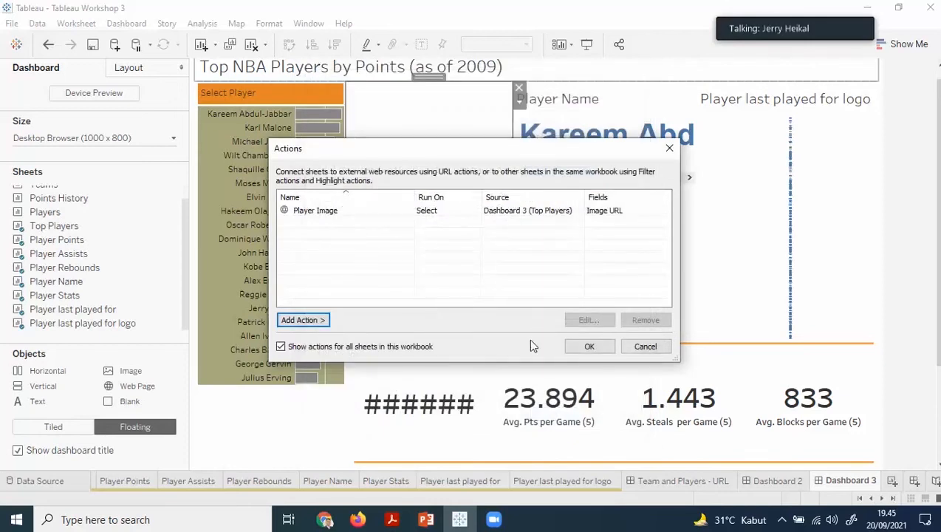
{"action": "left_click", "coordinate": [585, 347]}
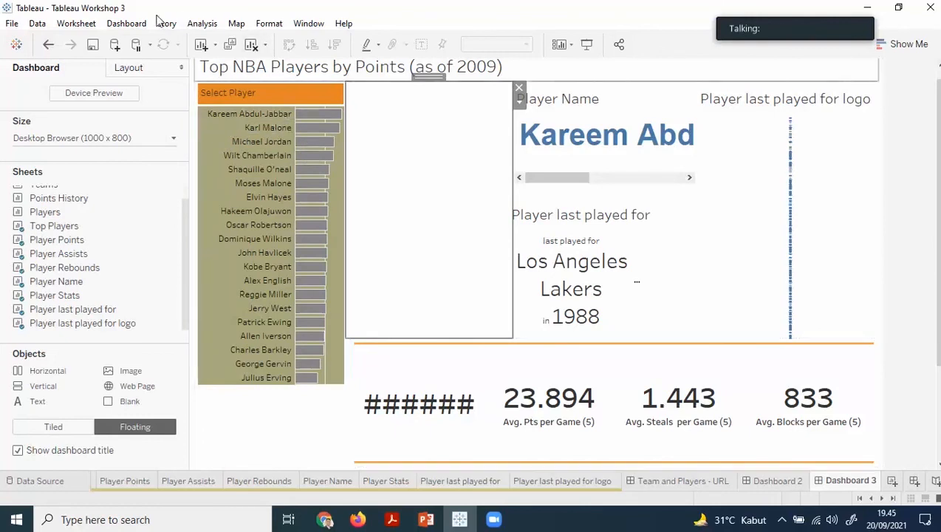
- Test the Player Image action by selecting Wilt Chamberlain in the Top Players list
{"action": "left_click", "coordinate": [127, 24]}
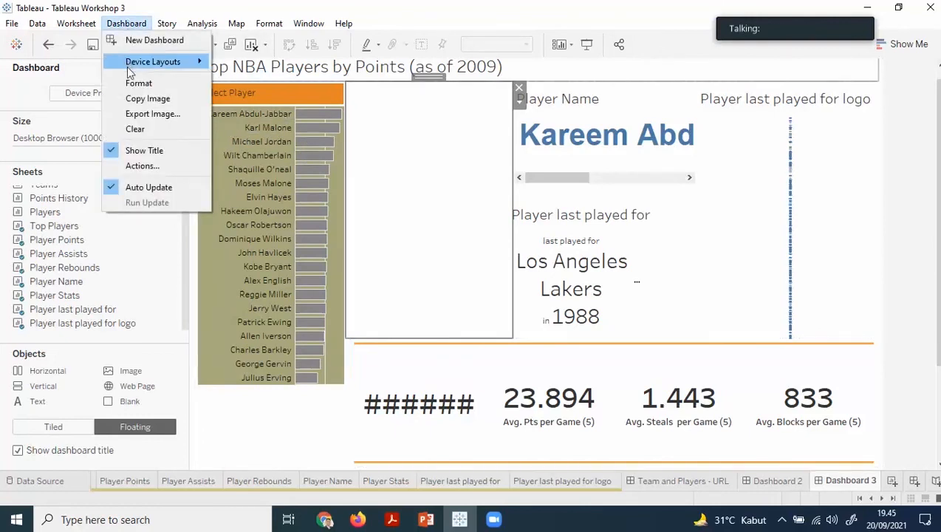
{"action": "left_click", "coordinate": [263, 150]}
{"action": "left_click", "coordinate": [263, 150]}
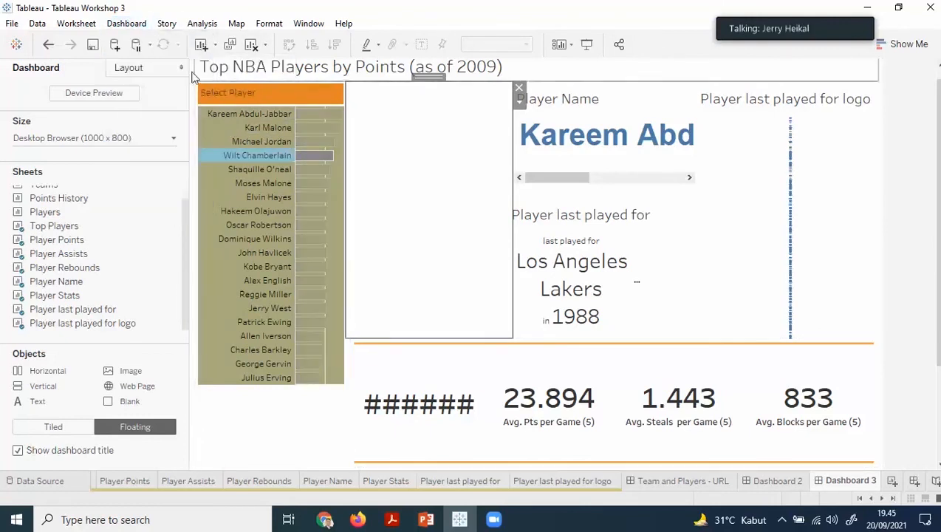
- Add a new Filter action to the dashboard's actions
{"action": "left_click", "coordinate": [128, 24]}
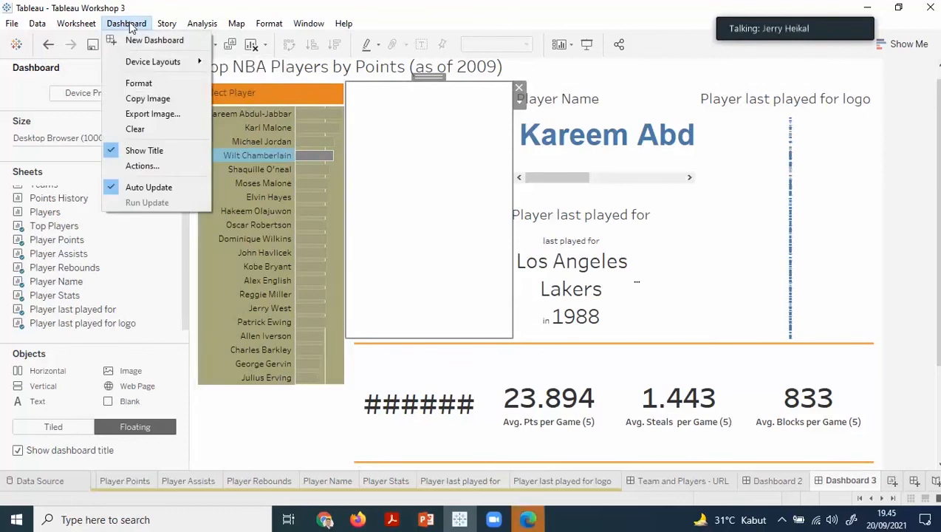
{"action": "left_click", "coordinate": [289, 94]}
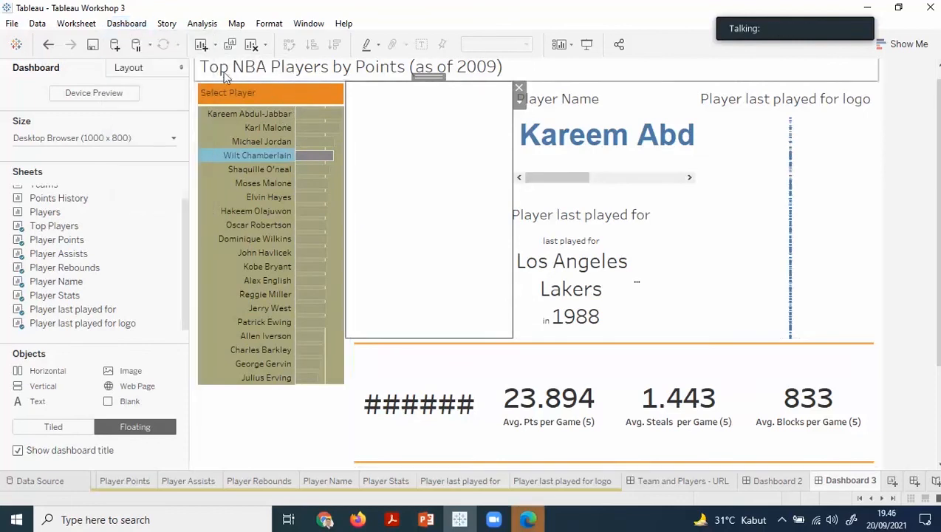
{"action": "left_click", "coordinate": [127, 24]}
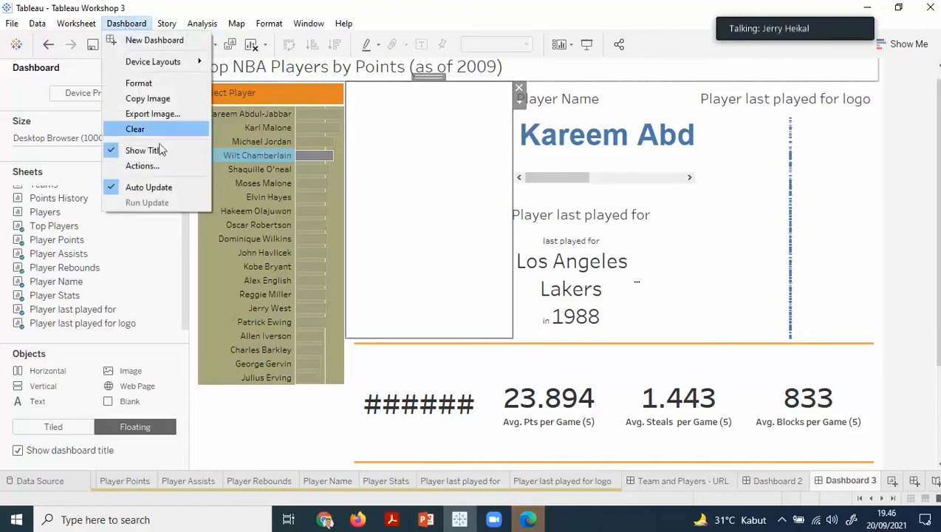
{"action": "left_click", "coordinate": [142, 165]}
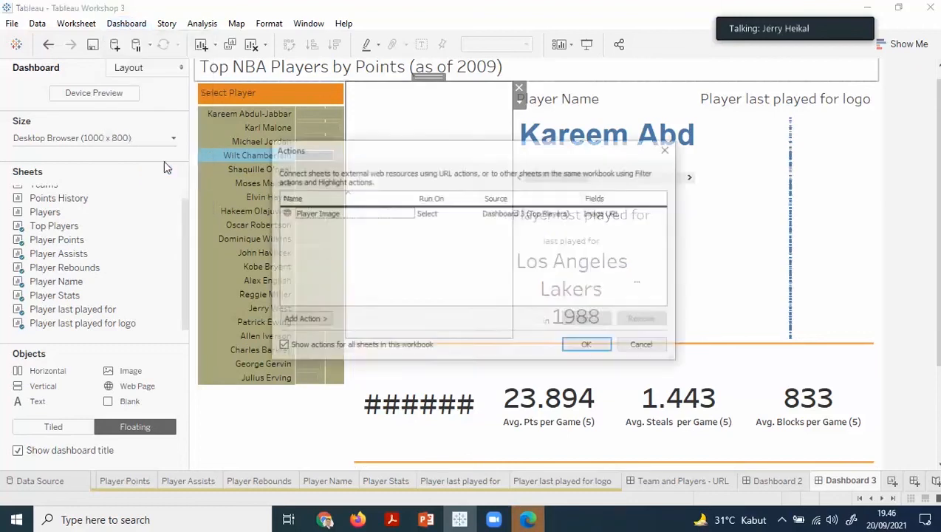
{"action": "key", "text": "alt+Tab"}
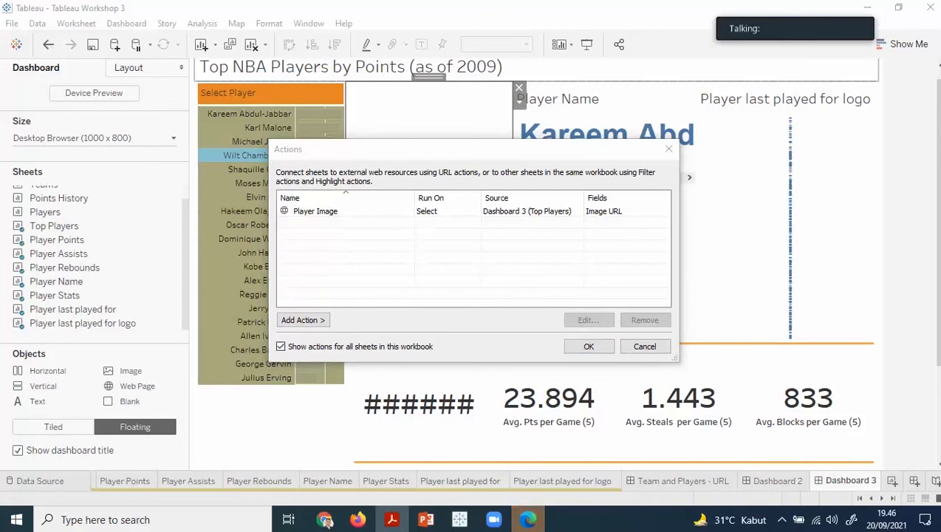
{"action": "left_click", "coordinate": [309, 320]}
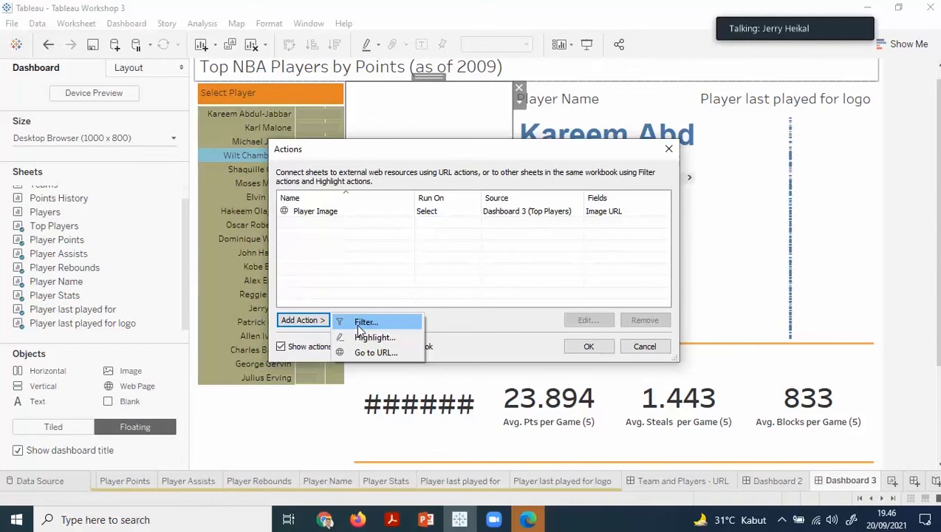
{"action": "left_click", "coordinate": [361, 327]}
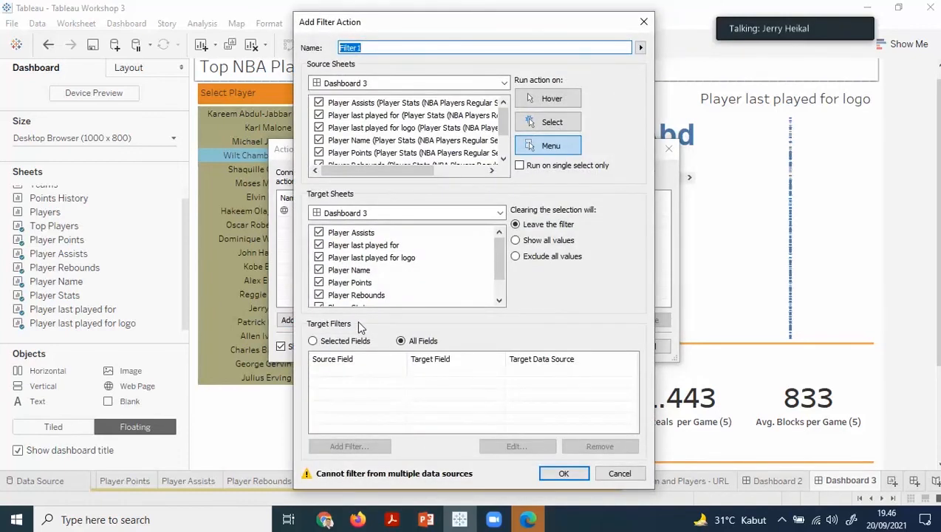
- Limit the filter action's source sheets to Top Players, run it on Select, and show all values when the selection is cleared
{"action": "left_click", "coordinate": [319, 104]}
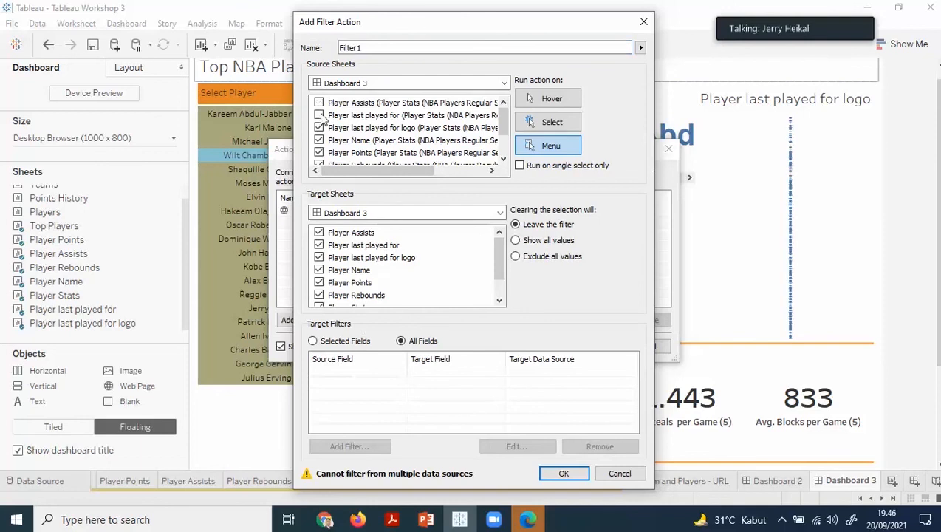
{"action": "left_click", "coordinate": [319, 127]}
{"action": "left_click", "coordinate": [319, 140]}
{"action": "left_click_drag", "start_coordinate": [505, 132], "coordinate": [506, 152]}
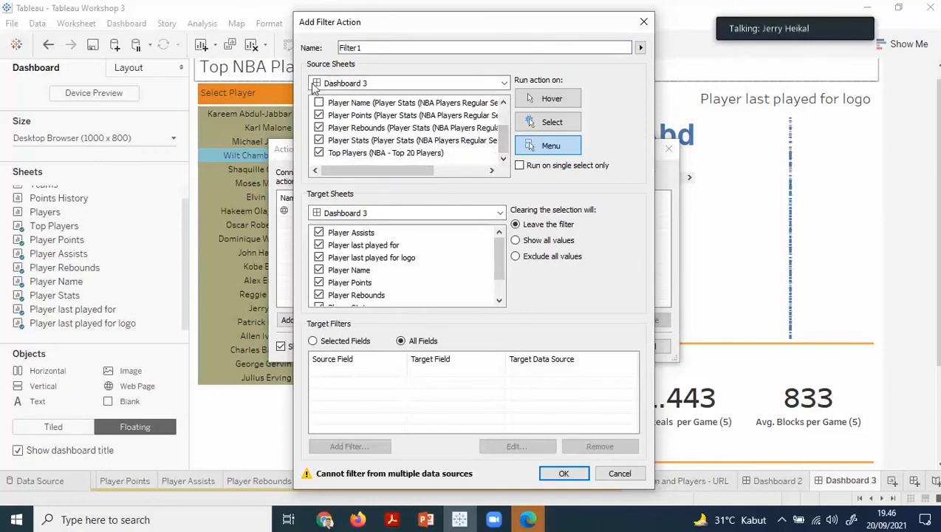
{"action": "left_click", "coordinate": [319, 127]}
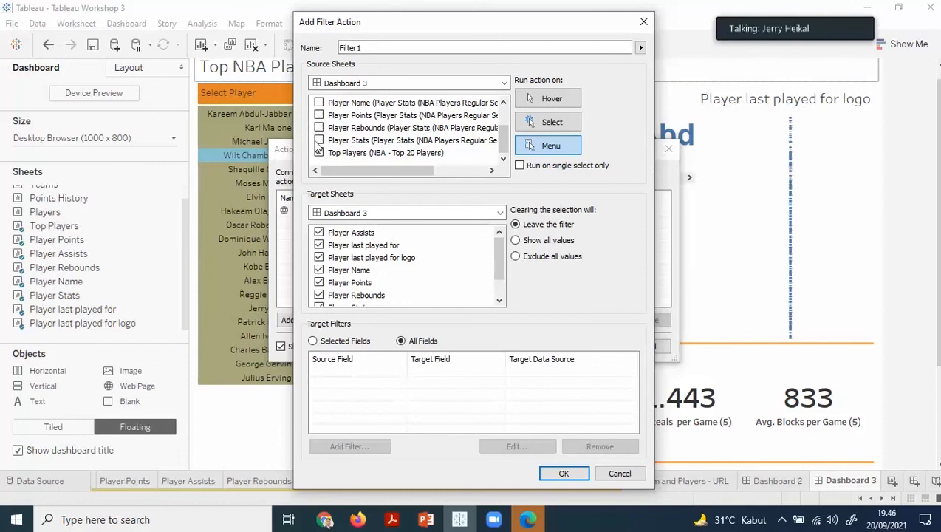
{"action": "left_click", "coordinate": [319, 140]}
{"action": "left_click", "coordinate": [564, 124]}
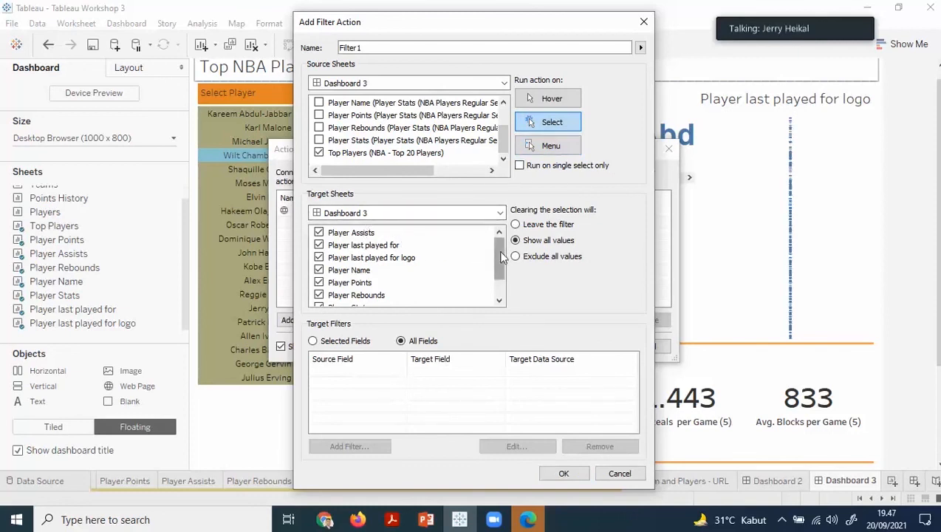
- Keep every Dashboard 3 sheet as a target with All Fields, and save the filter action and the dashboard actions
{"action": "left_click_drag", "start_coordinate": [496, 253], "coordinate": [505, 295]}
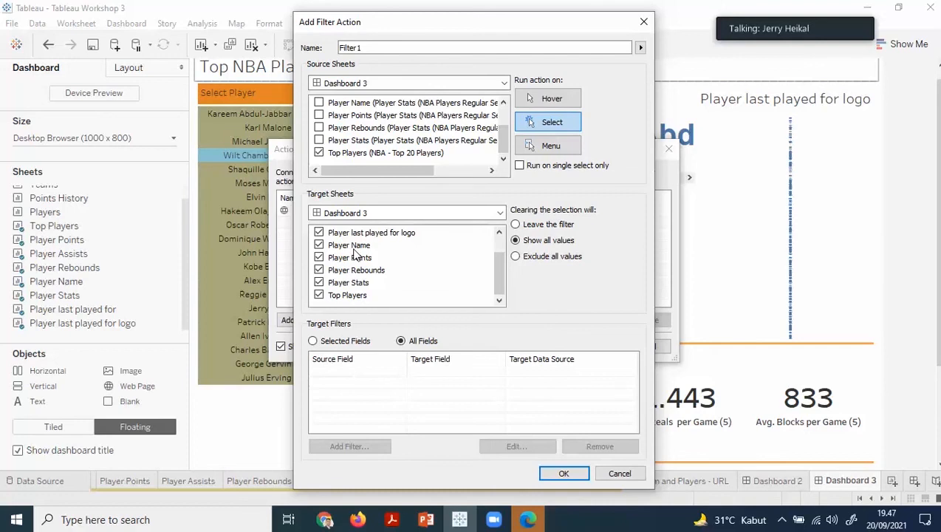
{"action": "left_click_drag", "start_coordinate": [500, 273], "coordinate": [504, 255]}
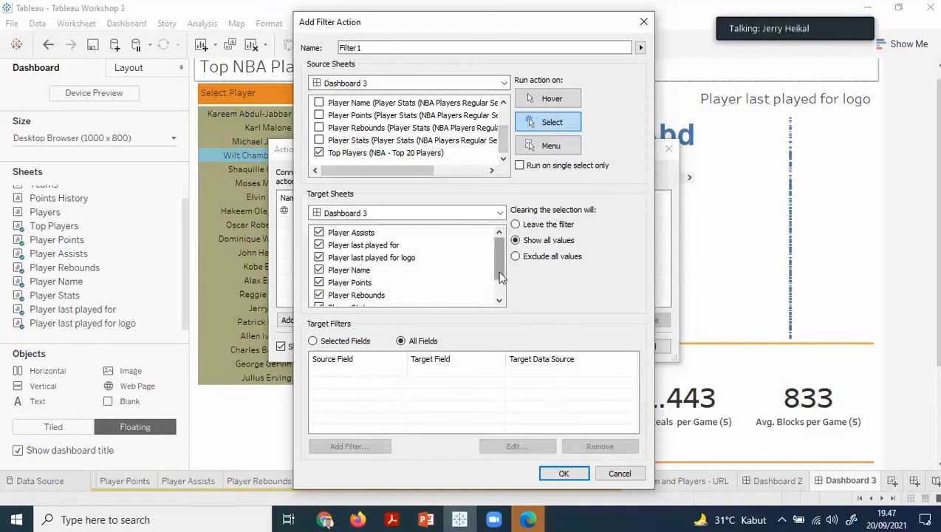
{"action": "left_click_drag", "start_coordinate": [497, 273], "coordinate": [502, 297]}
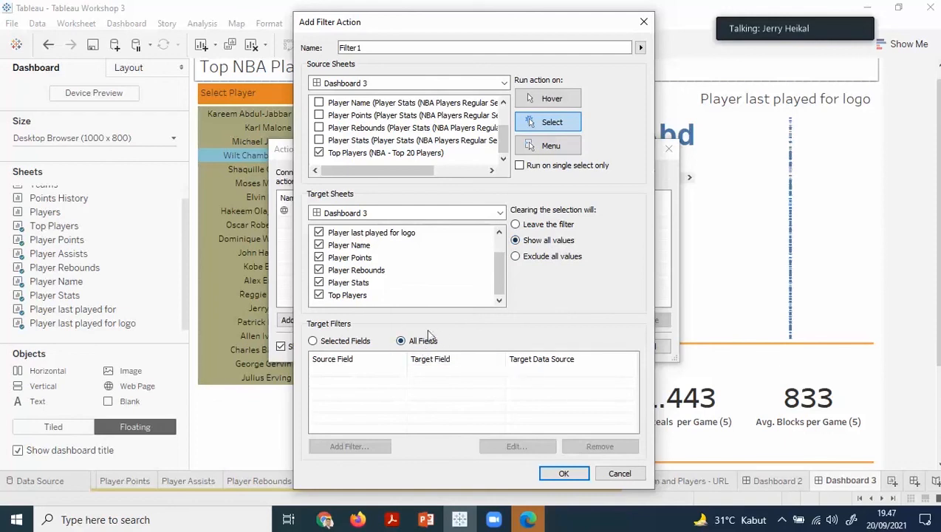
{"action": "left_click", "coordinate": [562, 473]}
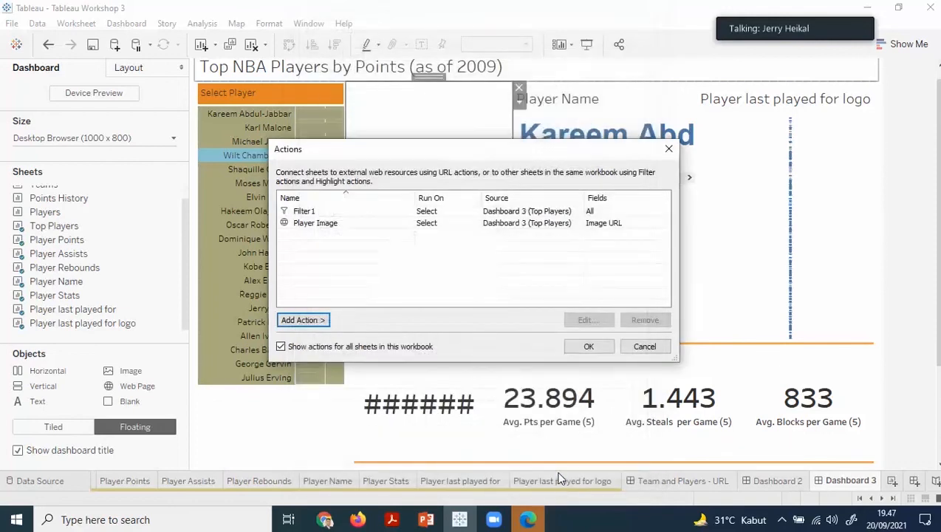
{"action": "left_click", "coordinate": [588, 347]}
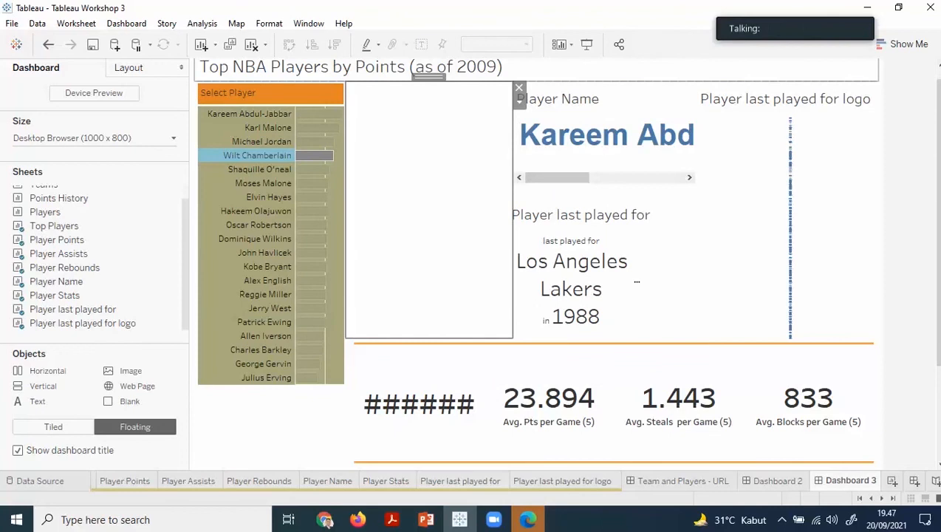
- Set the Top Players sheet's fit to Entire View on the dashboard
{"action": "key", "text": "alt+Tab"}
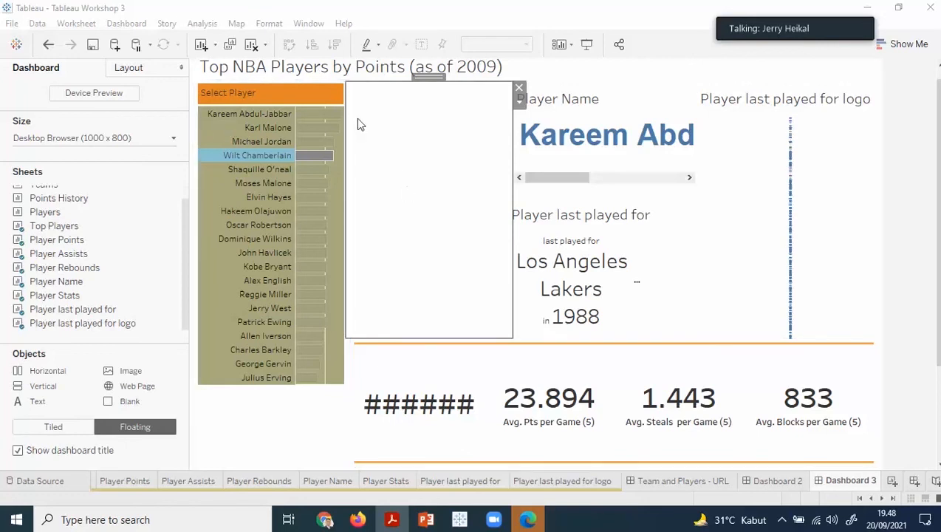
{"action": "left_click", "coordinate": [316, 90]}
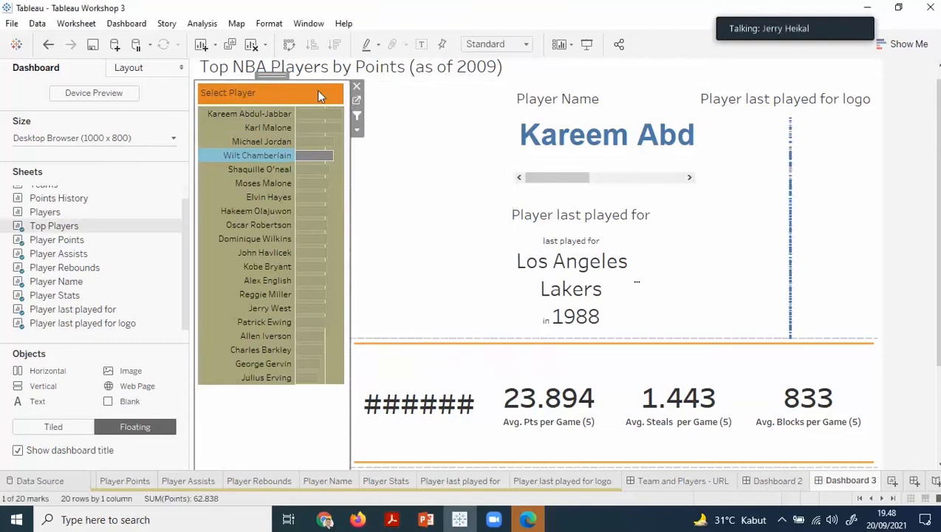
{"action": "left_click", "coordinate": [358, 133]}
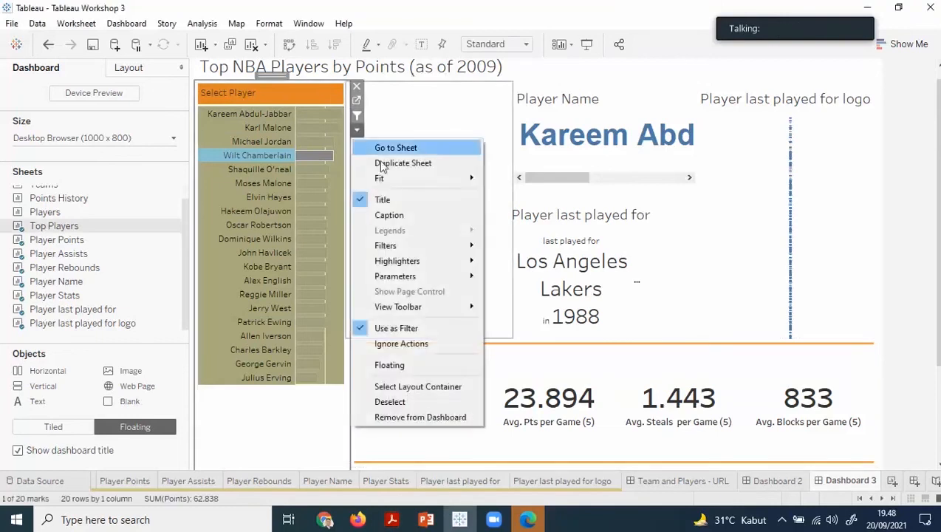
{"action": "mouse_move", "coordinate": [443, 178]}
{"action": "left_click", "coordinate": [518, 226]}
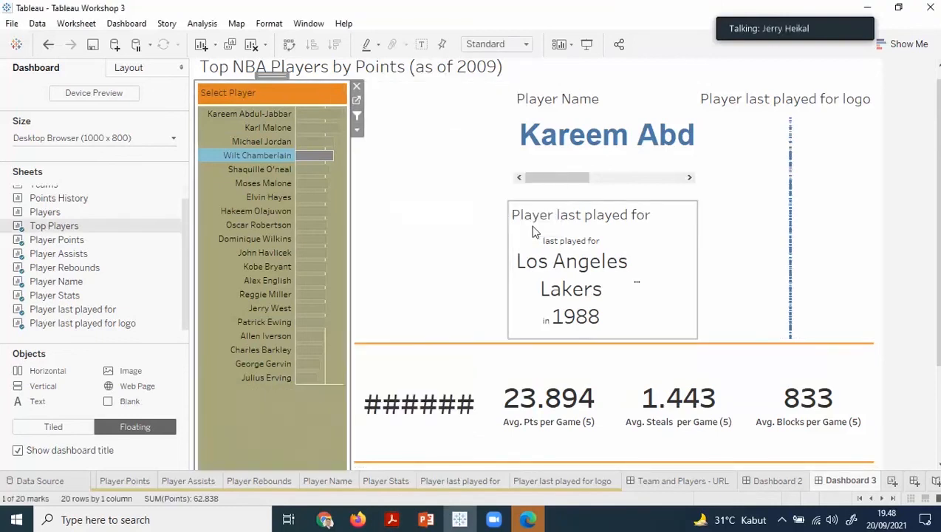
{"action": "scroll", "coordinate": [353, 233], "scroll_direction": "down", "scroll_amount": 1}
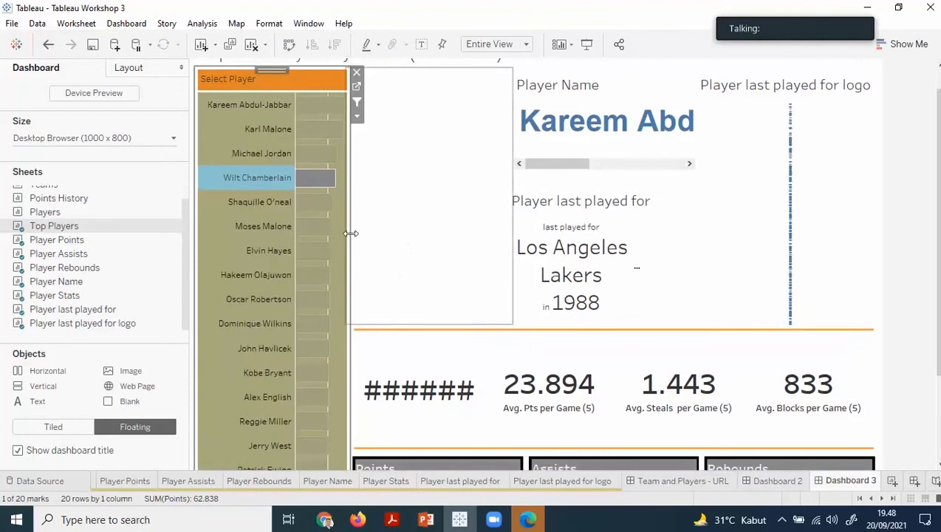
{"action": "scroll", "coordinate": [353, 233], "scroll_direction": "up", "scroll_amount": 1}
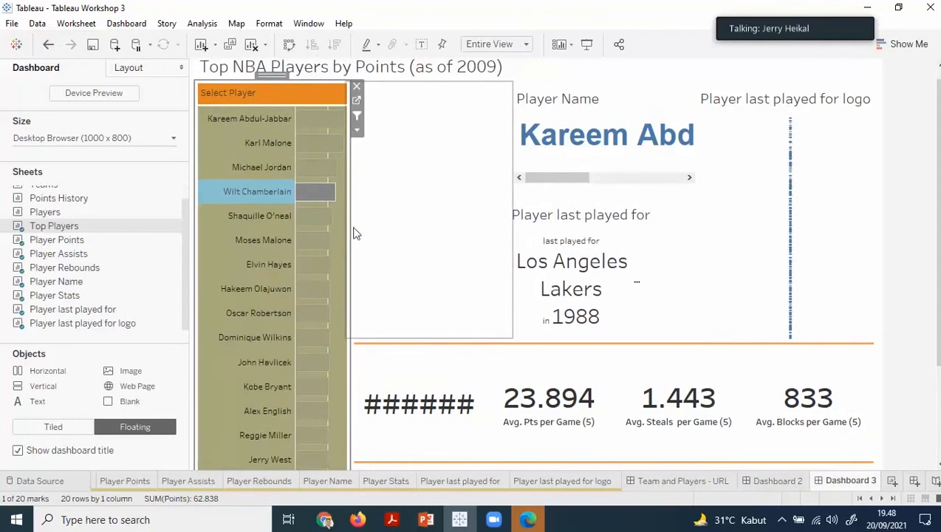
- Set the Player Name sheet's fit to Entire View
{"action": "left_click", "coordinate": [676, 112]}
{"action": "left_click", "coordinate": [702, 135]}
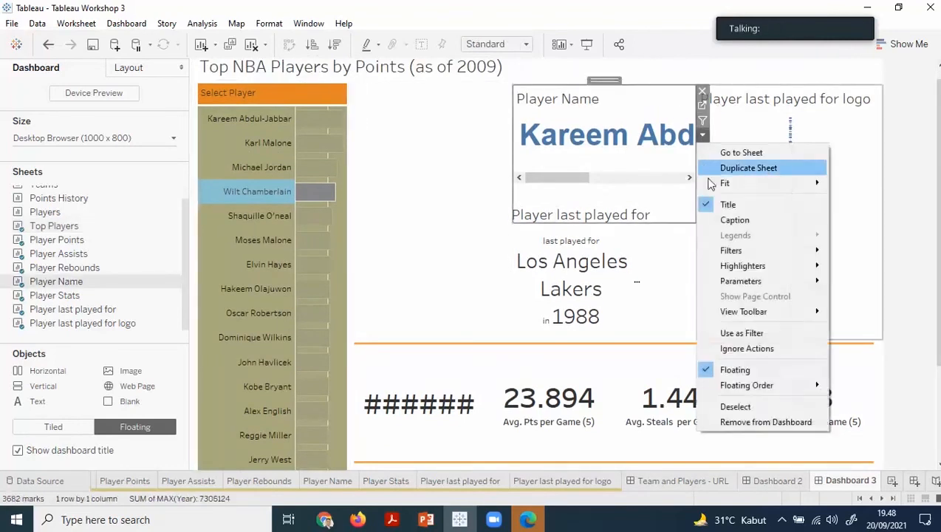
{"action": "mouse_move", "coordinate": [738, 183]}
{"action": "left_click", "coordinate": [865, 230]}
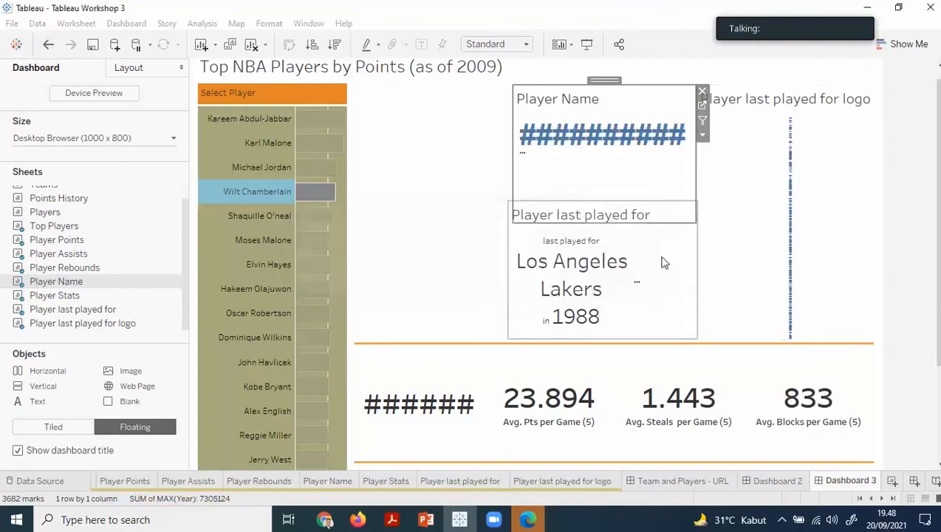
- Set the Player last played for sheet's fit to Entire View
{"action": "left_click", "coordinate": [672, 251]}
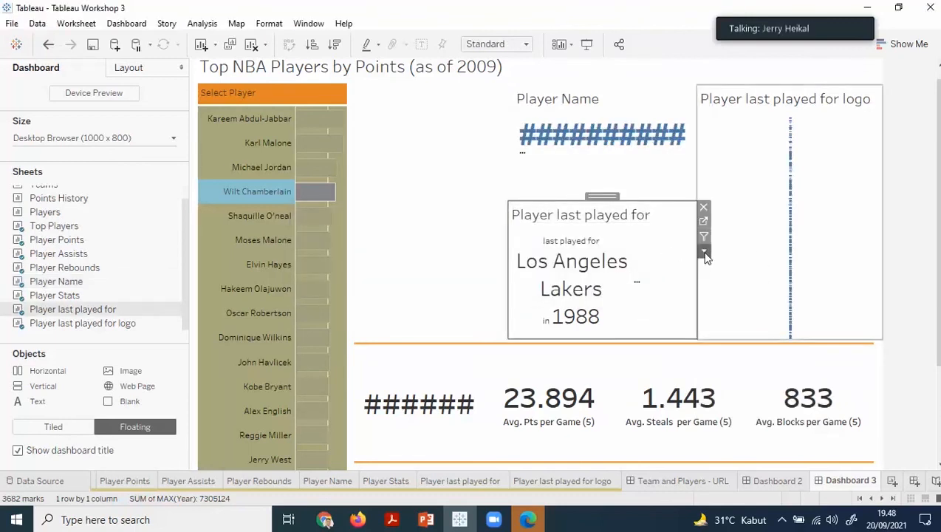
{"action": "left_click", "coordinate": [704, 252]}
{"action": "mouse_move", "coordinate": [754, 285]}
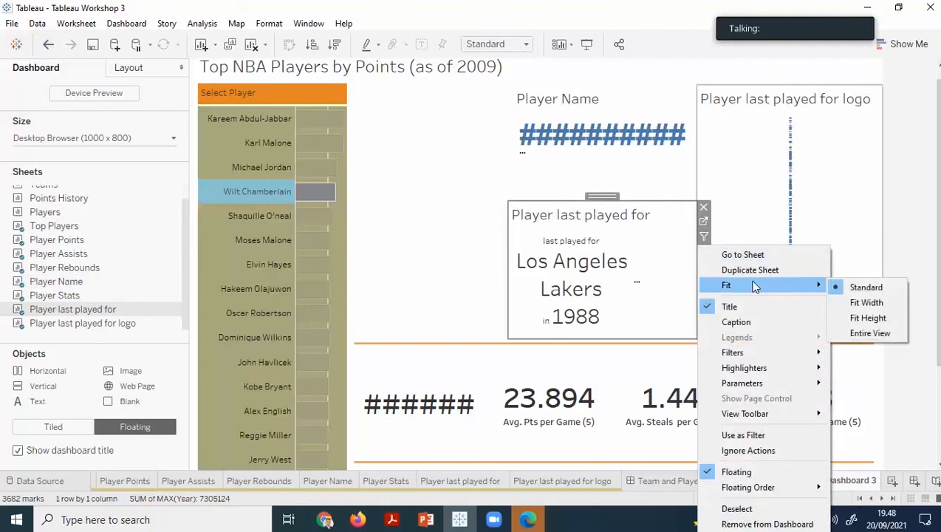
{"action": "left_click", "coordinate": [874, 330]}
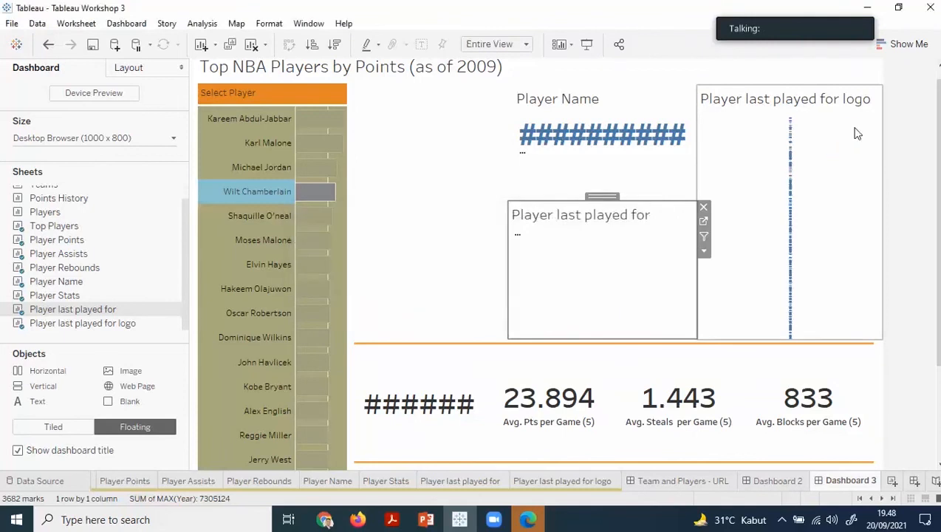
- Apply the Entire View fit to the Player last played for logo sheet and check the lower part of the dashboard
{"action": "left_click", "coordinate": [856, 133]}
{"action": "left_click", "coordinate": [888, 135]}
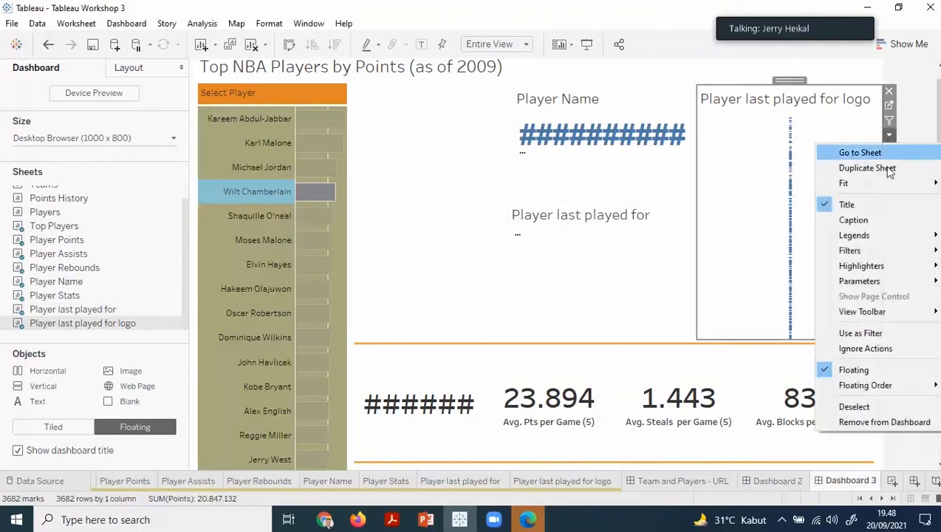
{"action": "mouse_move", "coordinate": [886, 185]}
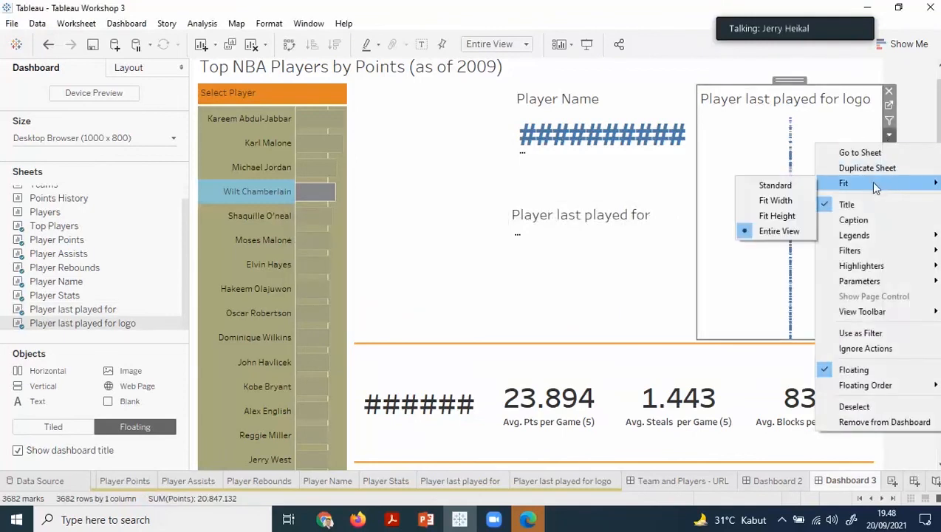
{"action": "left_click", "coordinate": [787, 232]}
{"action": "scroll", "coordinate": [836, 262], "scroll_direction": "down", "scroll_amount": 1}
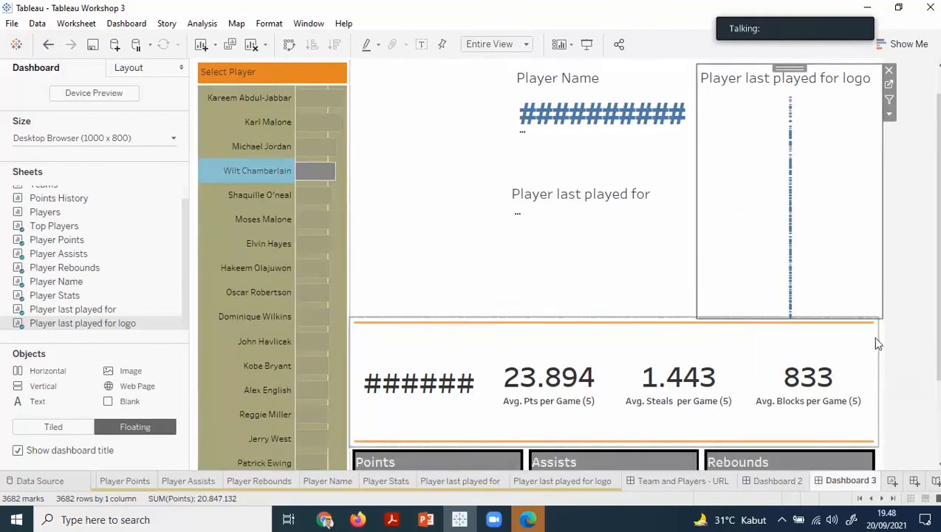
{"action": "scroll", "coordinate": [864, 366], "scroll_direction": "down", "scroll_amount": 5}
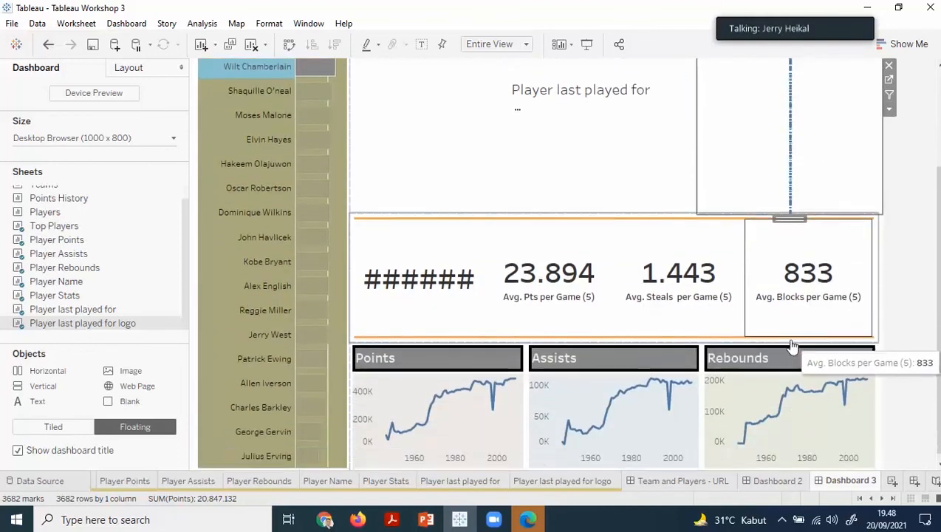
- Test the filter action by selecting and deselecting Kareem Abdul-Jabbar in the Top Players list
{"action": "scroll", "coordinate": [809, 336], "scroll_direction": "up", "scroll_amount": 7}
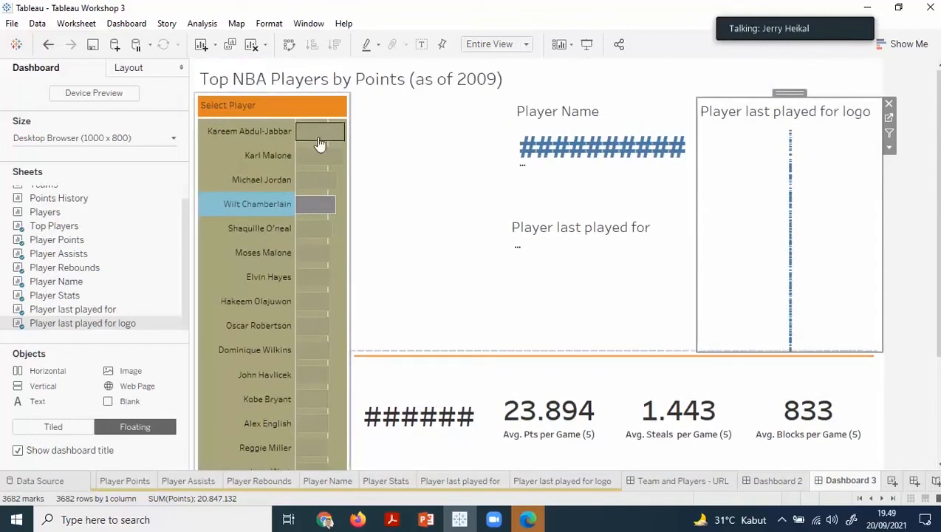
{"action": "left_click", "coordinate": [317, 110]}
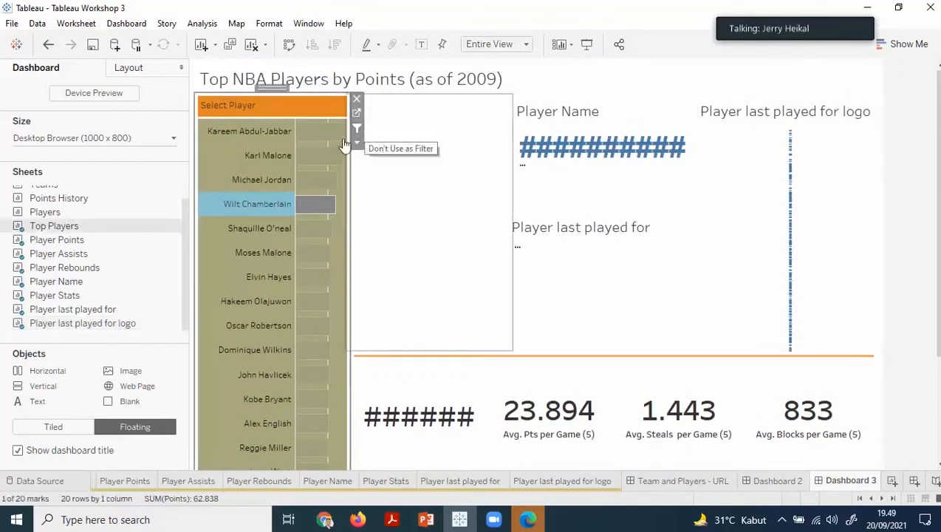
{"action": "left_click", "coordinate": [257, 134]}
{"action": "left_click", "coordinate": [255, 133]}
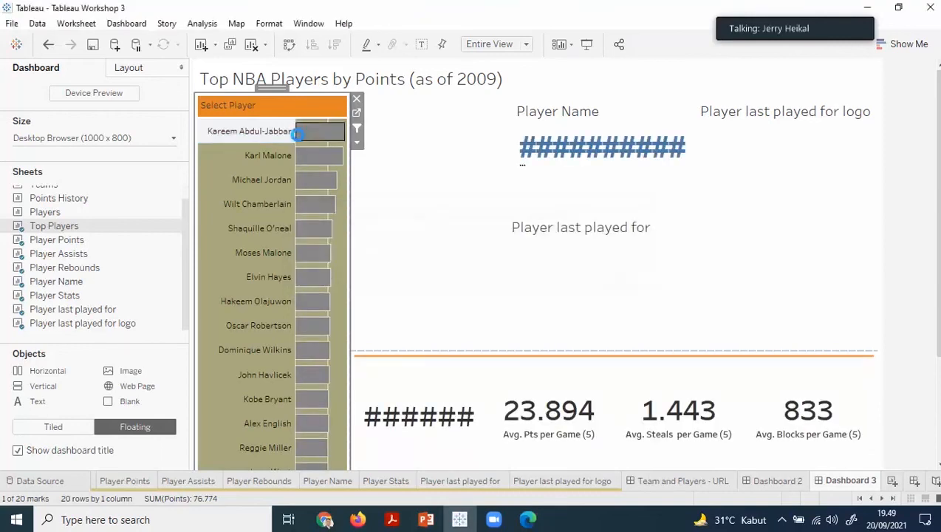
{"action": "left_click", "coordinate": [676, 113]}
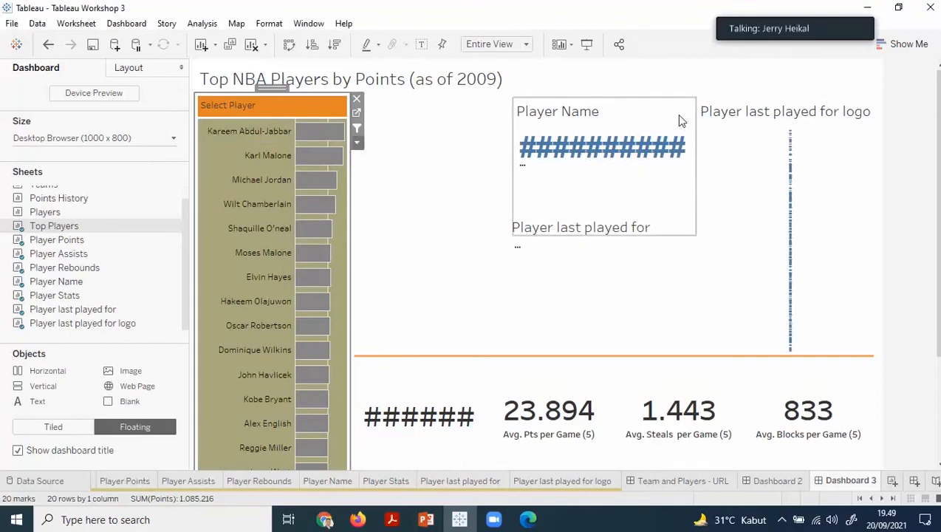
- Set the Player Name sheet's fit to Standard
{"action": "left_click", "coordinate": [702, 147]}
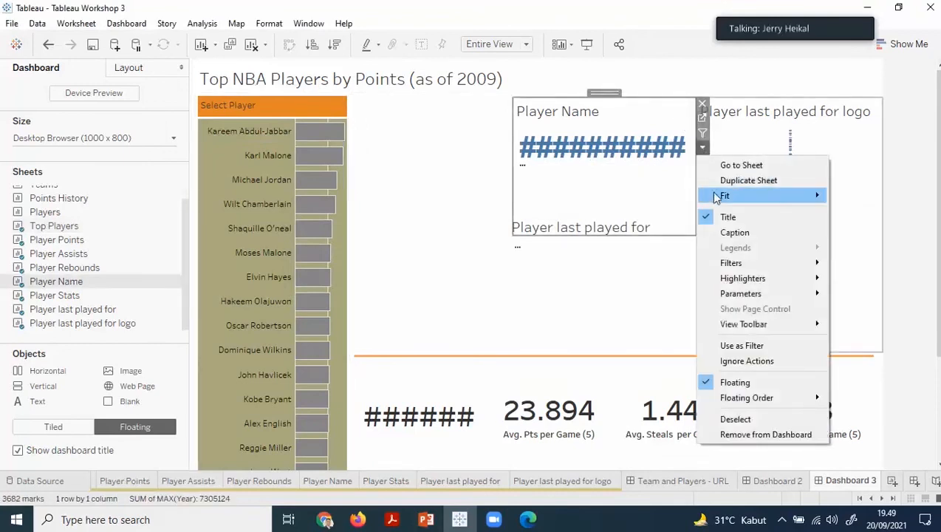
{"action": "mouse_move", "coordinate": [720, 194]}
{"action": "left_click", "coordinate": [856, 198]}
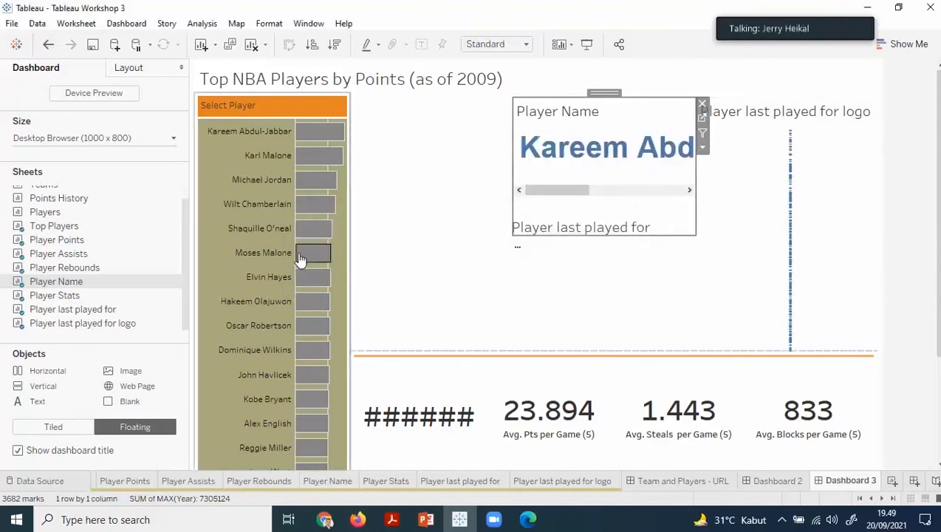
- Test the dashboard actions by selecting Julius Erving in the Top Players list and check the other sheets
{"action": "scroll", "coordinate": [313, 367], "scroll_direction": "down", "scroll_amount": 1}
{"action": "scroll", "coordinate": [314, 367], "scroll_direction": "down", "scroll_amount": 5}
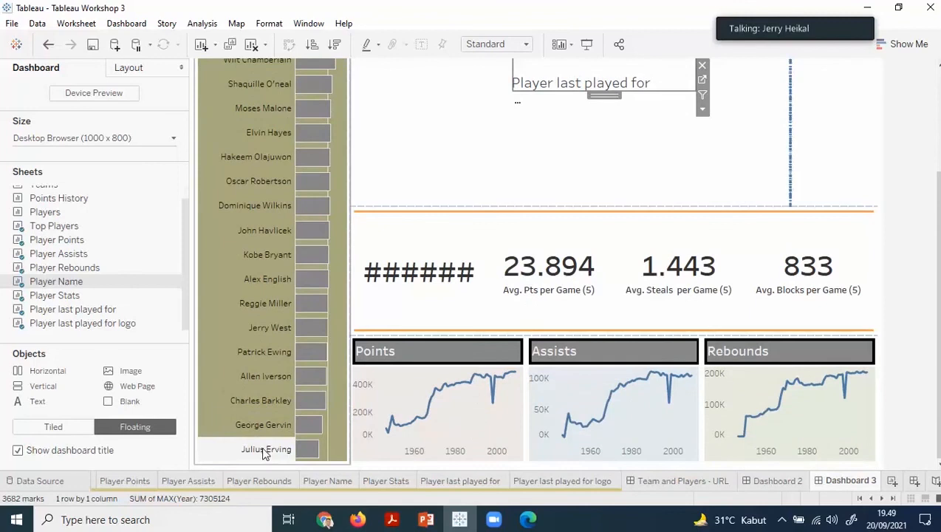
{"action": "left_click", "coordinate": [266, 450]}
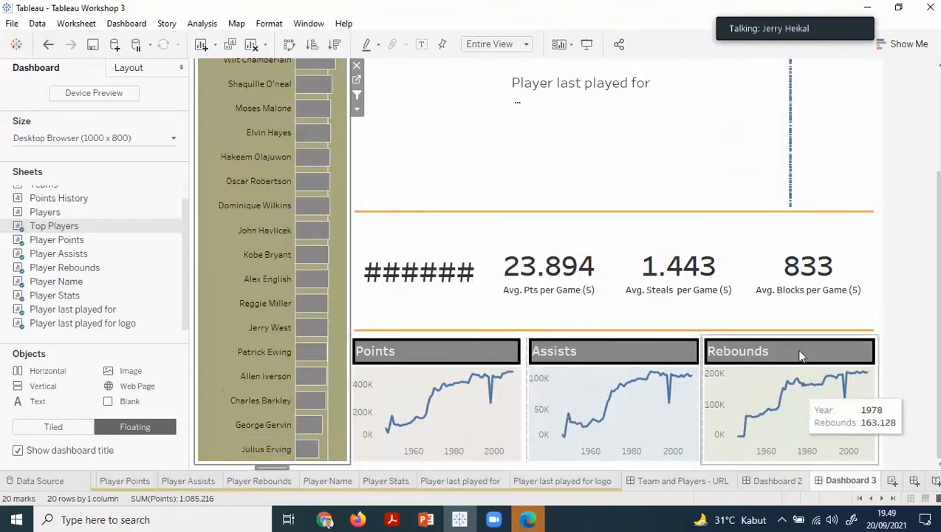
{"action": "scroll", "coordinate": [805, 295], "scroll_direction": "up", "scroll_amount": 4}
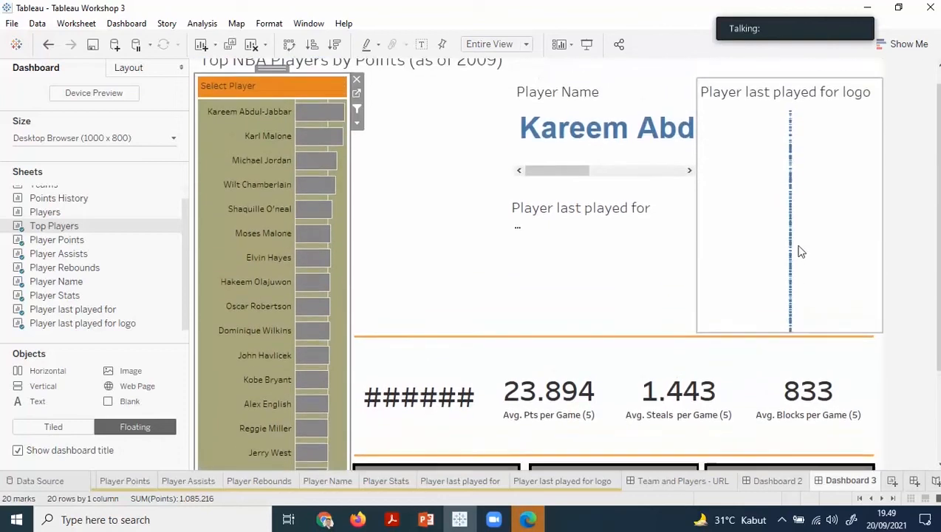
{"action": "scroll", "coordinate": [797, 249], "scroll_direction": "up", "scroll_amount": 1}
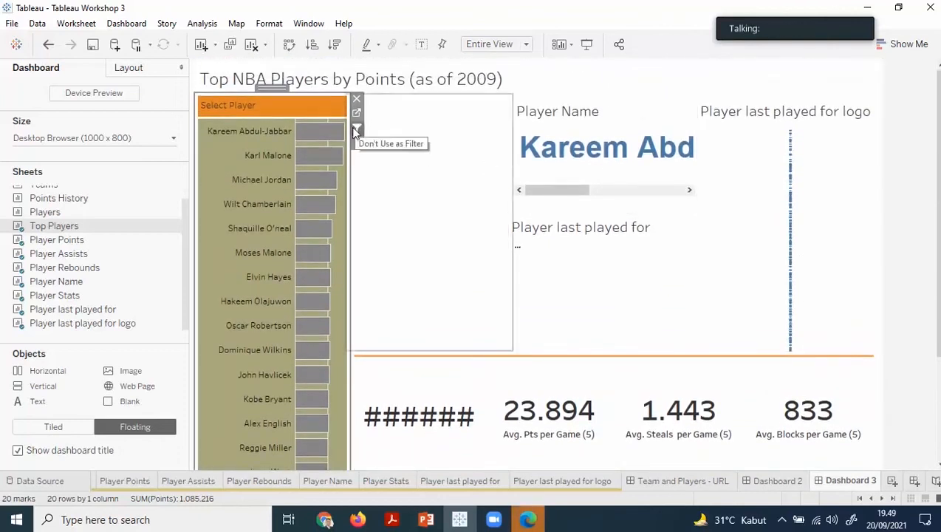
- Check the filter setting of each dashboard sheet: Player Name, Player last played for logo, Player Stats, Points, Assists and Rebounds
{"action": "left_click", "coordinate": [495, 120]}
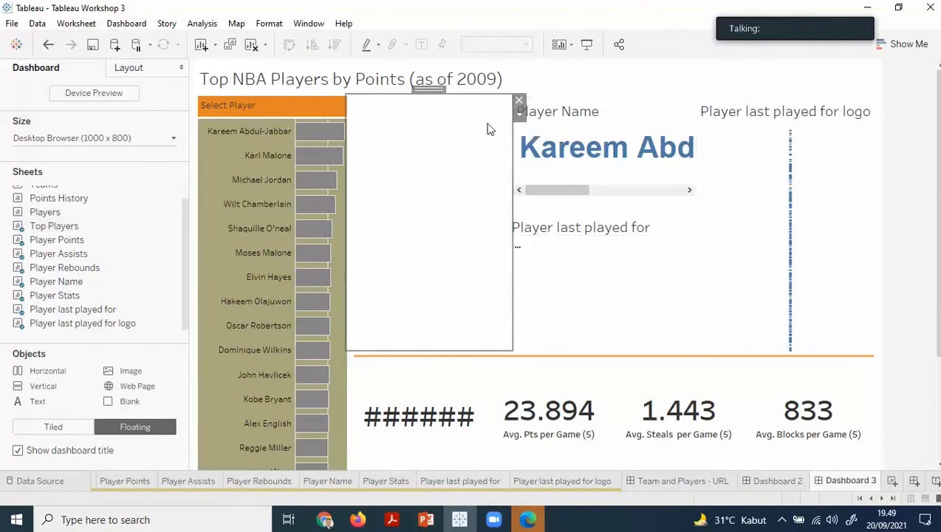
{"action": "left_click", "coordinate": [666, 156]}
{"action": "left_click", "coordinate": [667, 157]}
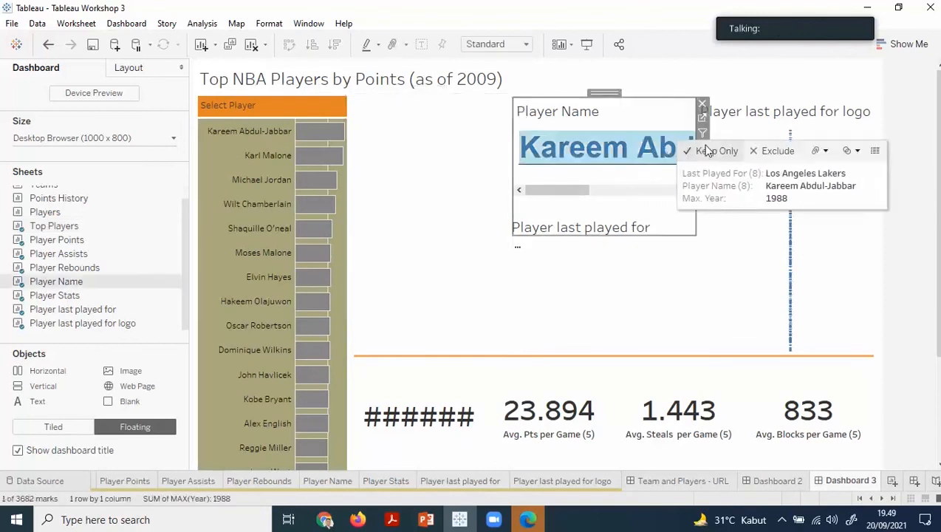
{"action": "left_click", "coordinate": [819, 132]}
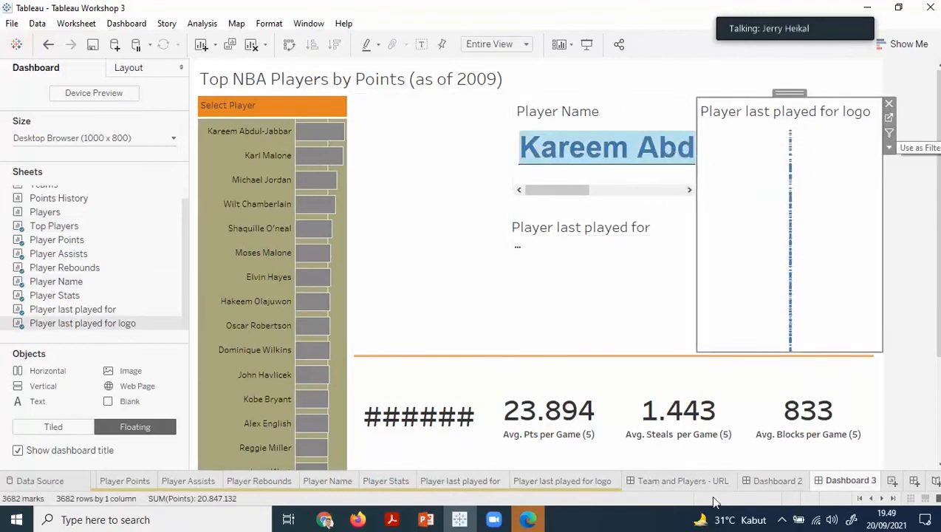
{"action": "scroll", "coordinate": [834, 401], "scroll_direction": "down", "scroll_amount": 1}
{"action": "left_click", "coordinate": [865, 367]}
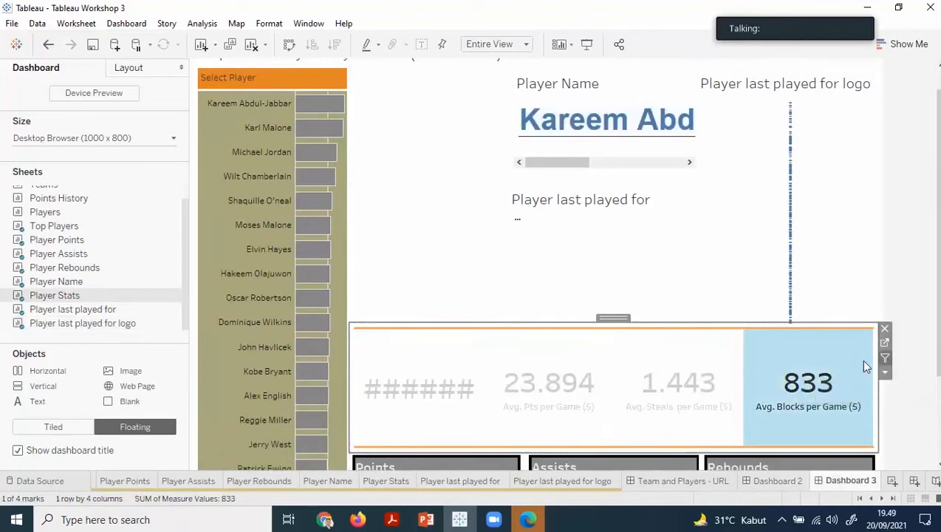
{"action": "left_click", "coordinate": [708, 382]}
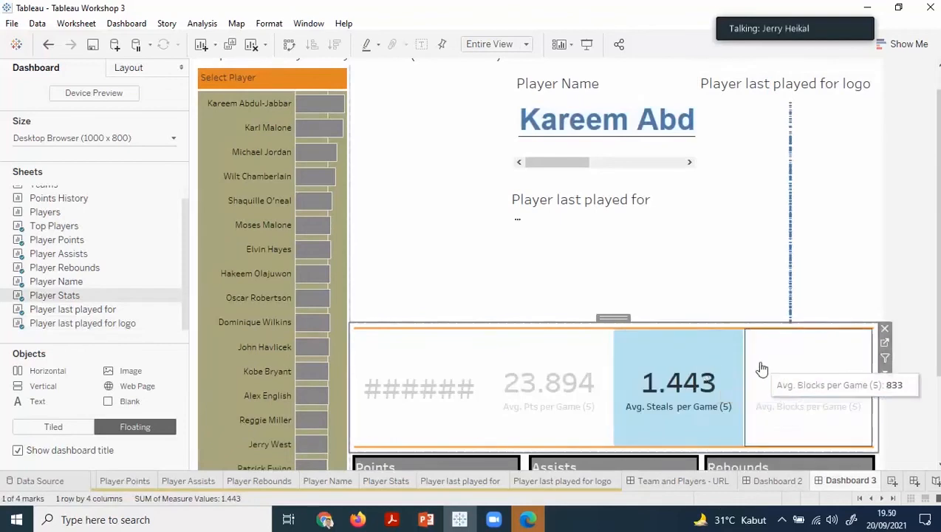
{"action": "left_click", "coordinate": [553, 369]}
{"action": "left_click", "coordinate": [425, 383]}
{"action": "scroll", "coordinate": [538, 384], "scroll_direction": "down", "scroll_amount": 1}
{"action": "scroll", "coordinate": [539, 384], "scroll_direction": "down", "scroll_amount": 2}
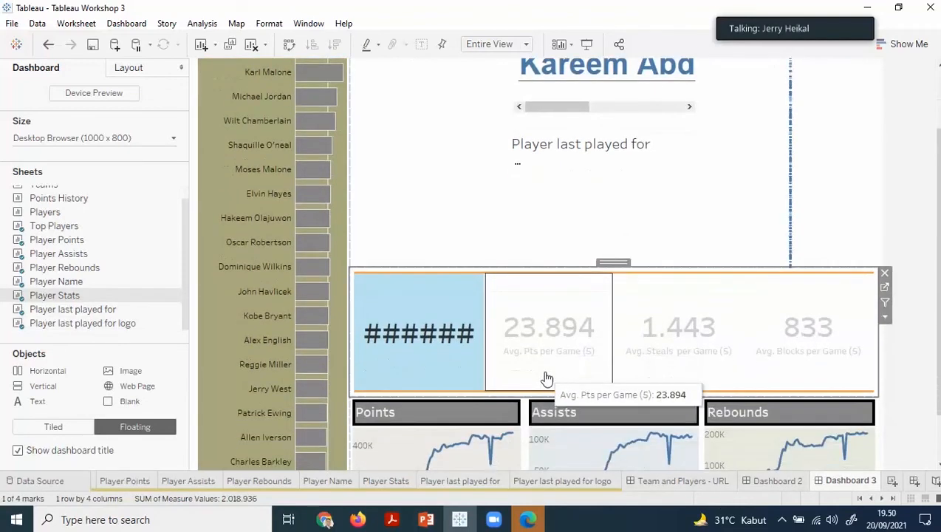
{"action": "left_click", "coordinate": [479, 420]}
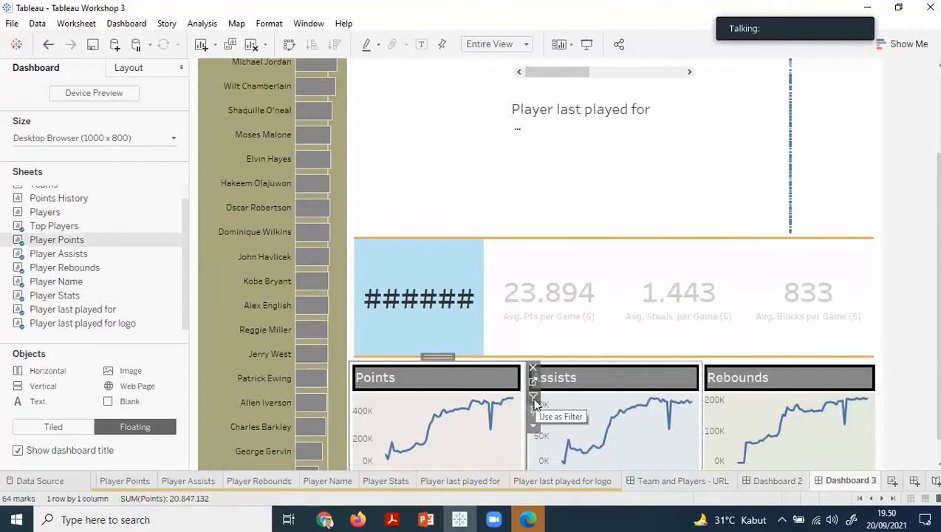
{"action": "left_click", "coordinate": [623, 412]}
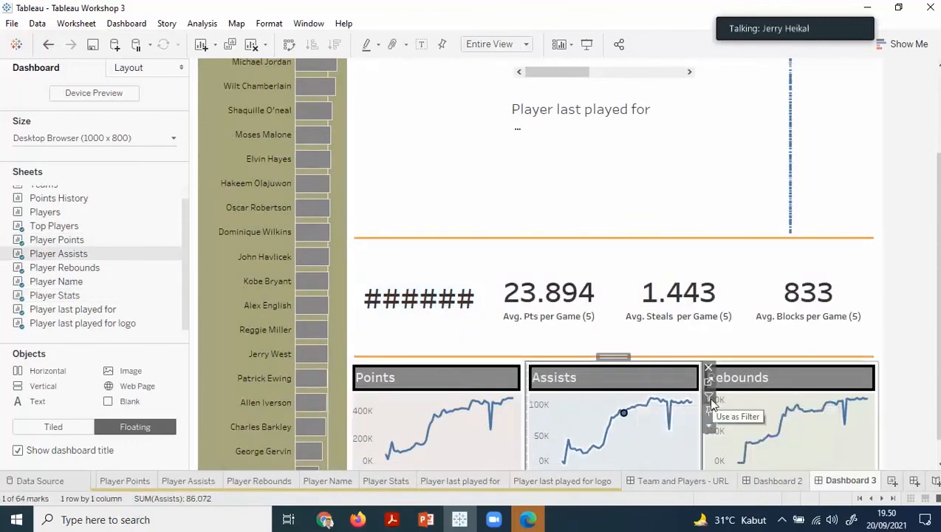
{"action": "left_click", "coordinate": [817, 410]}
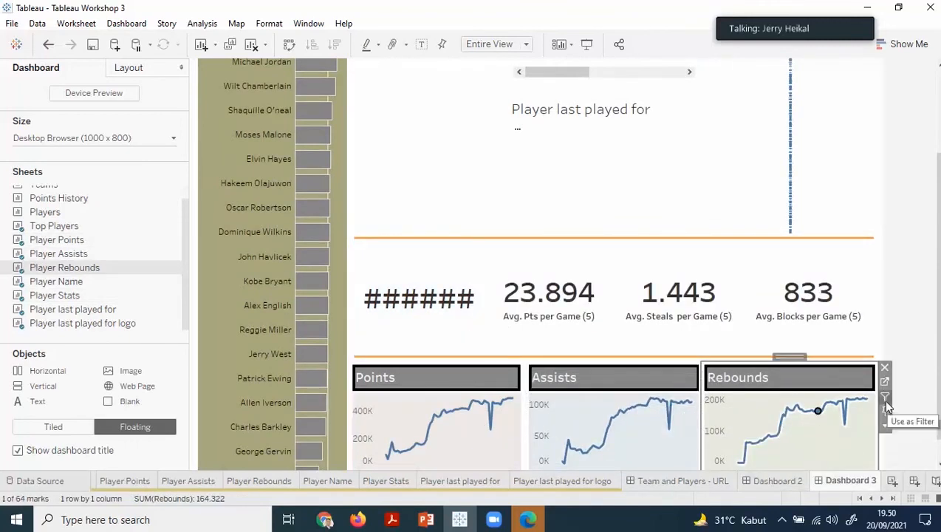
- Test the filter action by selecting George Gervin in the Top Players list and examine the full text of the Player Name sheet
{"action": "scroll", "coordinate": [623, 427], "scroll_direction": "down", "scroll_amount": 2}
{"action": "scroll", "coordinate": [623, 427], "scroll_direction": "up", "scroll_amount": 1}
{"action": "scroll", "coordinate": [622, 427], "scroll_direction": "up", "scroll_amount": 1}
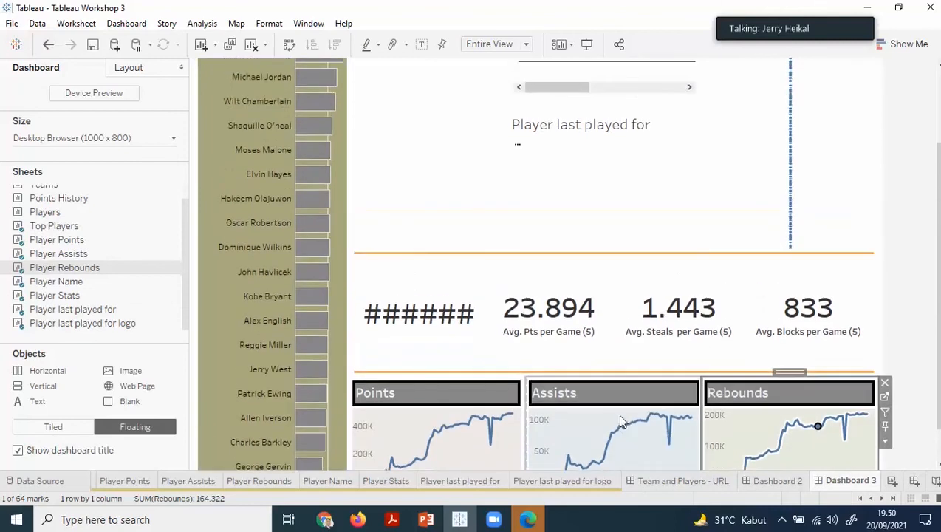
{"action": "scroll", "coordinate": [621, 421], "scroll_direction": "down", "scroll_amount": 2}
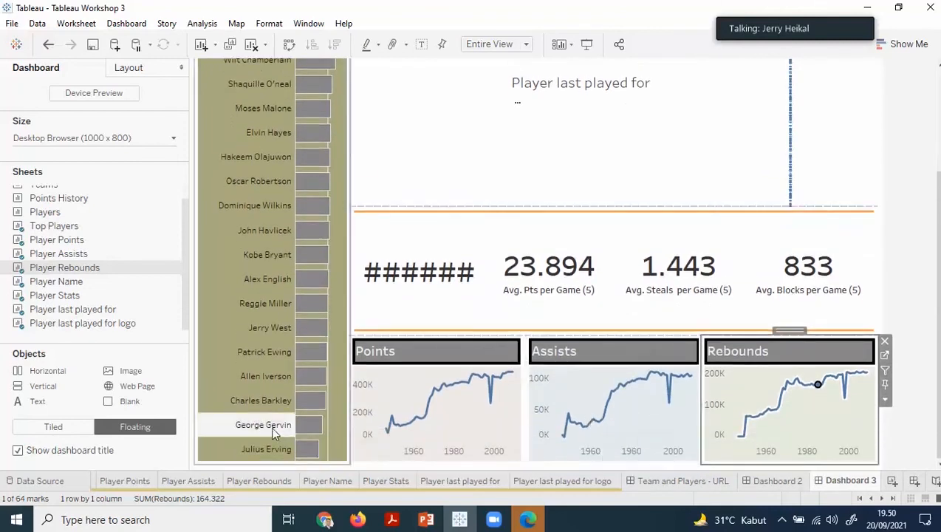
{"action": "left_click", "coordinate": [310, 425]}
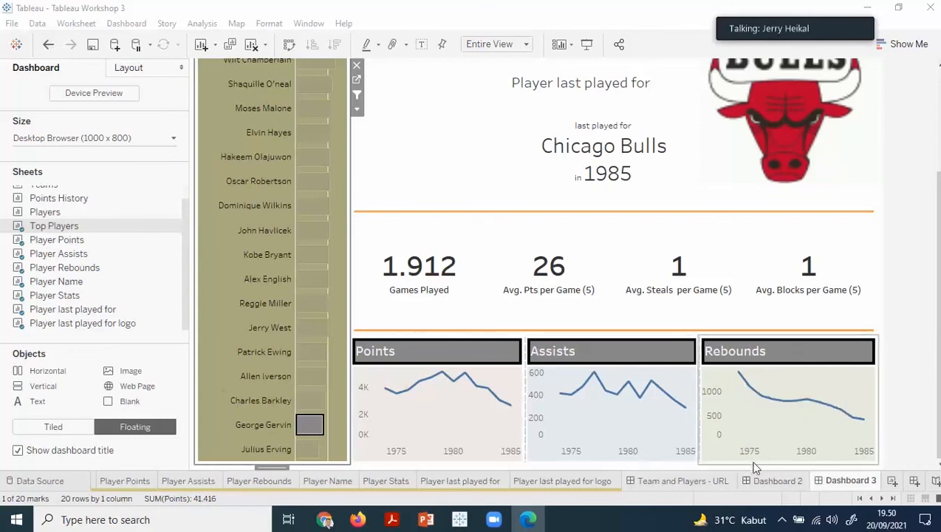
{"action": "scroll", "coordinate": [849, 232], "scroll_direction": "up", "scroll_amount": 3}
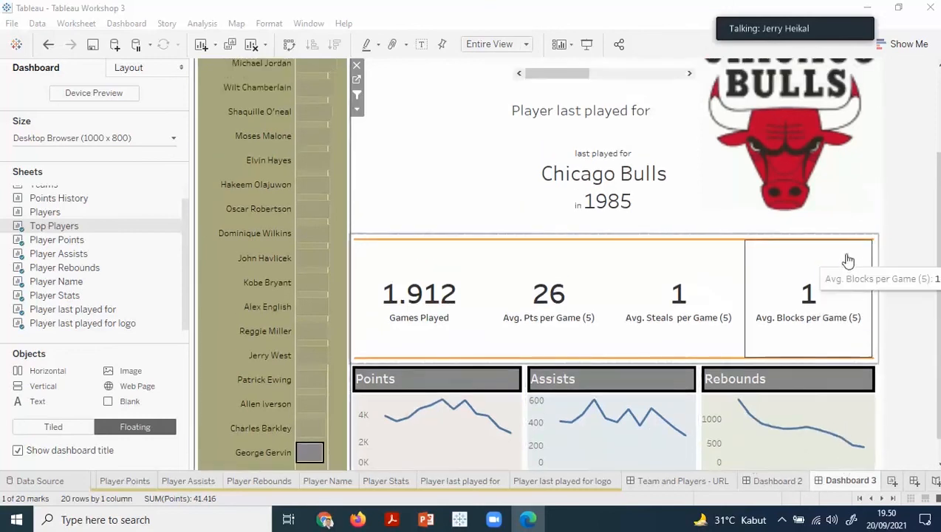
{"action": "scroll", "coordinate": [845, 259], "scroll_direction": "up", "scroll_amount": 2}
{"action": "left_click", "coordinate": [675, 157]}
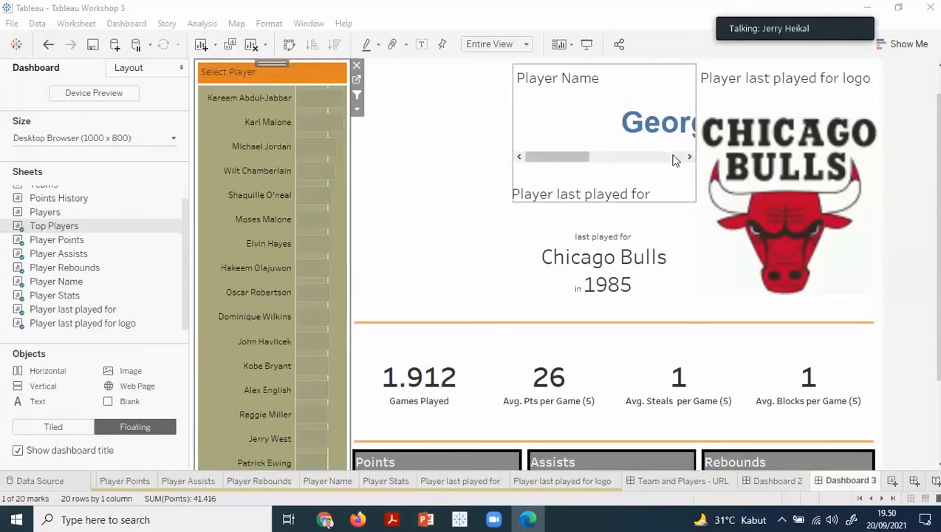
{"action": "left_click_drag", "start_coordinate": [638, 158], "coordinate": [597, 160]}
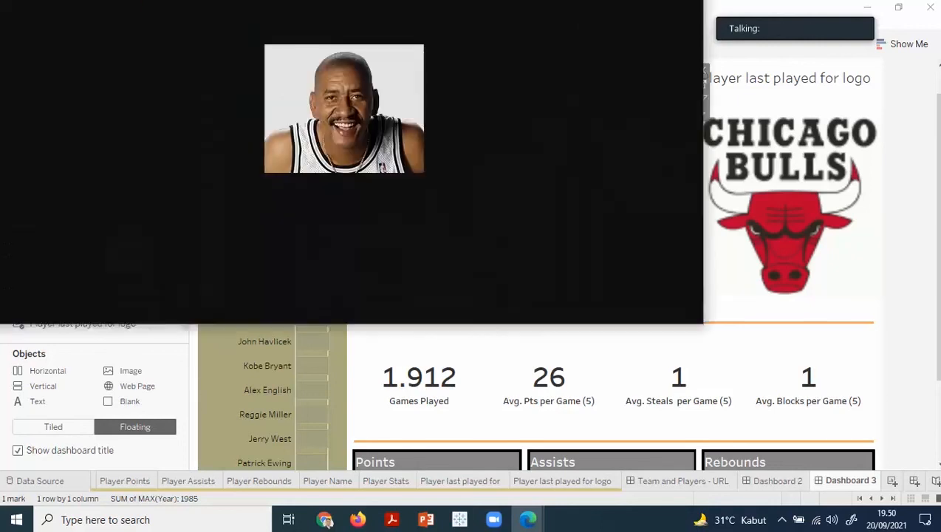
- Shrink the browser window showing George Gervin's photo and place it over the blank area beside the Player Name sheet
{"action": "left_click_drag", "start_coordinate": [347, 9], "coordinate": [503, 56]}
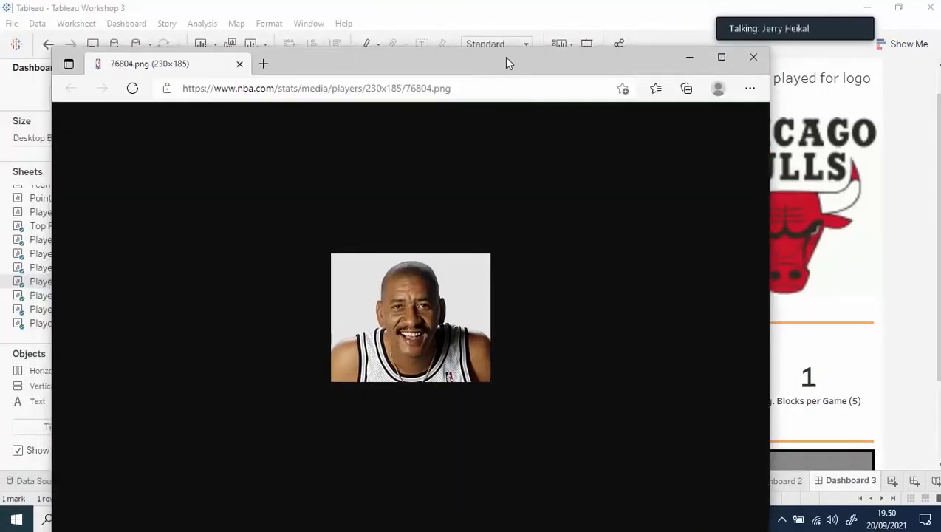
{"action": "mouse_move", "coordinate": [495, 126]}
{"action": "left_mouse_down"}
{"action": "mouse_move", "coordinate": [462, 321]}
{"action": "mouse_move", "coordinate": [483, 135]}
{"action": "left_mouse_up"}
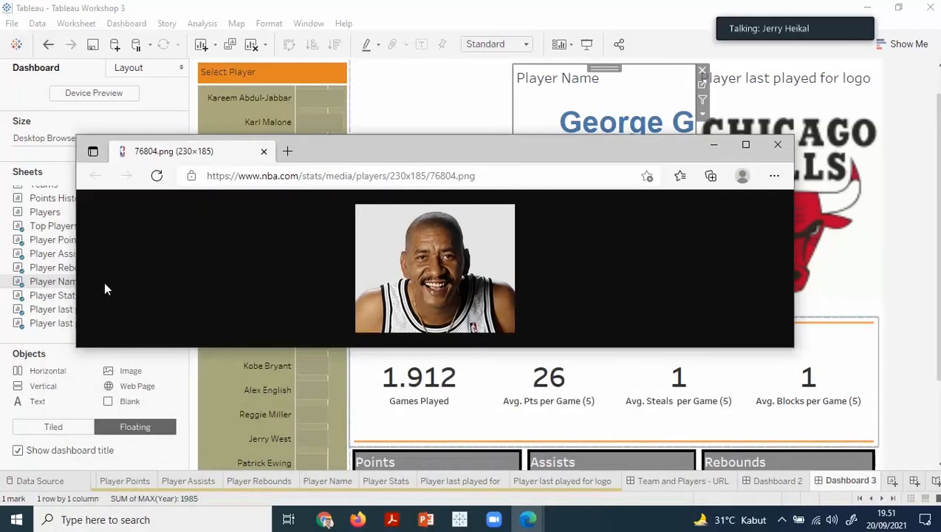
{"action": "left_click_drag", "start_coordinate": [77, 281], "coordinate": [524, 311]}
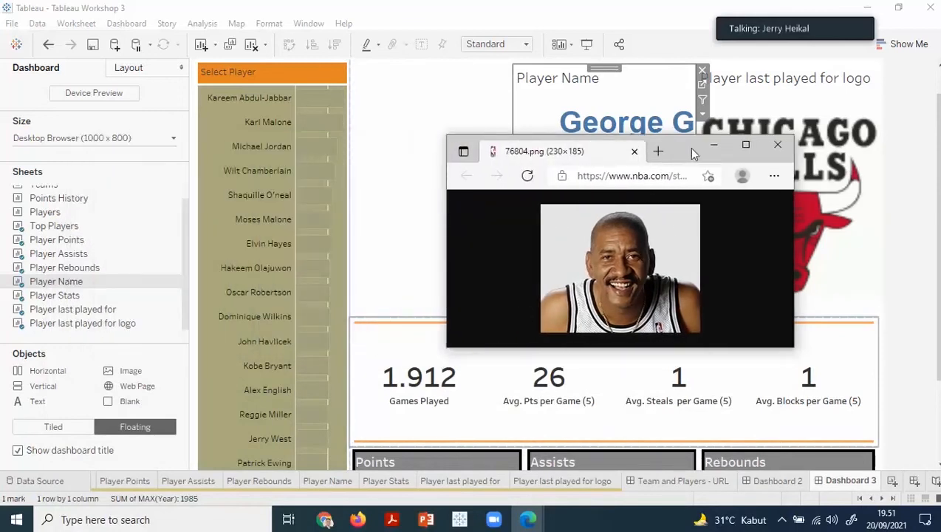
{"action": "left_click_drag", "start_coordinate": [692, 153], "coordinate": [507, 90]}
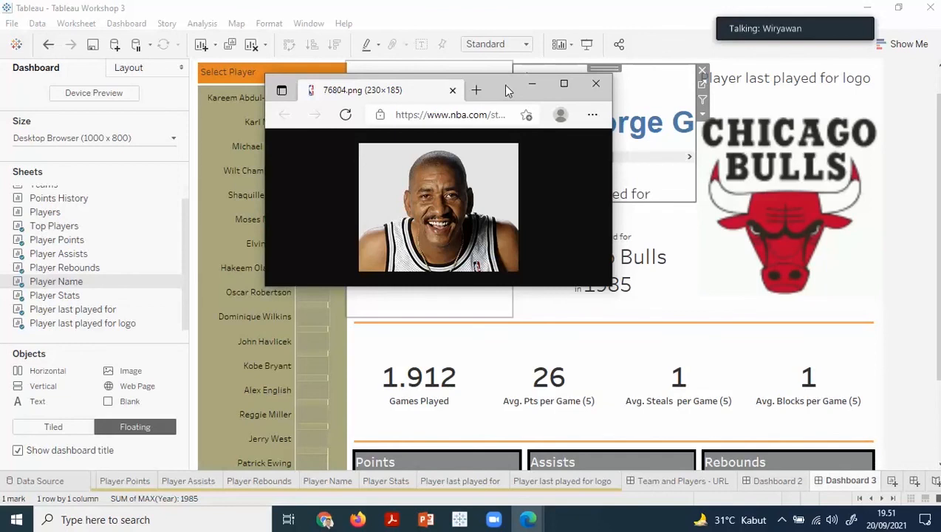
- Compare the photo's browser window with several spots on the dashboard and leave it outside the dashboard view
{"action": "left_click_drag", "start_coordinate": [506, 88], "coordinate": [26, 0]}
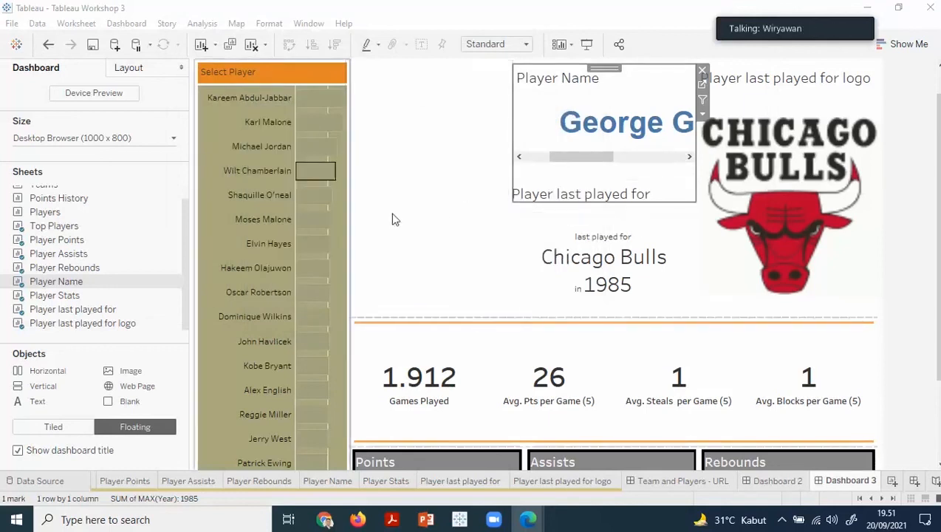
{"action": "left_click_drag", "start_coordinate": [44, 3], "coordinate": [463, 122]}
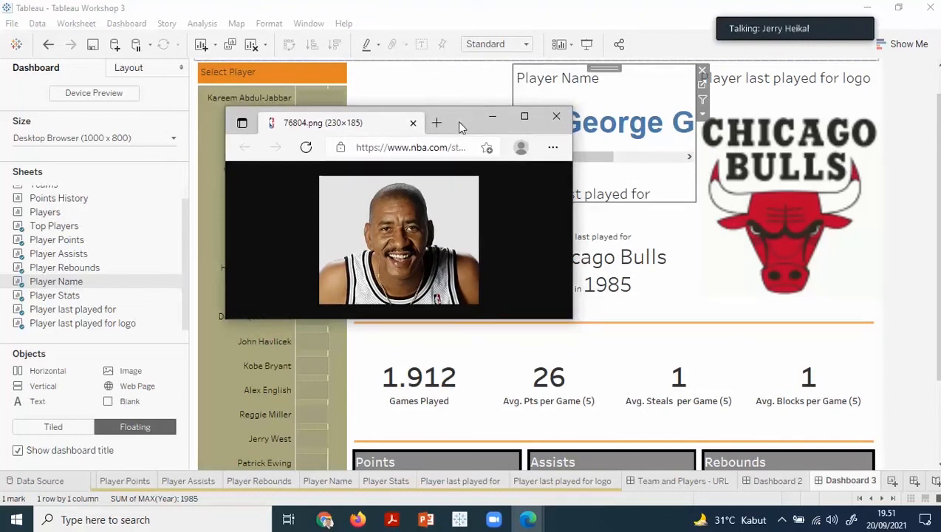
{"action": "left_click_drag", "start_coordinate": [459, 123], "coordinate": [148, 0]}
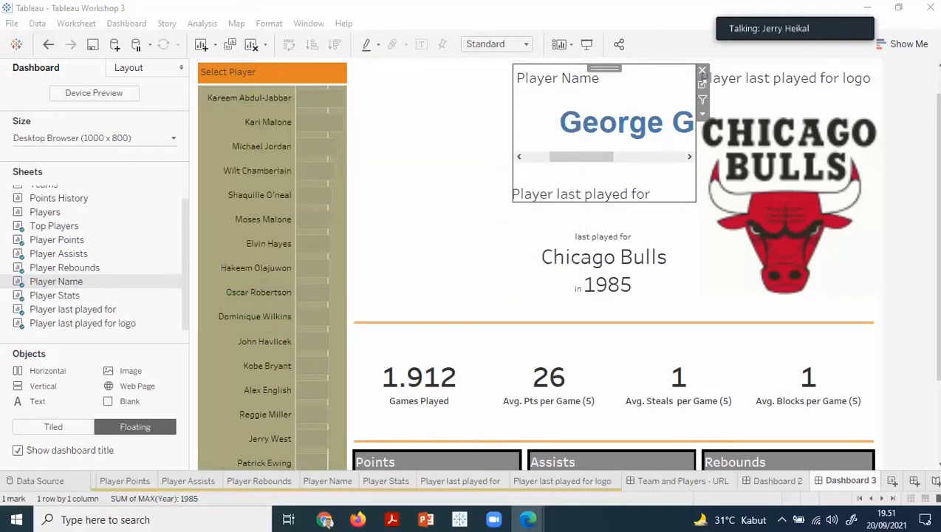
{"action": "left_click_drag", "start_coordinate": [148, 0], "coordinate": [507, 107]}
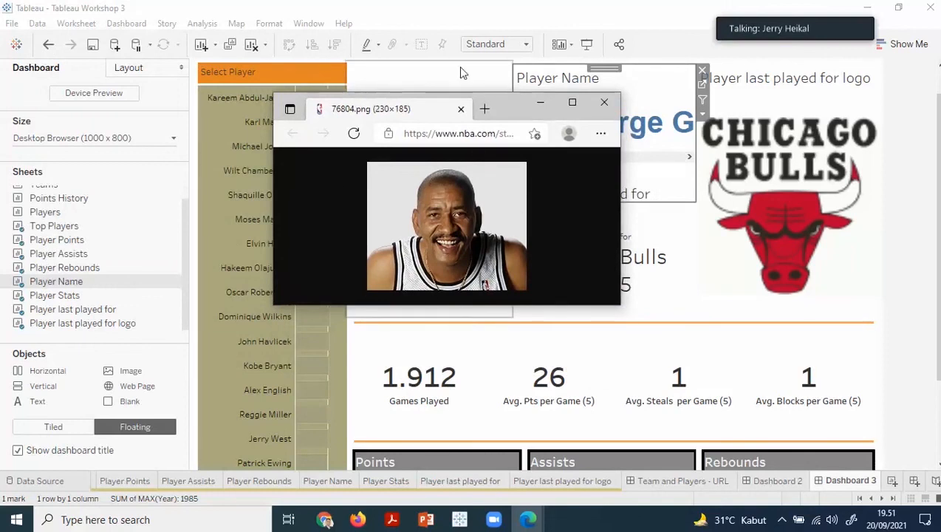
{"action": "left_click_drag", "start_coordinate": [500, 110], "coordinate": [610, 184]}
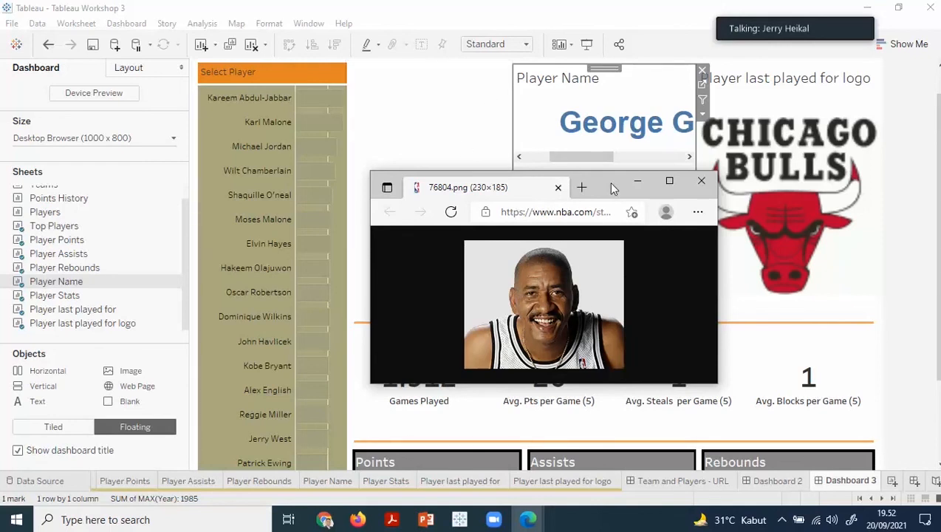
{"action": "left_click_drag", "start_coordinate": [608, 182], "coordinate": [761, 288]}
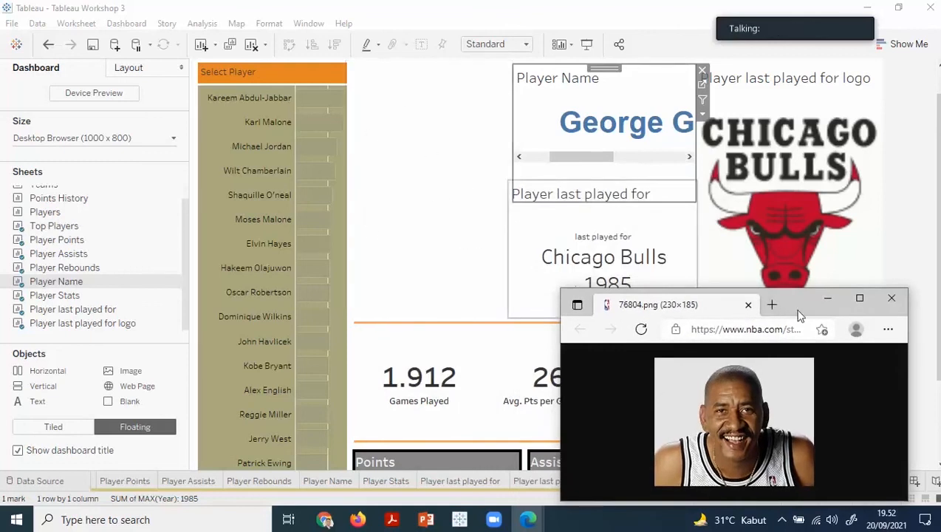
{"action": "left_click_drag", "start_coordinate": [793, 308], "coordinate": [0, 34]}
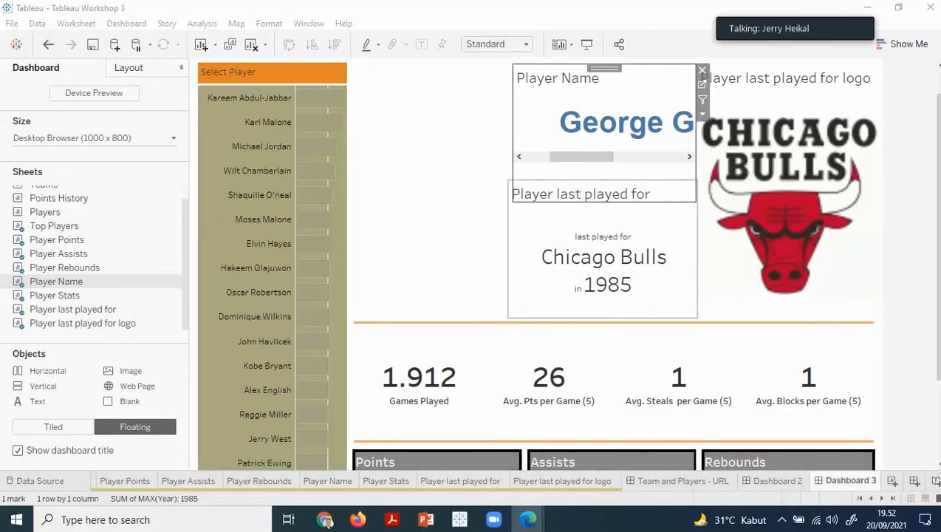
- Set the Player Name sheet's fit to Entire View so the full player name fits
{"action": "left_click_drag", "start_coordinate": [937, 118], "coordinate": [937, 90]}
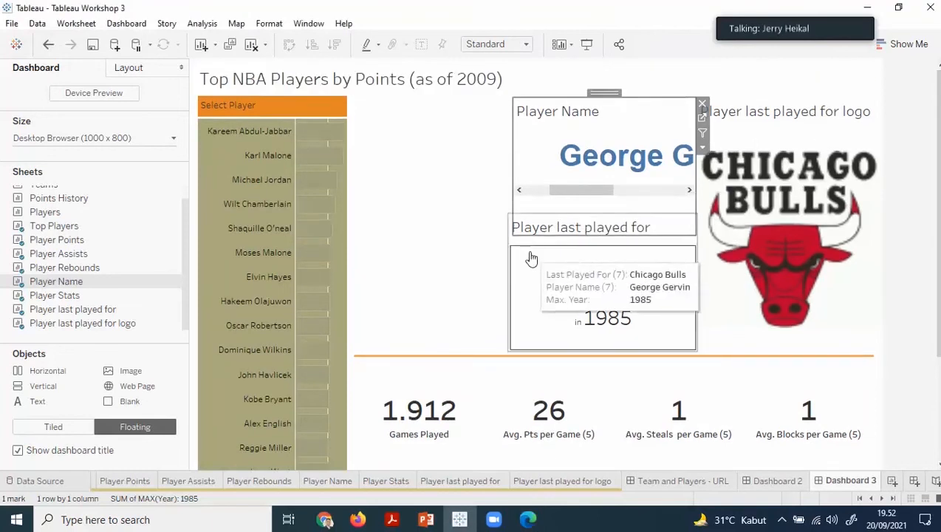
{"action": "left_click", "coordinate": [701, 148]}
{"action": "mouse_move", "coordinate": [739, 196]}
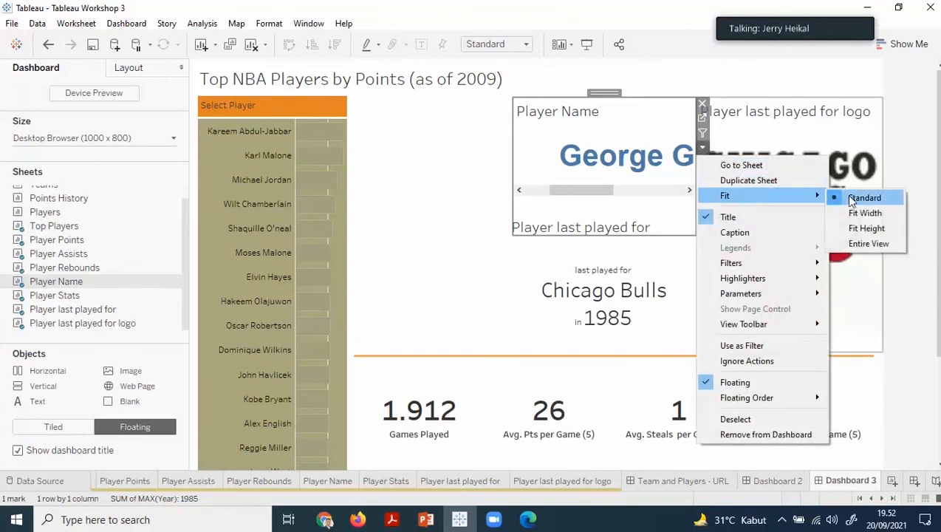
{"action": "left_click", "coordinate": [853, 242]}
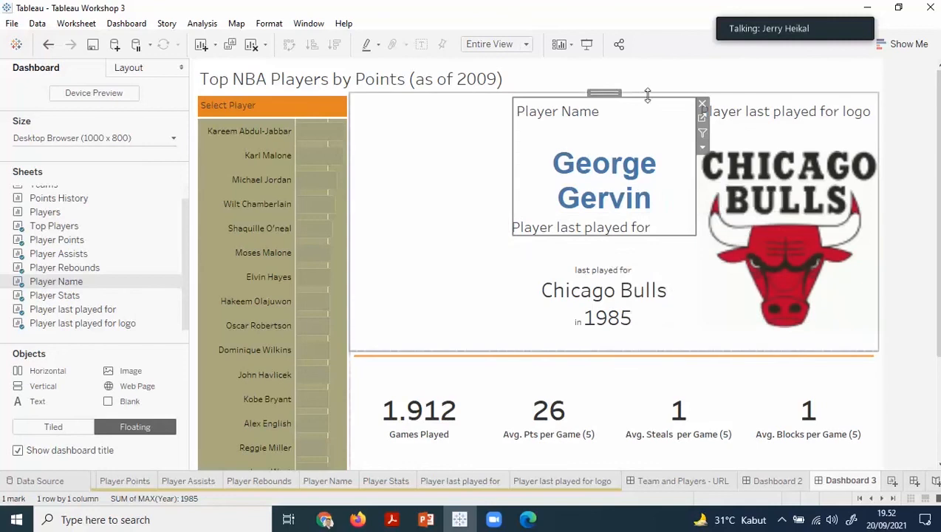
- Hide the titles of the Player last played for, Player Name and Player last played for logo sheets on the dashboard
{"action": "left_click", "coordinate": [694, 273]}
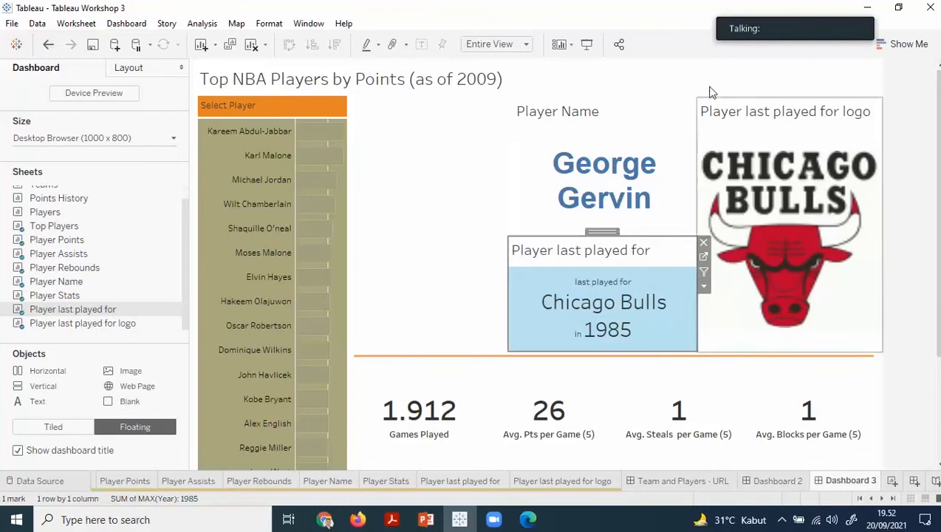
{"action": "left_click", "coordinate": [922, 166]}
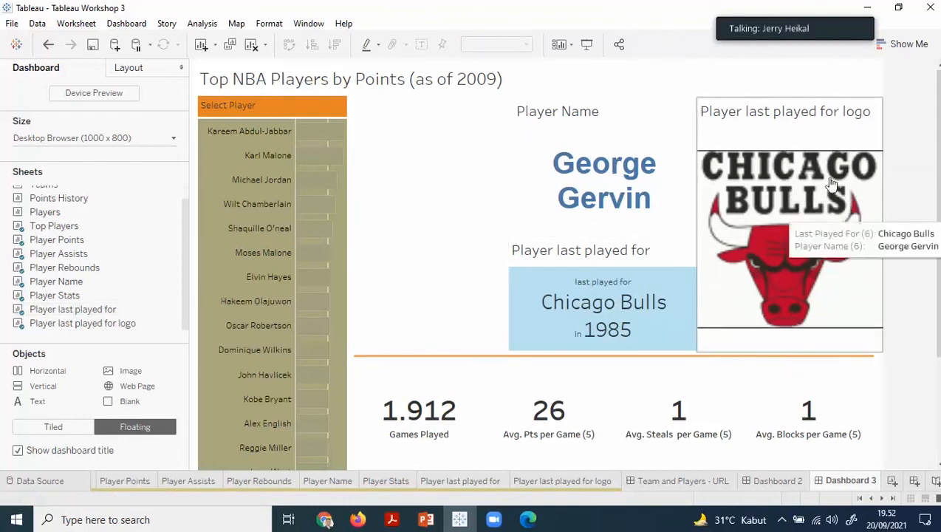
{"action": "left_click", "coordinate": [650, 258]}
{"action": "right_click", "coordinate": [650, 253]}
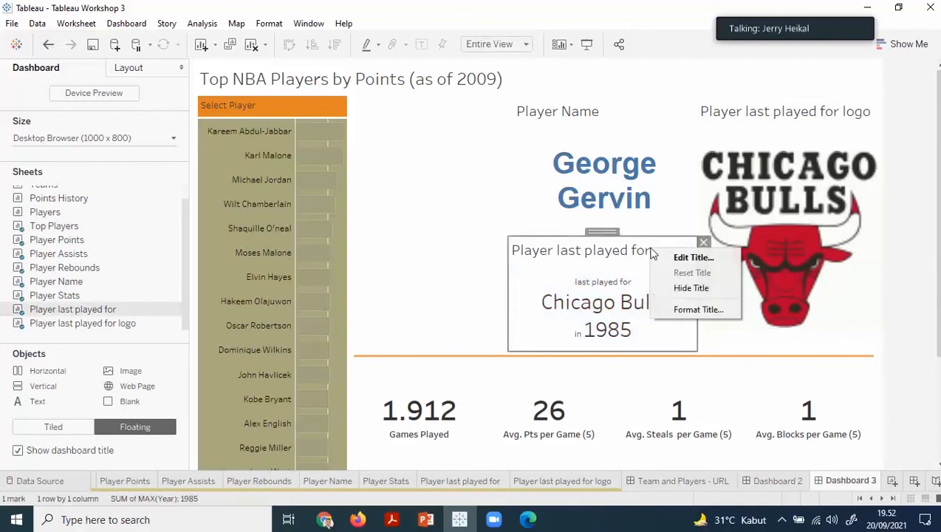
{"action": "left_click", "coordinate": [676, 287]}
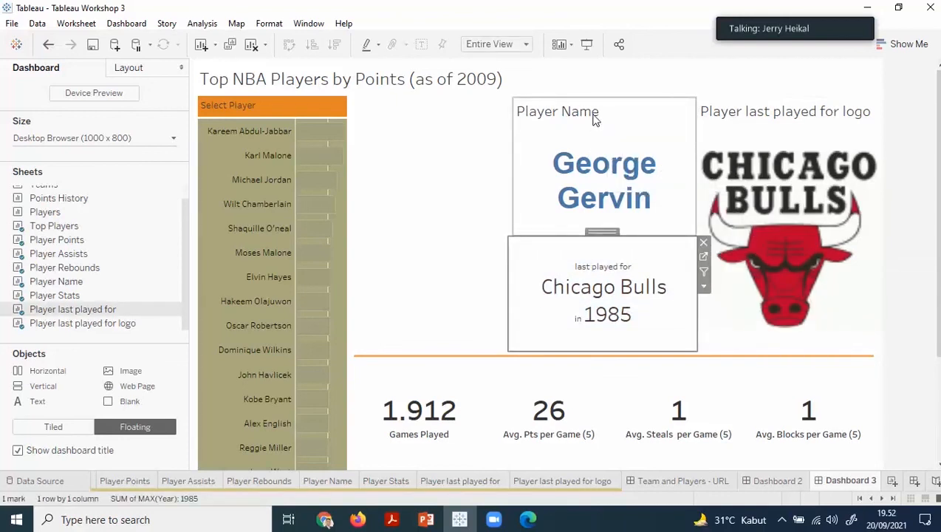
{"action": "right_click", "coordinate": [664, 117]}
{"action": "left_click", "coordinate": [691, 152]}
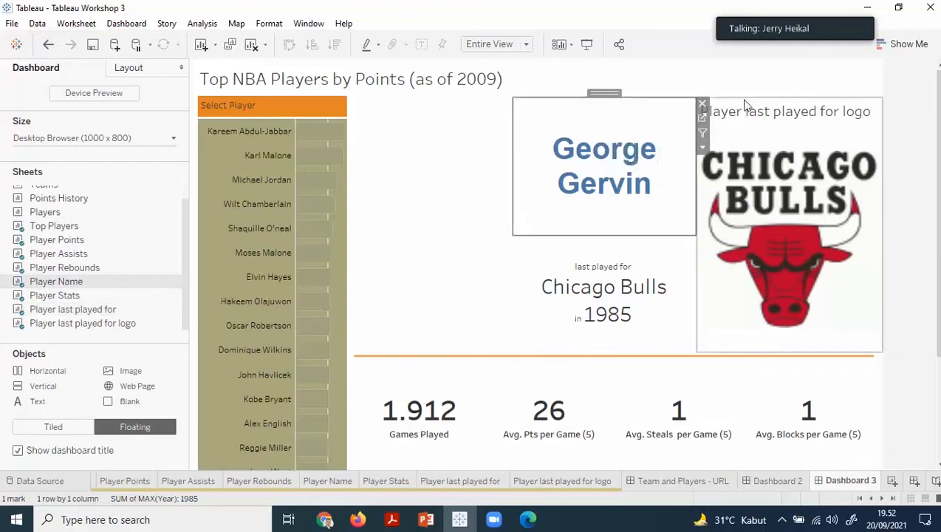
{"action": "right_click", "coordinate": [776, 112]}
{"action": "left_click", "coordinate": [804, 151]}
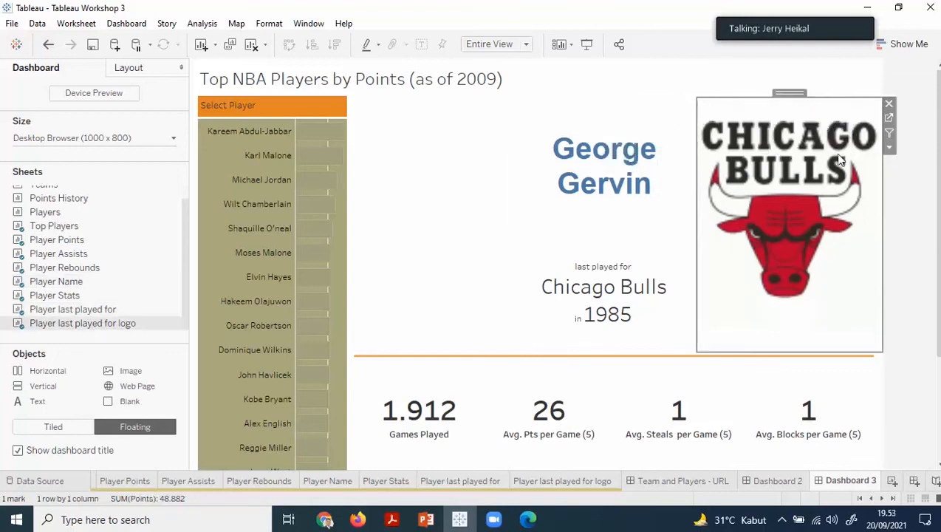
{"action": "left_click", "coordinate": [909, 237]}
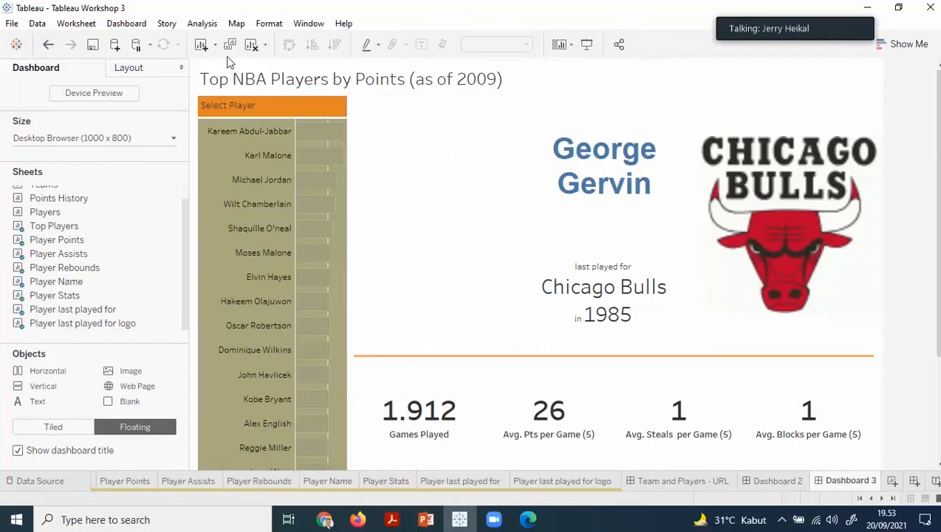
- Examine the source sheets, target sheets and run settings of the Filter1 dashboard action without changing them
{"action": "left_click", "coordinate": [132, 24]}
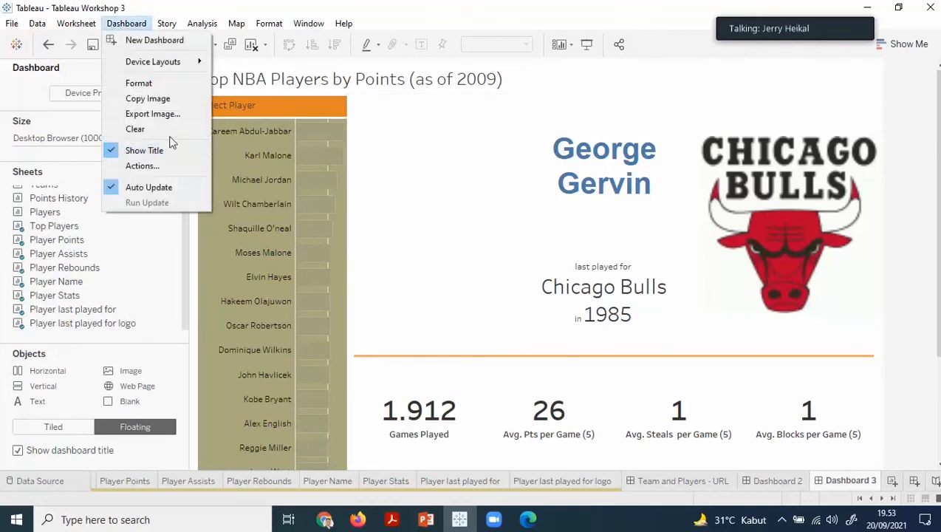
{"action": "left_click", "coordinate": [159, 165]}
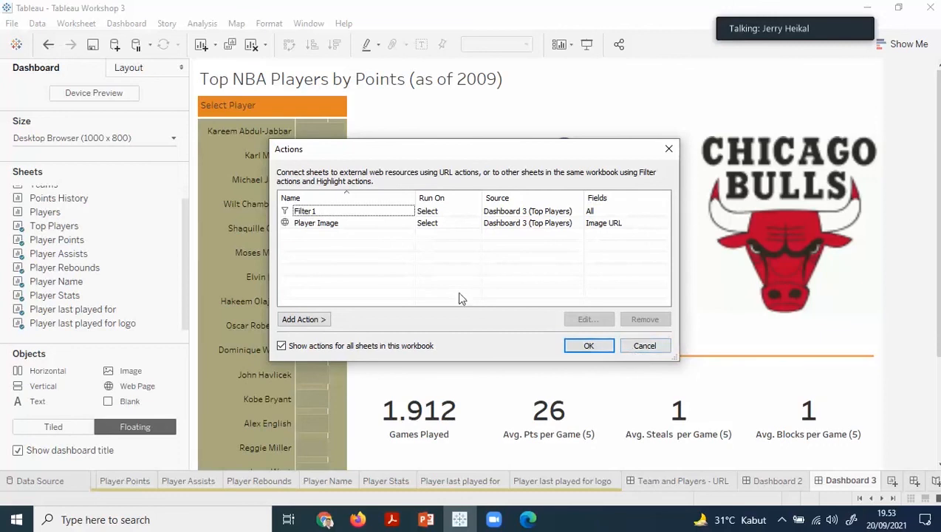
{"action": "left_click", "coordinate": [379, 214]}
{"action": "left_click", "coordinate": [600, 322]}
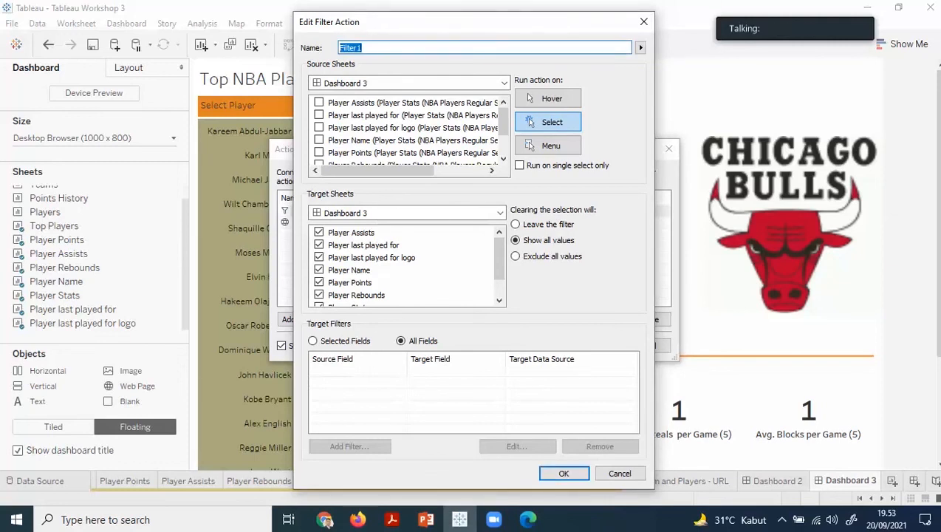
{"action": "left_click", "coordinate": [506, 151]}
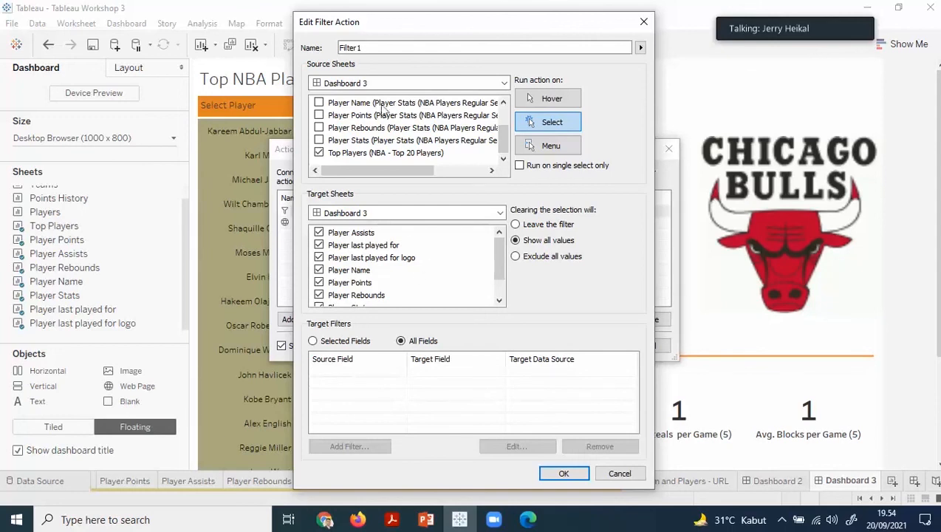
{"action": "left_click", "coordinate": [615, 476]}
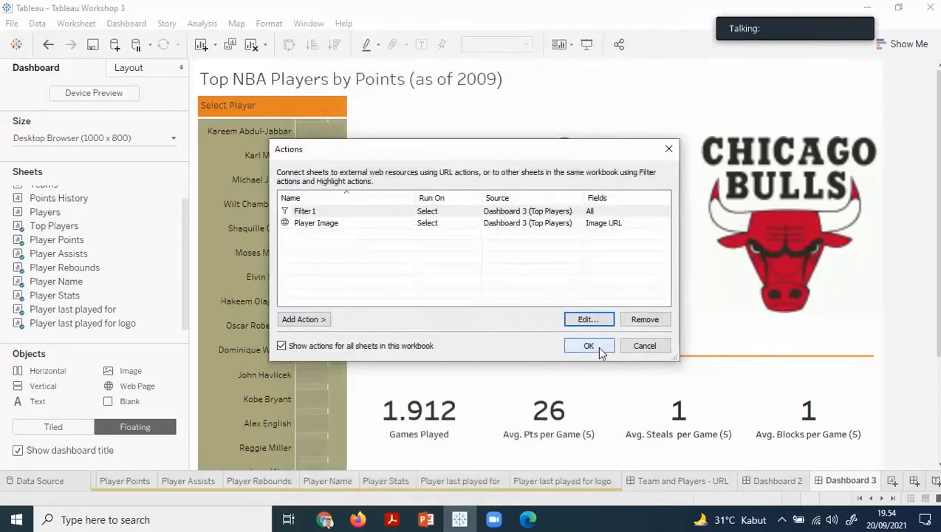
{"action": "left_click", "coordinate": [598, 349]}
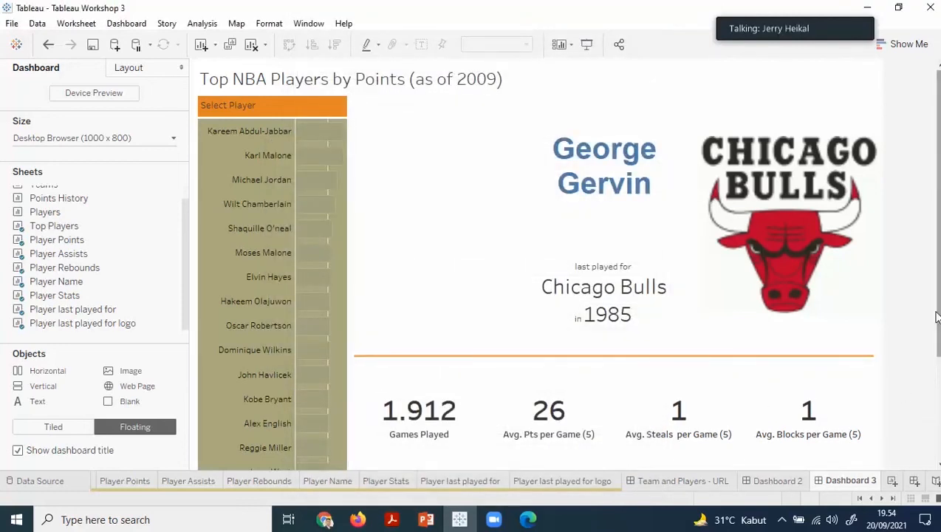
- Examine George Gervin's player stats and the Points, Assists and Rebounds charts, including the last data point of Rebounds
{"action": "scroll", "coordinate": [906, 369], "scroll_direction": "down", "scroll_amount": 3}
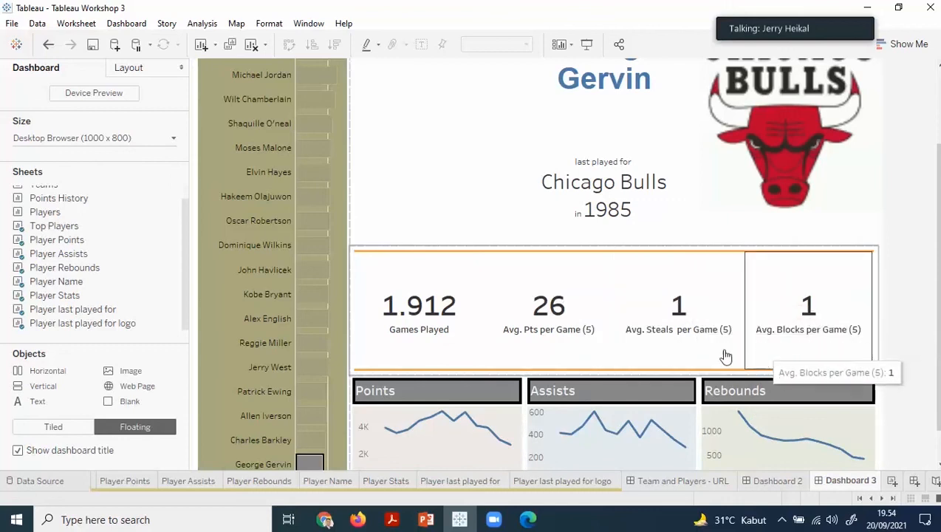
{"action": "scroll", "coordinate": [657, 433], "scroll_direction": "down", "scroll_amount": 2}
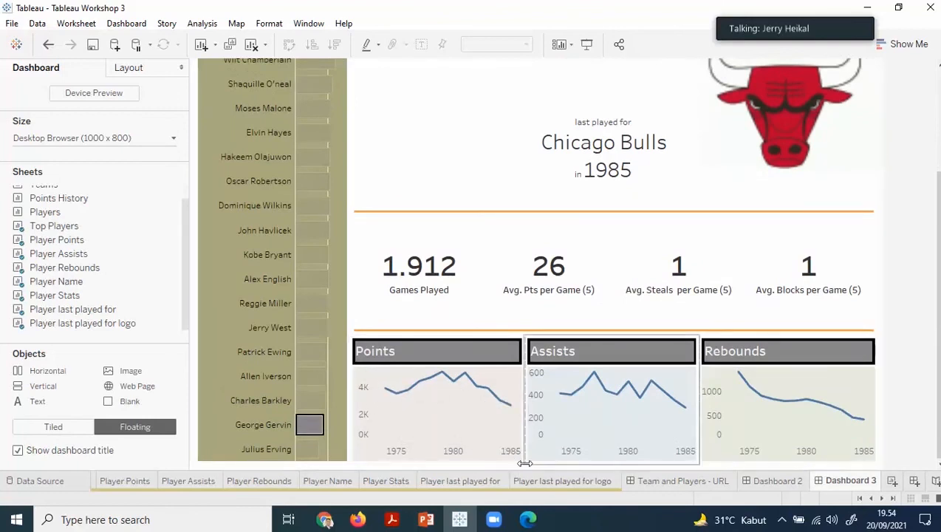
{"action": "mouse_move", "coordinate": [499, 415]}
{"action": "mouse_move", "coordinate": [683, 412]}
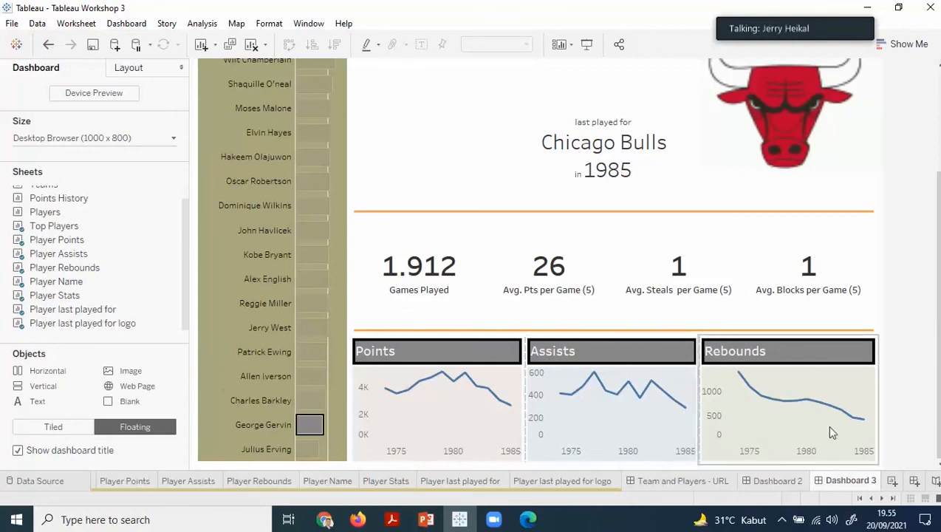
{"action": "mouse_move", "coordinate": [860, 422]}
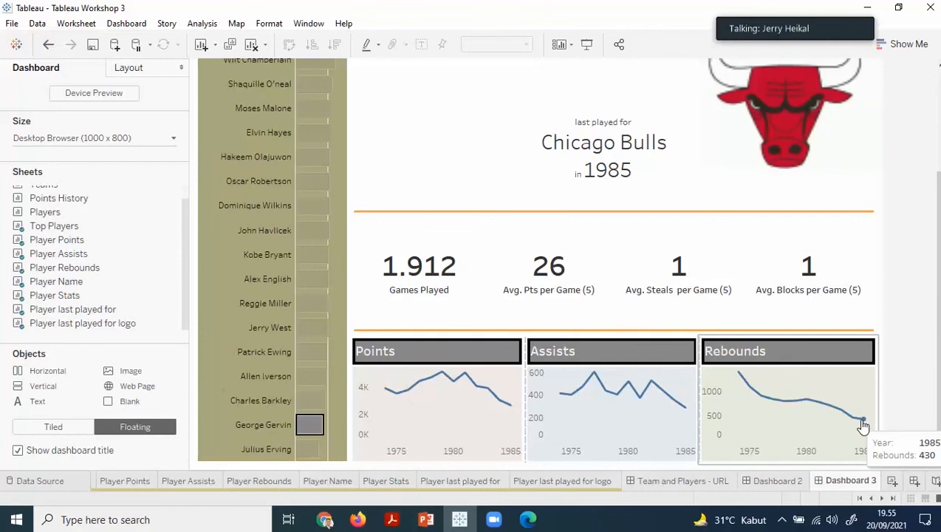
- Test the filter action by selecting Charles Barkley in the Top Players list and examine his name, team, stats and charts
{"action": "left_click", "coordinate": [314, 401]}
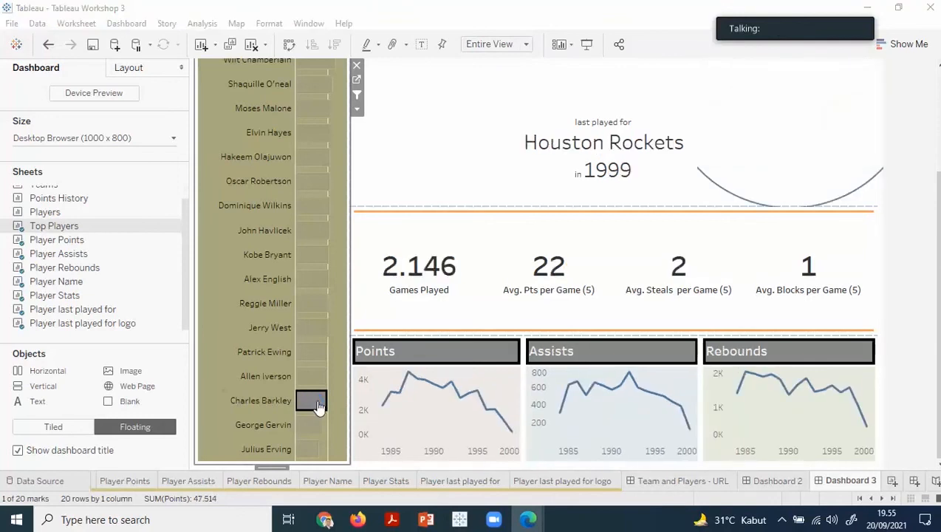
{"action": "scroll", "coordinate": [916, 265], "scroll_direction": "up", "scroll_amount": 2}
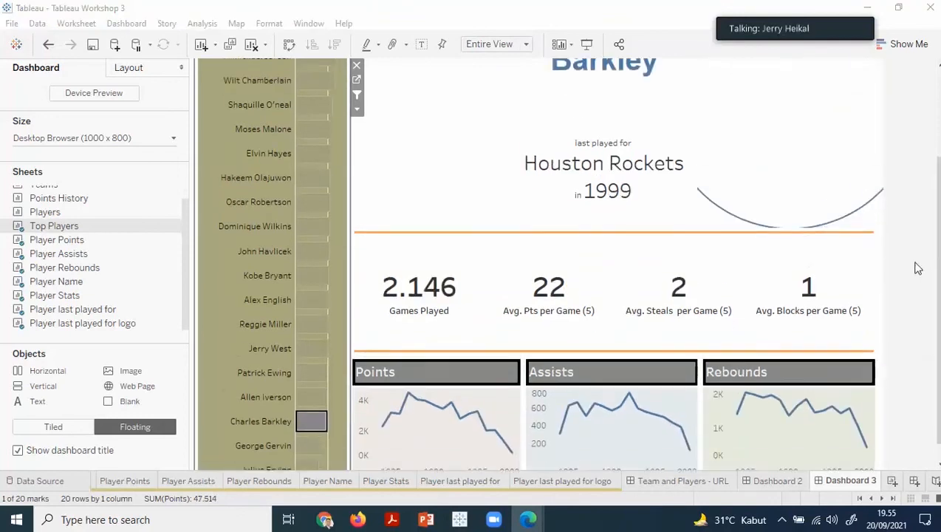
{"action": "scroll", "coordinate": [916, 265], "scroll_direction": "up", "scroll_amount": 2}
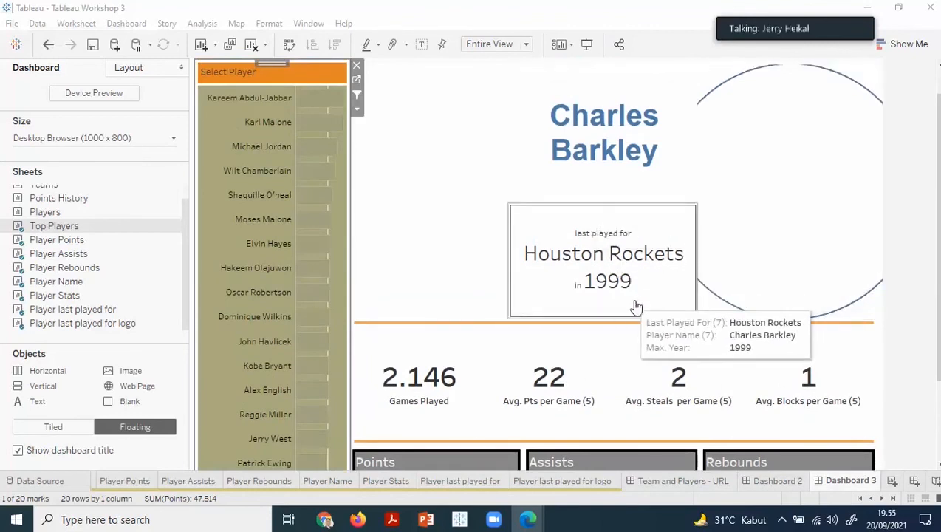
{"action": "scroll", "coordinate": [628, 309], "scroll_direction": "down", "scroll_amount": 1}
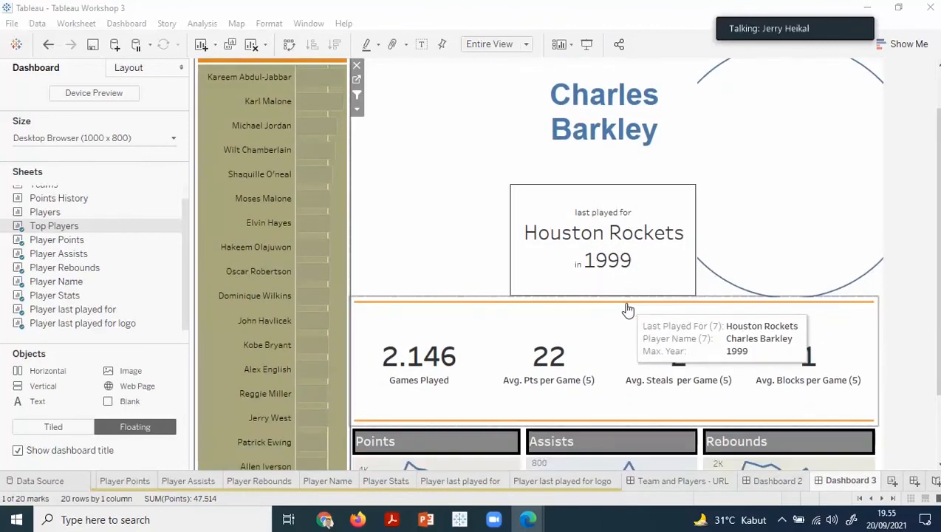
{"action": "scroll", "coordinate": [493, 332], "scroll_direction": "down", "scroll_amount": 1}
{"action": "scroll", "coordinate": [508, 356], "scroll_direction": "down", "scroll_amount": 1}
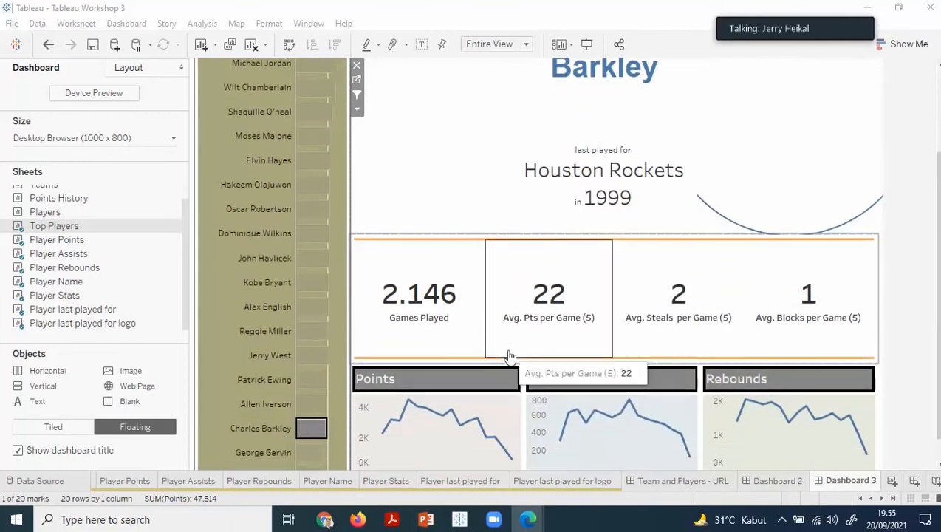
{"action": "scroll", "coordinate": [509, 356], "scroll_direction": "down", "scroll_amount": 1}
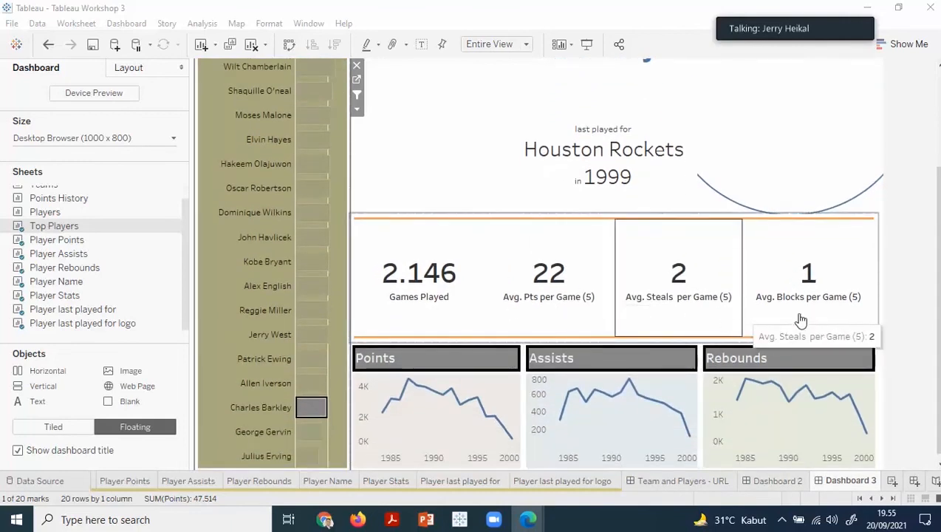
{"action": "scroll", "coordinate": [841, 378], "scroll_direction": "down", "scroll_amount": 1}
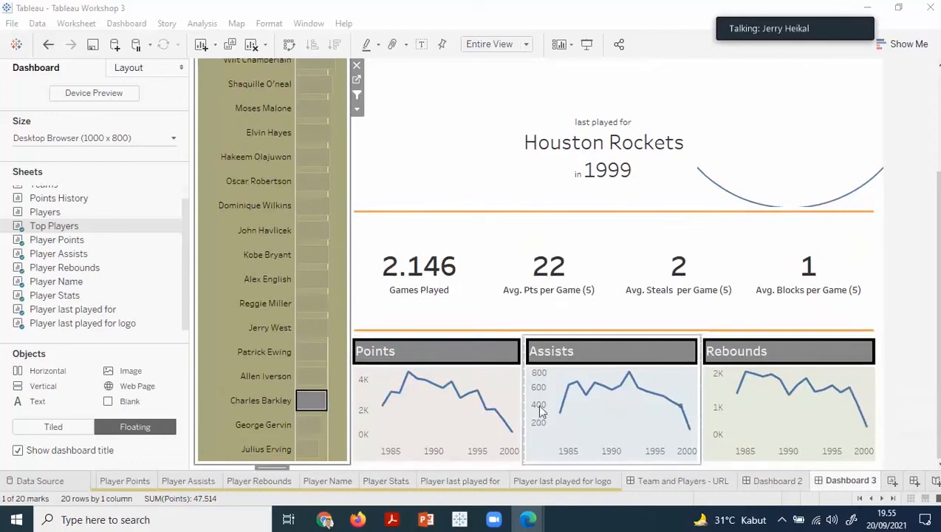
- Test the filter action with Allen Iverson in the Top Players list and examine his team logo, stats and charts
{"action": "left_click", "coordinate": [311, 378]}
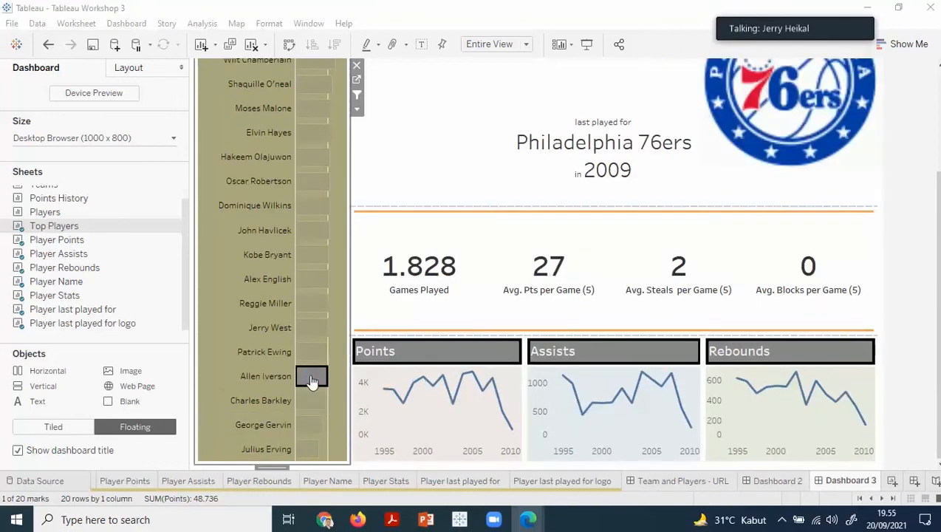
{"action": "scroll", "coordinate": [646, 252], "scroll_direction": "up", "scroll_amount": 3}
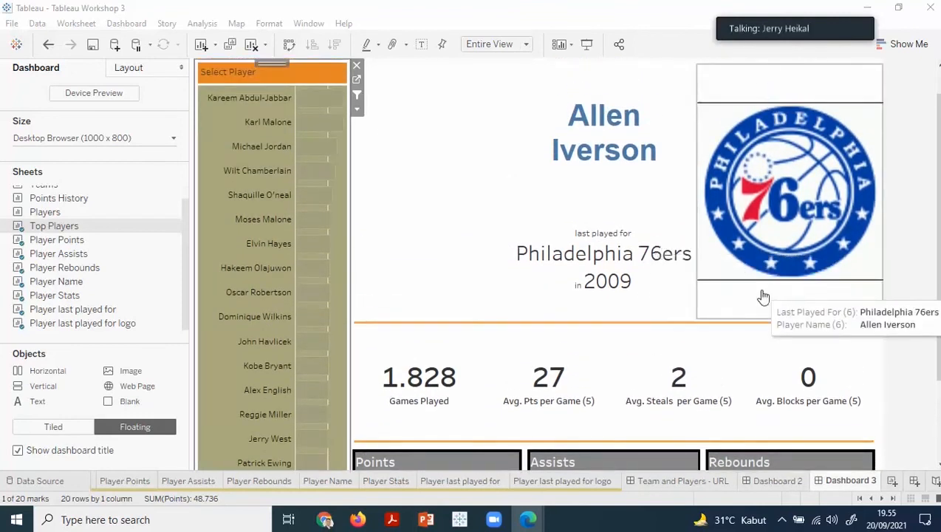
{"action": "scroll", "coordinate": [773, 367], "scroll_direction": "down", "scroll_amount": 3}
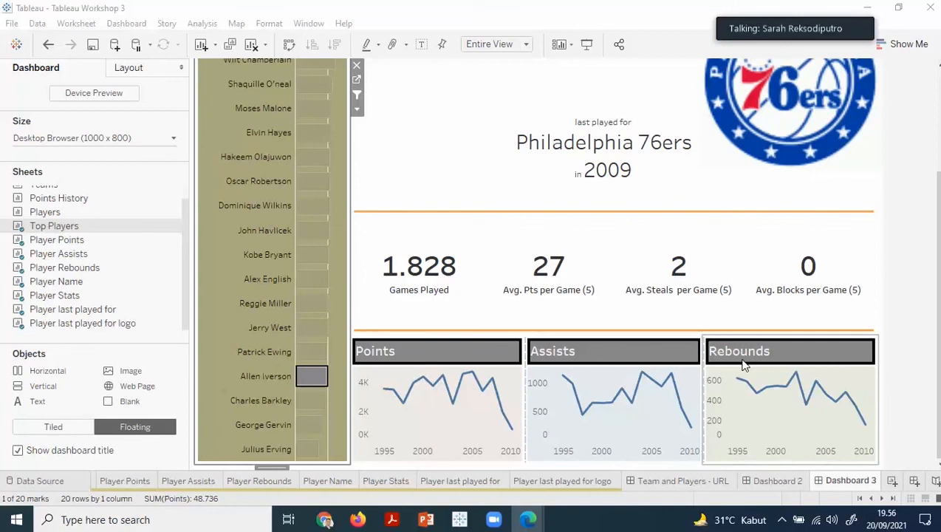
{"action": "scroll", "coordinate": [743, 361], "scroll_direction": "up", "scroll_amount": 3}
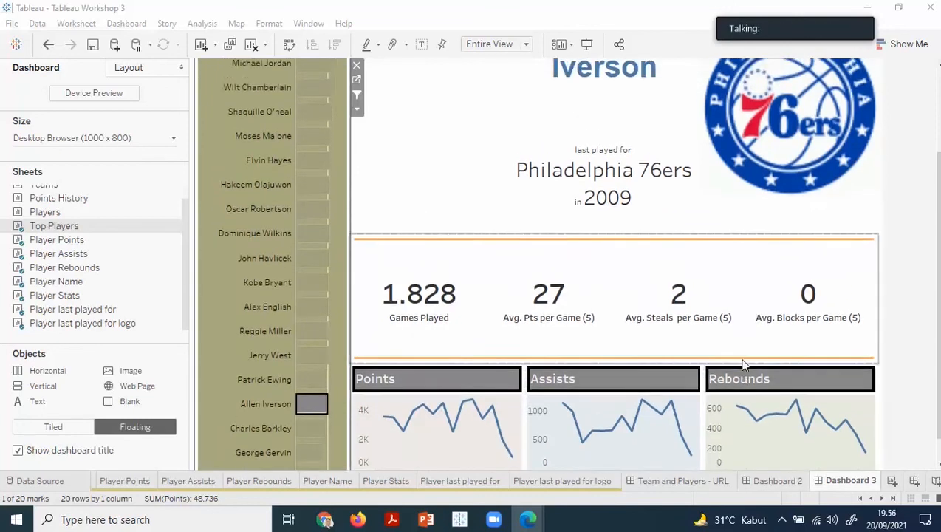
{"action": "scroll", "coordinate": [742, 359], "scroll_direction": "up", "scroll_amount": 1}
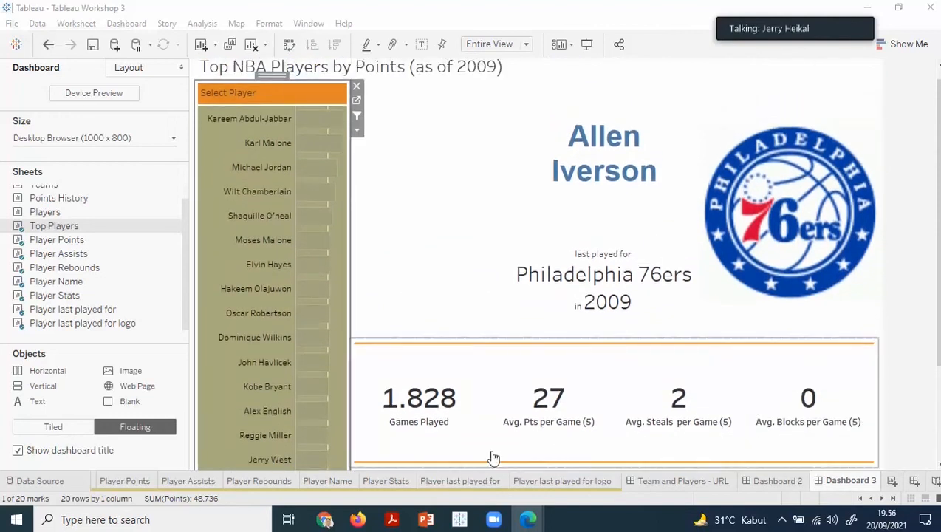
{"action": "left_click", "coordinate": [920, 123]}
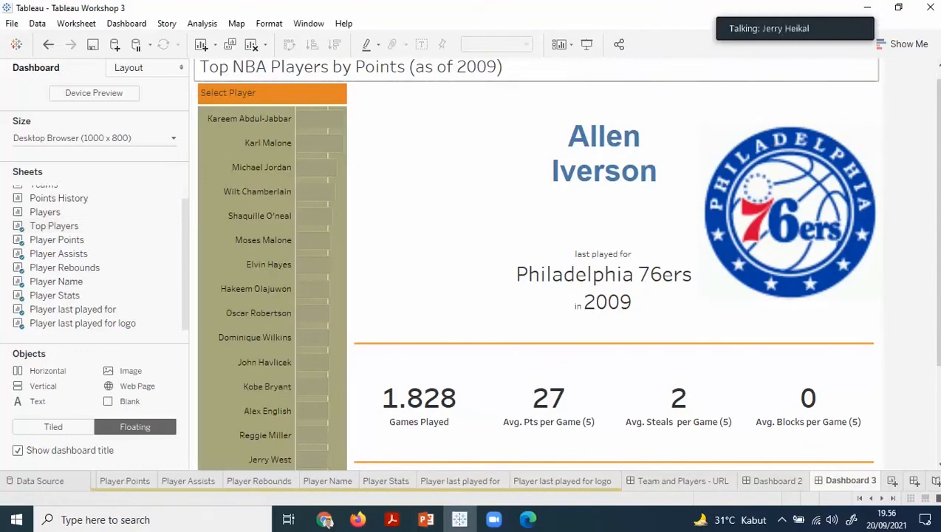
- Switch to the shared Team and Players - URL dashboard and float the Player last played for logo sheet above the Avg. Steals figure
{"action": "left_click", "coordinate": [531, 52]}
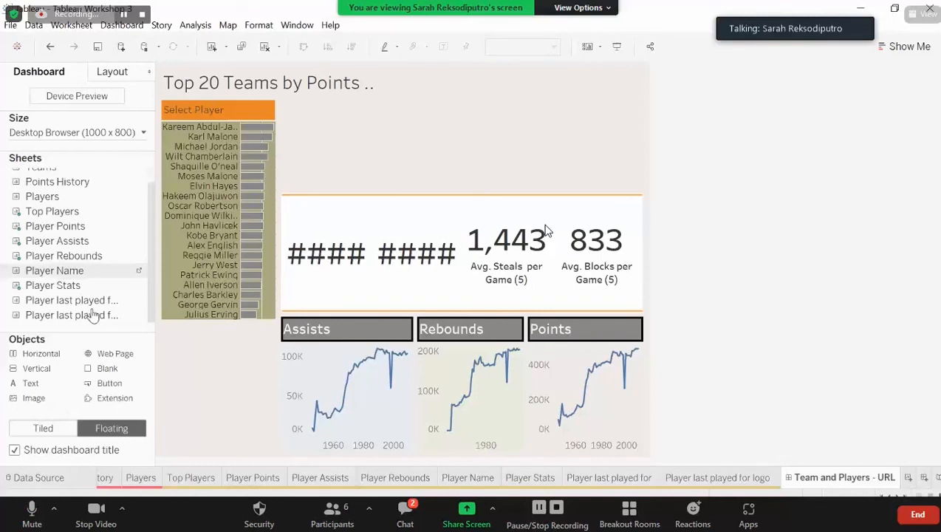
{"action": "left_click_drag", "start_coordinate": [92, 314], "coordinate": [468, 124]}
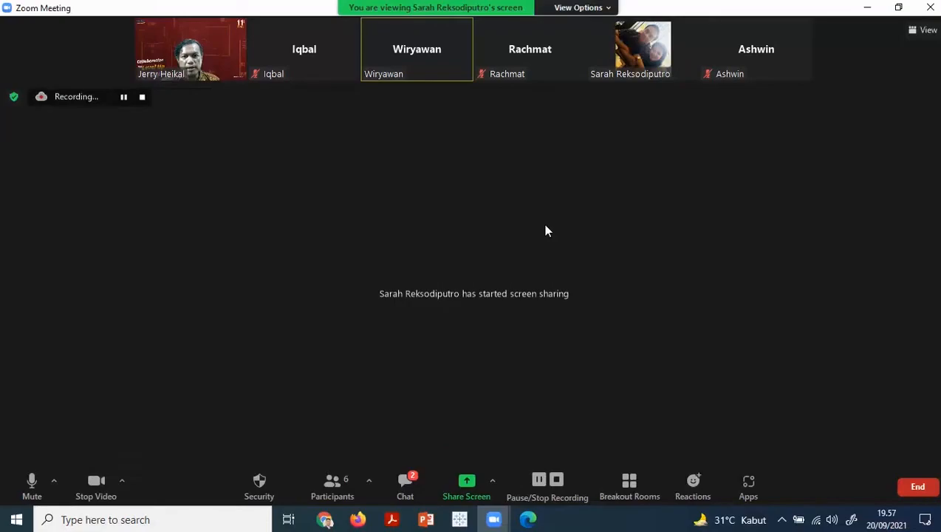
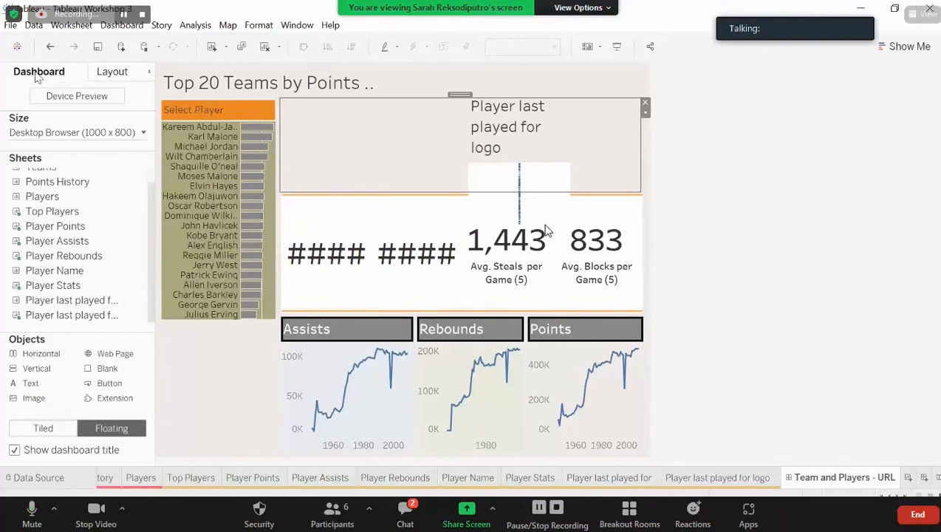
- Add a filter action to the Team and Players - URL dashboard with only Top Players as its source sheet
{"action": "left_click", "coordinate": [118, 25]}
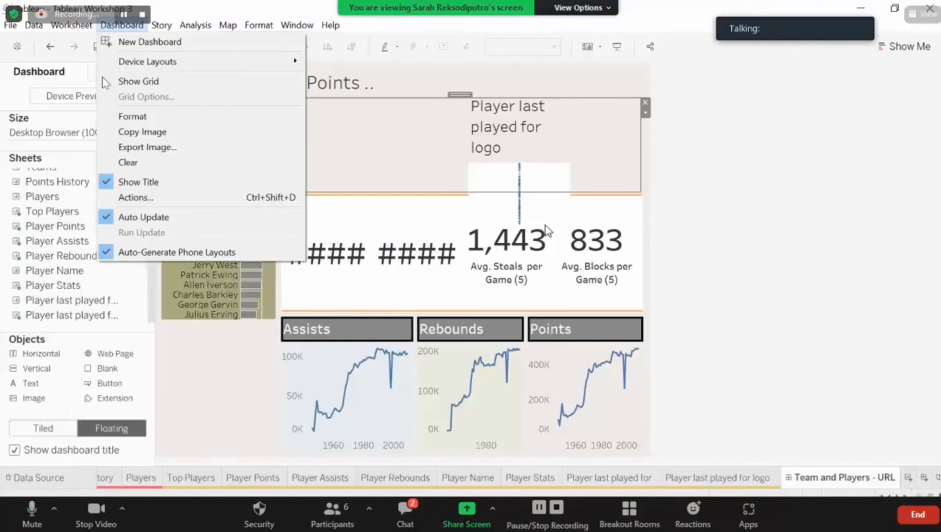
{"action": "left_click", "coordinate": [136, 196]}
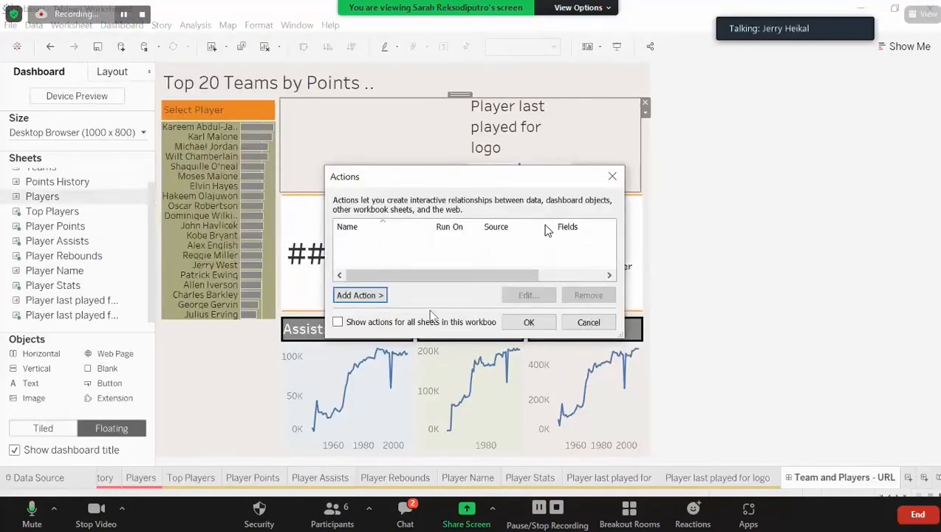
{"action": "left_click", "coordinate": [348, 297]}
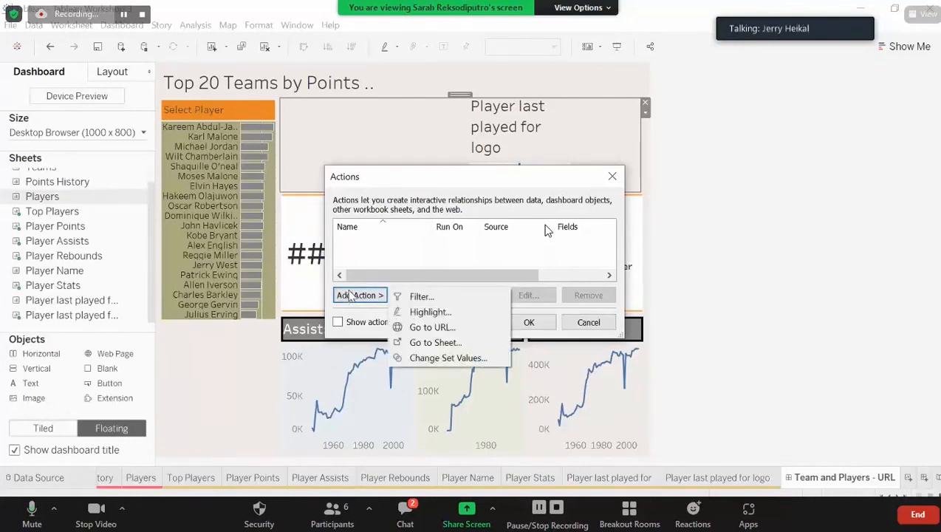
{"action": "left_click", "coordinate": [431, 297]}
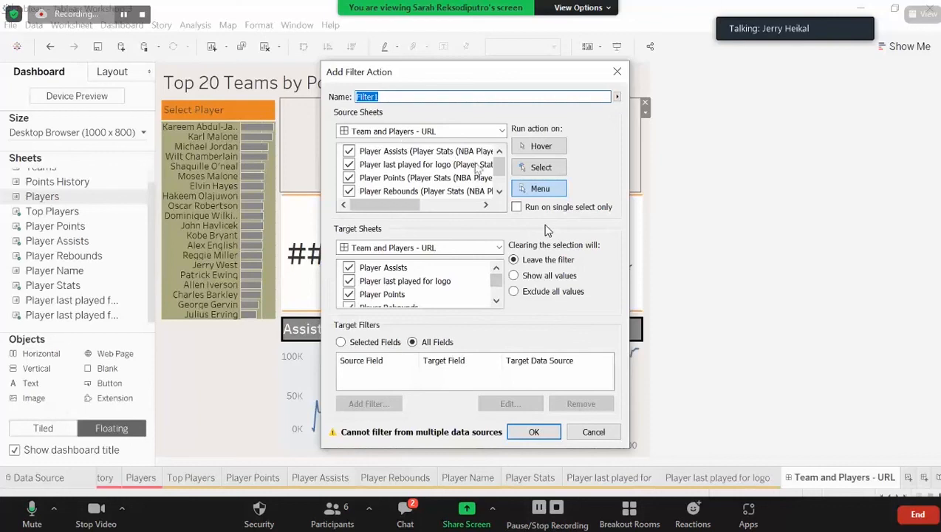
{"action": "mouse_move", "coordinate": [499, 167]}
{"action": "left_mouse_down"}
{"action": "mouse_move", "coordinate": [500, 179]}
{"action": "mouse_move", "coordinate": [499, 164]}
{"action": "left_mouse_up"}
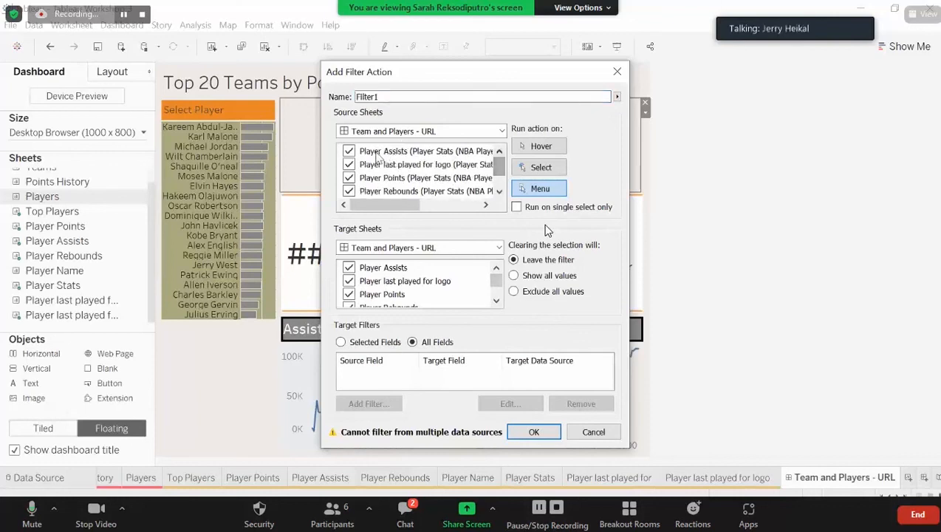
{"action": "left_click", "coordinate": [348, 151]}
{"action": "left_click", "coordinate": [349, 164]}
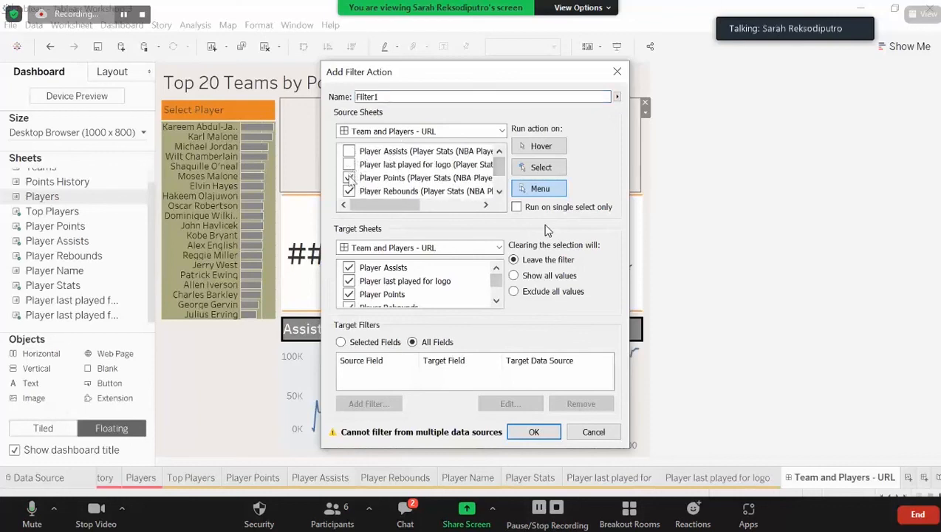
{"action": "left_click", "coordinate": [348, 178]}
{"action": "scroll", "coordinate": [399, 177], "scroll_direction": "down", "scroll_amount": 2}
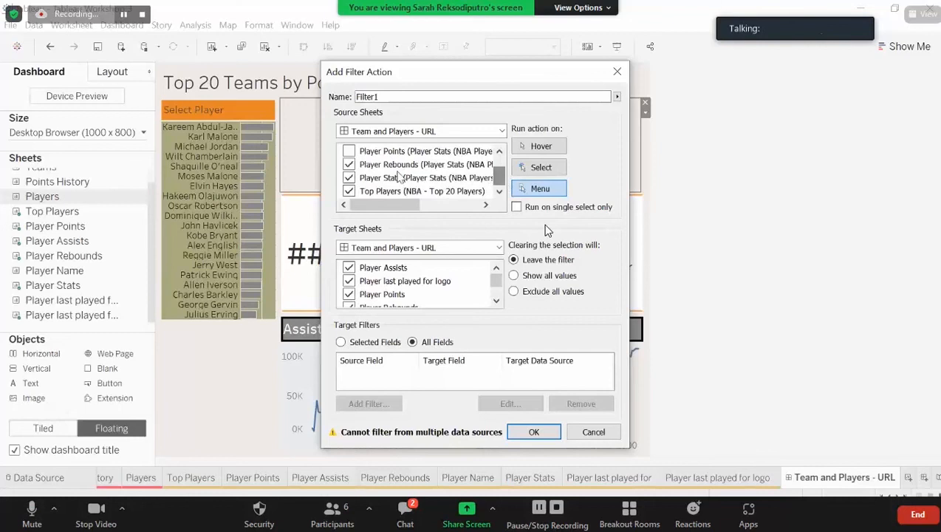
{"action": "left_click", "coordinate": [348, 178]}
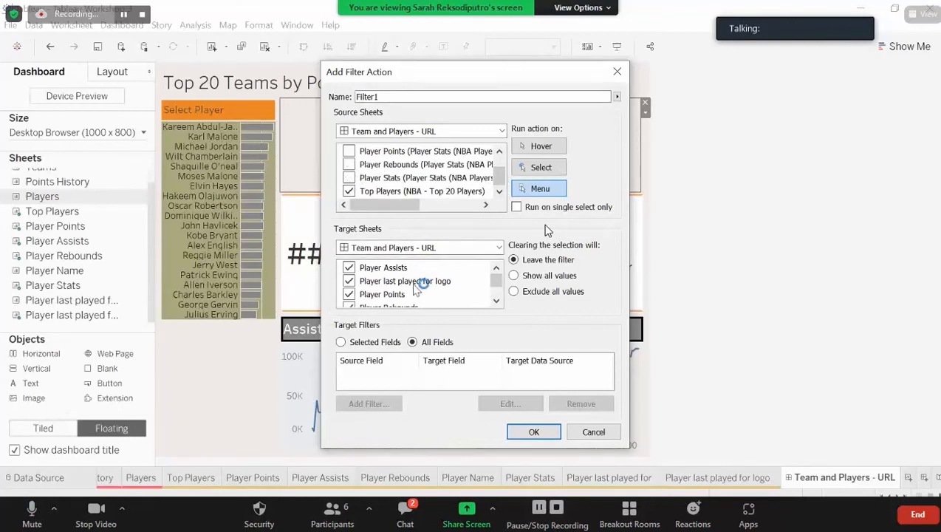
- Make the filter action run on select and show all values when the selection is cleared, and test it on George Gervin
{"action": "left_click", "coordinate": [561, 169]}
{"action": "left_click", "coordinate": [513, 275]}
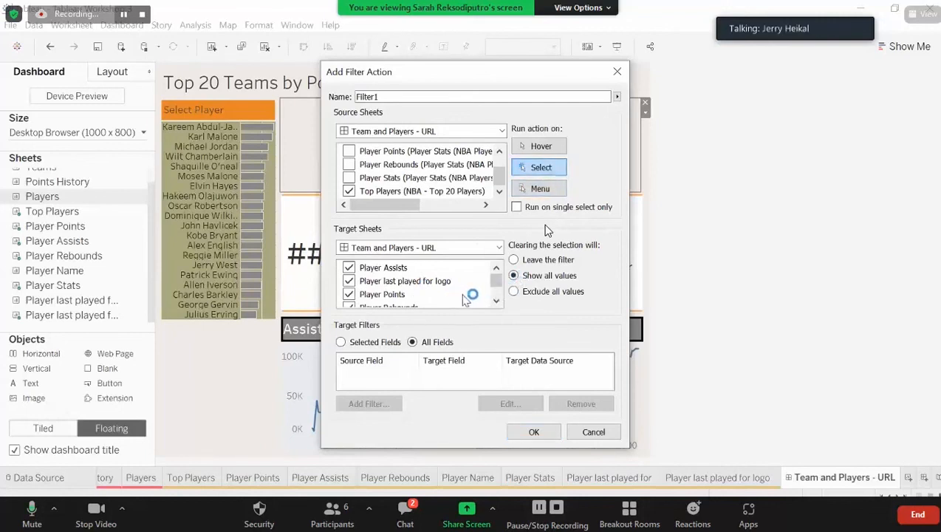
{"action": "scroll", "coordinate": [498, 294], "scroll_direction": "down", "scroll_amount": 2}
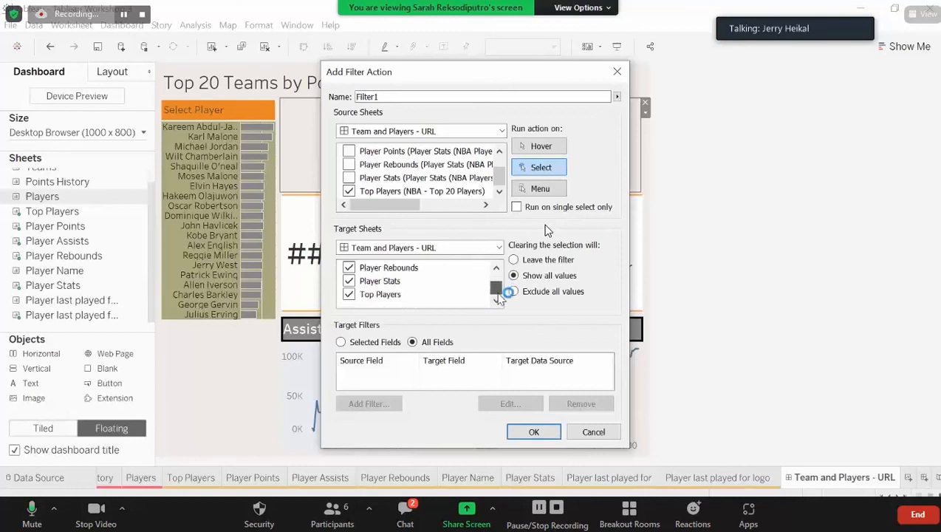
{"action": "scroll", "coordinate": [499, 288], "scroll_direction": "up", "scroll_amount": 1}
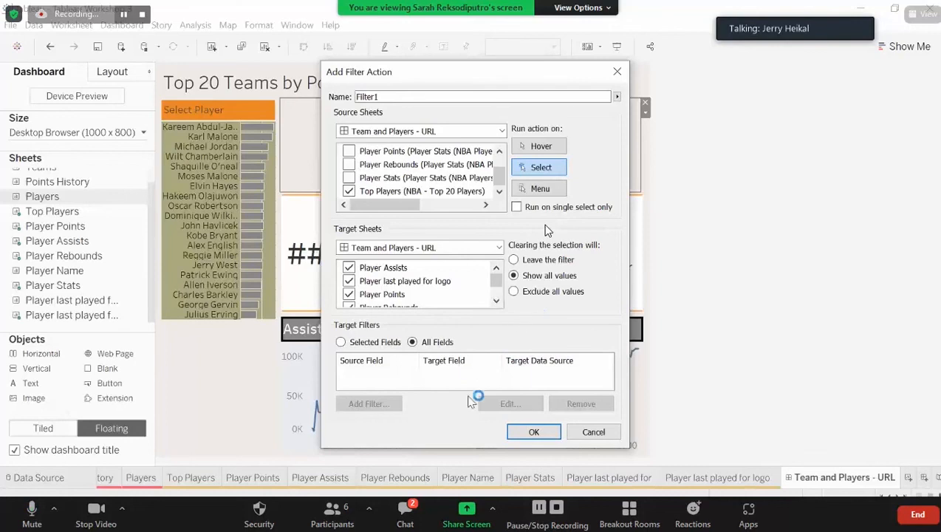
{"action": "left_click", "coordinate": [536, 432]}
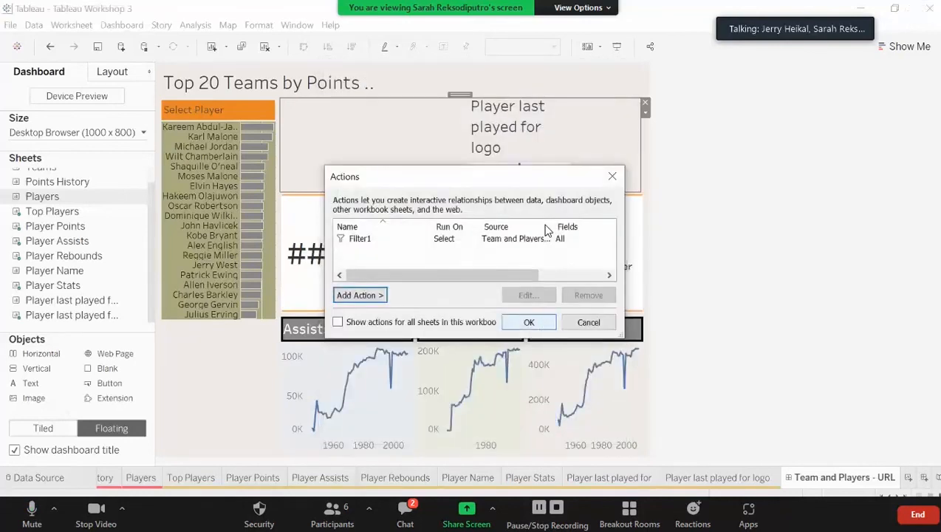
{"action": "left_click", "coordinate": [537, 326]}
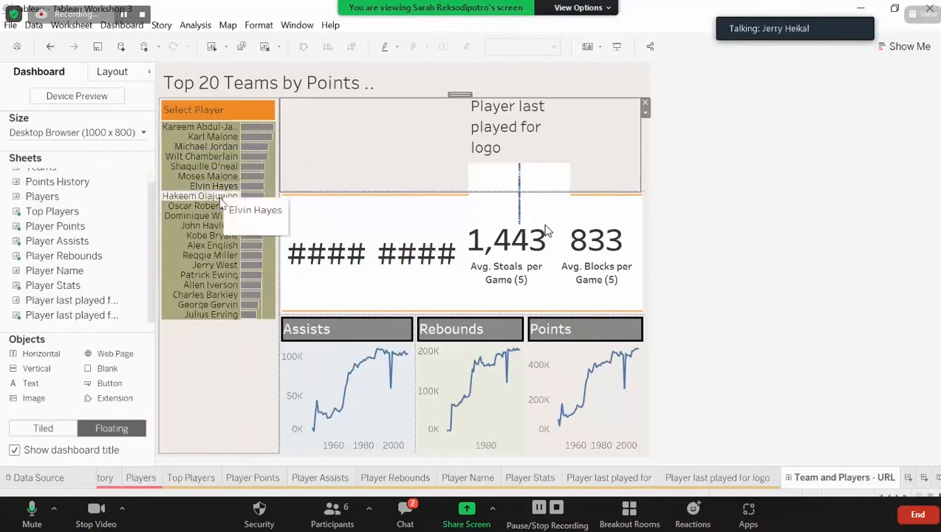
{"action": "left_click", "coordinate": [211, 307]}
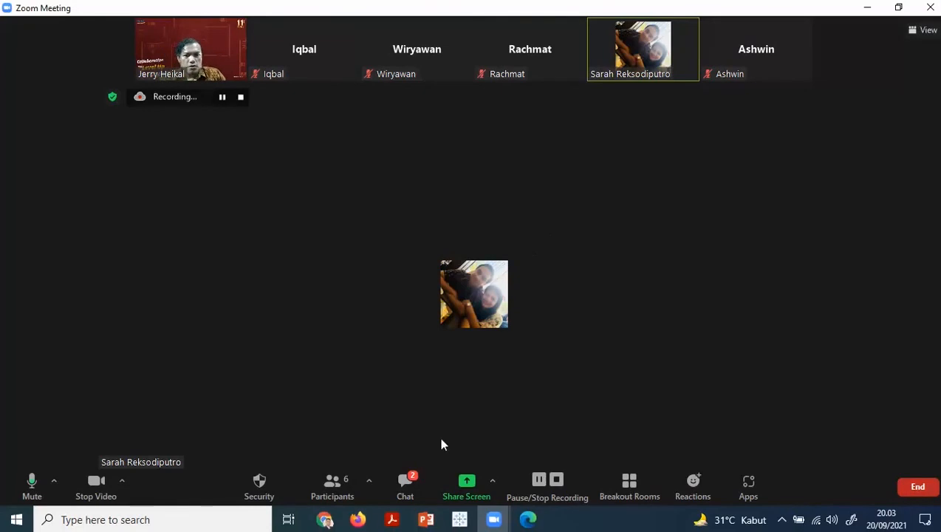
- Open Zoom's screen-sharing choices and, back in Tableau, examine the Player Points, Player Assists and Player Rebounds worksheets
{"action": "left_click", "coordinate": [467, 483]}
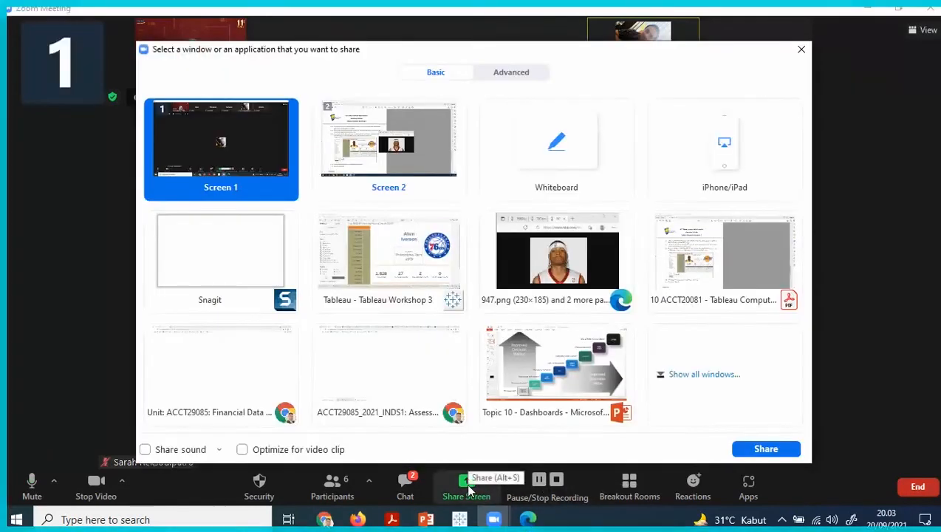
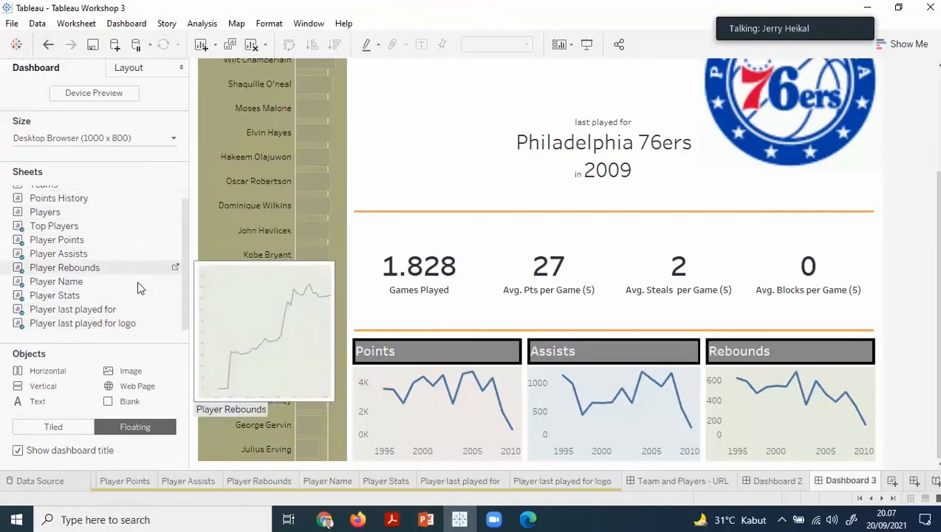
{"action": "left_click", "coordinate": [132, 488]}
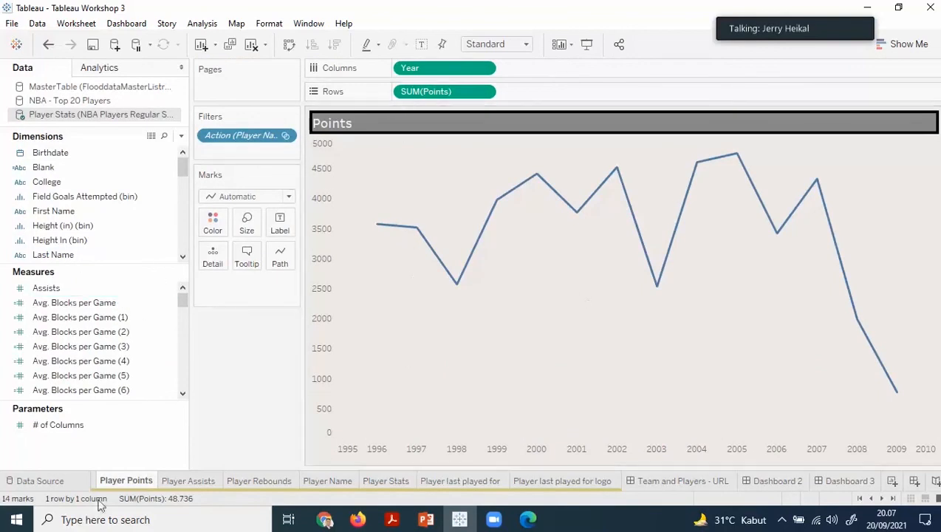
{"action": "left_click", "coordinate": [186, 482]}
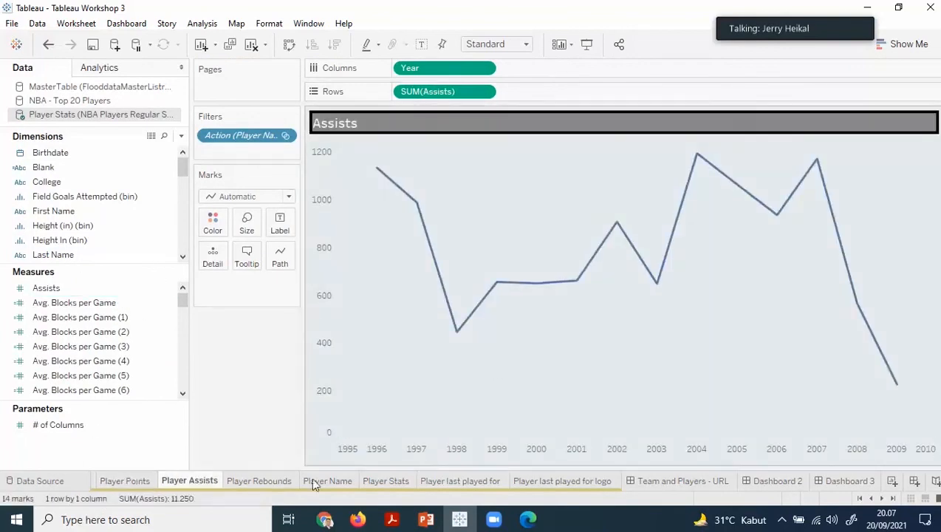
{"action": "left_click", "coordinate": [270, 484]}
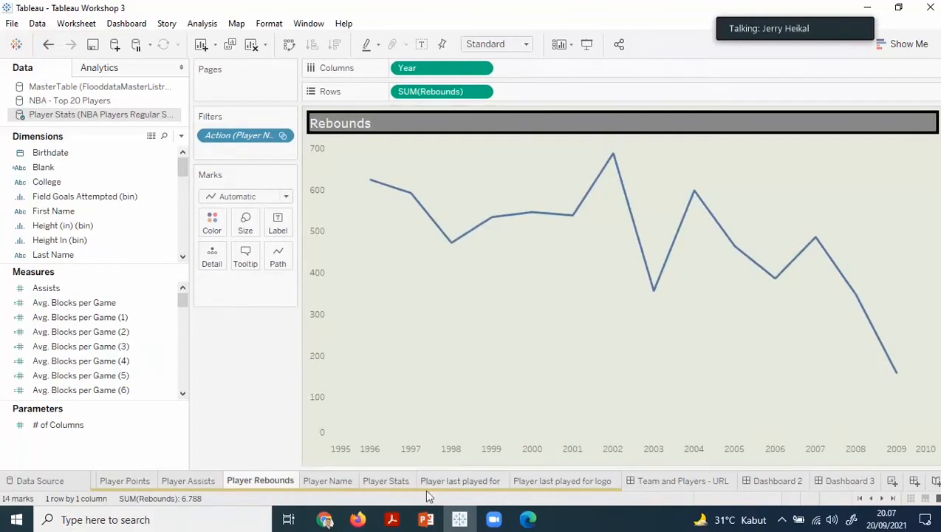
- Examine all columns of the Player Stats data source, from Player ID through the calculated fields to the bins
{"action": "left_click", "coordinate": [39, 481]}
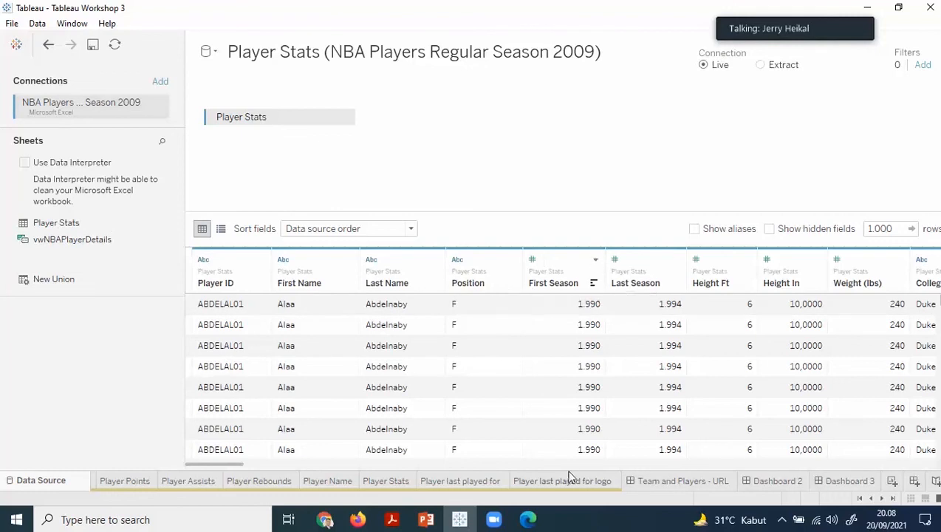
{"action": "scroll", "coordinate": [565, 466], "scroll_direction": "right", "scroll_amount": 3}
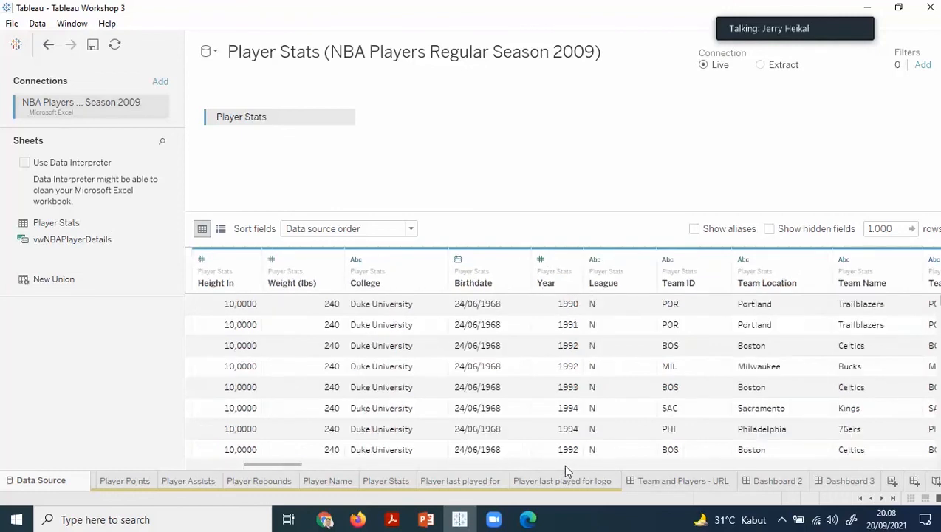
{"action": "scroll", "coordinate": [565, 467], "scroll_direction": "right", "scroll_amount": 3}
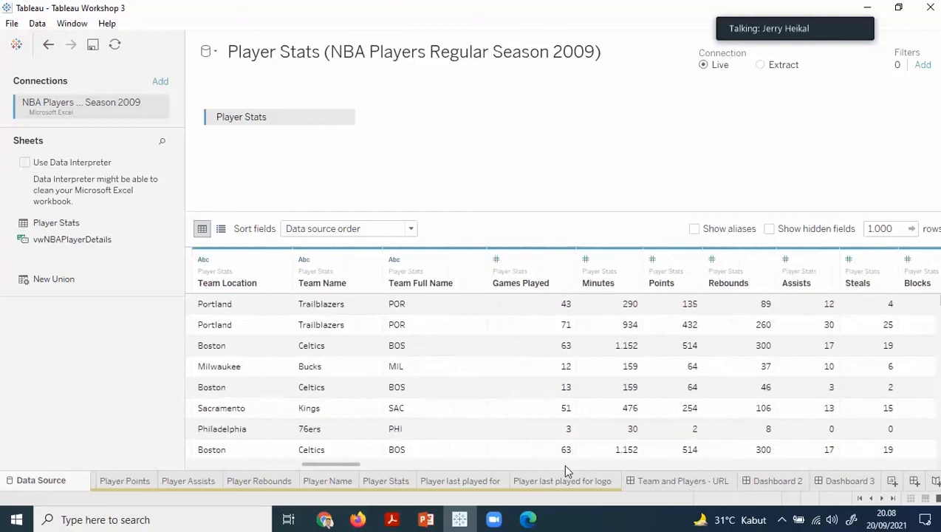
{"action": "scroll", "coordinate": [565, 468], "scroll_direction": "right", "scroll_amount": 3}
{"action": "scroll", "coordinate": [561, 463], "scroll_direction": "right", "scroll_amount": 3}
{"action": "scroll", "coordinate": [562, 463], "scroll_direction": "right", "scroll_amount": 3}
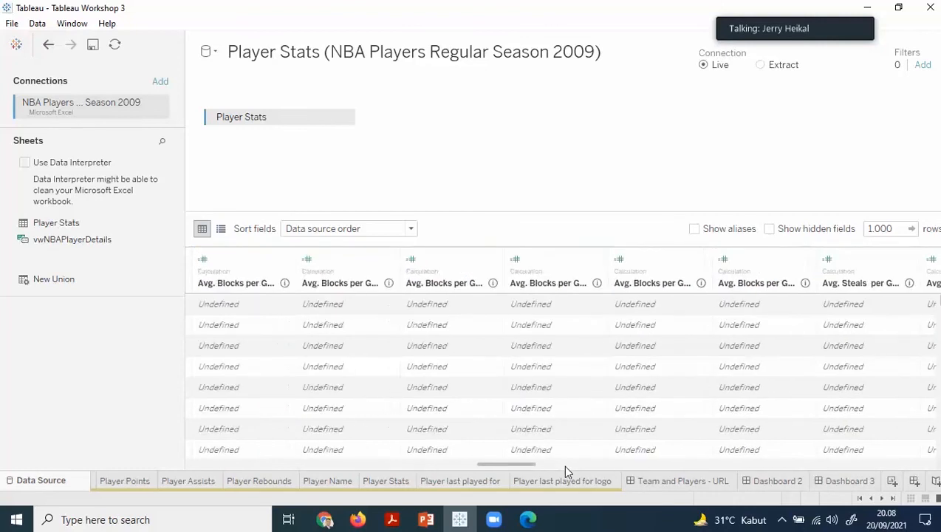
{"action": "scroll", "coordinate": [579, 466], "scroll_direction": "right", "scroll_amount": 3}
{"action": "scroll", "coordinate": [620, 466], "scroll_direction": "right", "scroll_amount": 3}
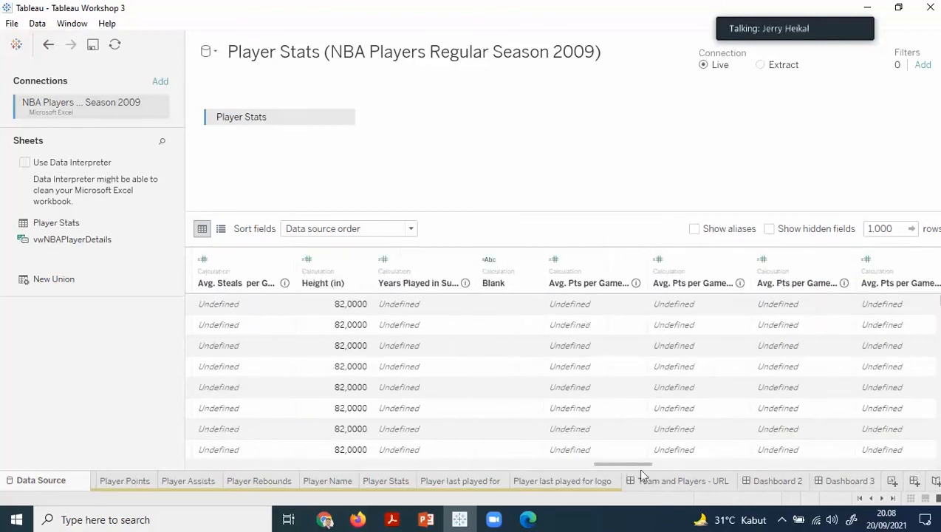
{"action": "scroll", "coordinate": [686, 462], "scroll_direction": "right", "scroll_amount": 3}
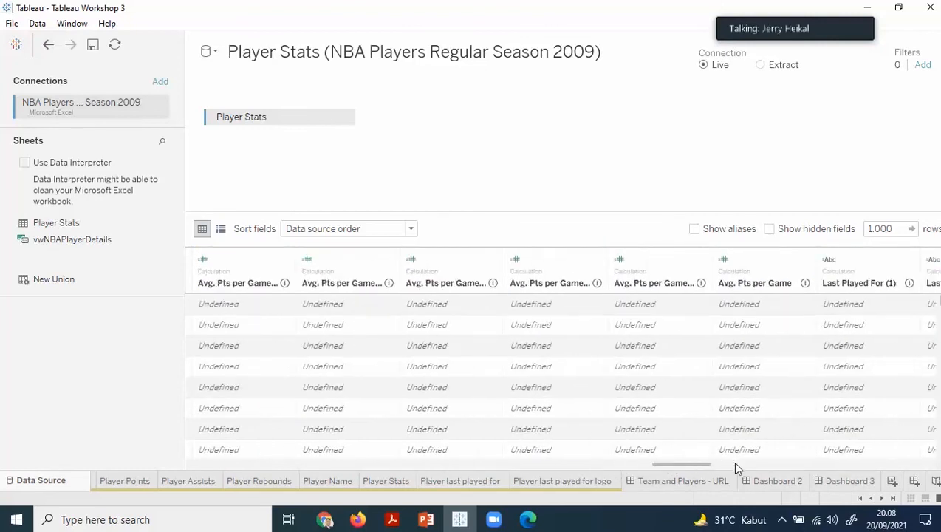
{"action": "scroll", "coordinate": [731, 460], "scroll_direction": "right", "scroll_amount": 3}
{"action": "scroll", "coordinate": [787, 470], "scroll_direction": "right", "scroll_amount": 3}
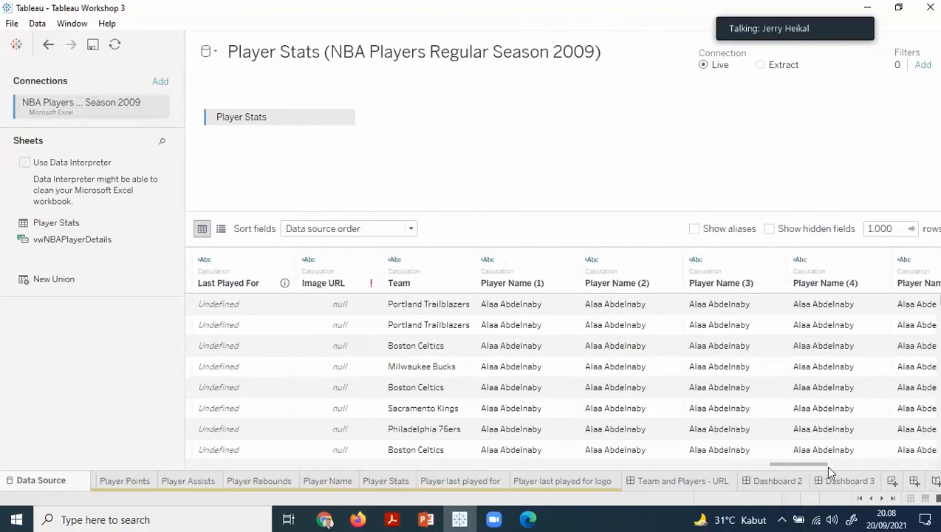
{"action": "scroll", "coordinate": [853, 467], "scroll_direction": "right", "scroll_amount": 6}
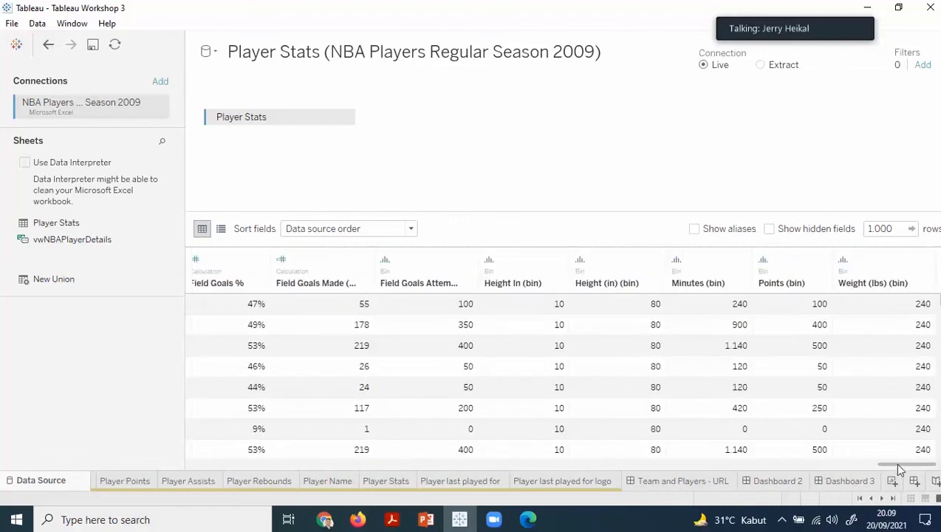
{"action": "left_click_drag", "start_coordinate": [898, 465], "coordinate": [206, 463]}
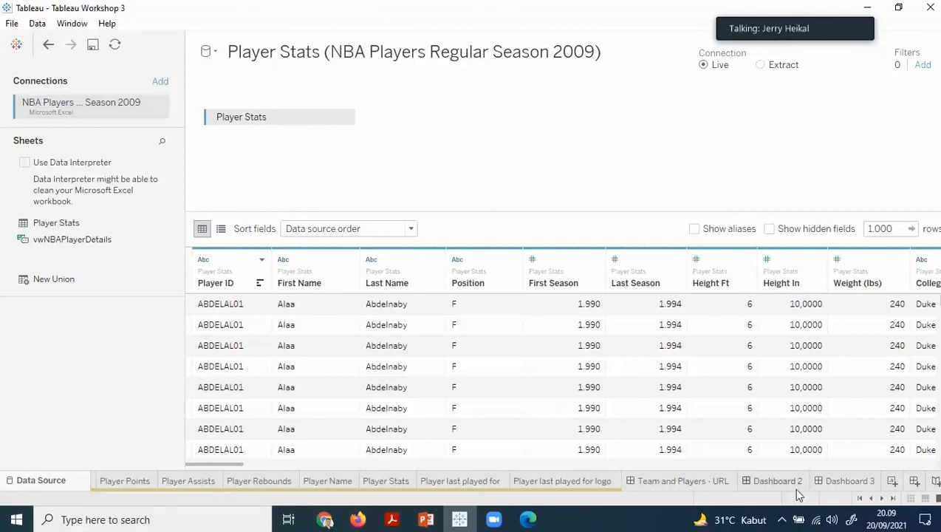
- Return to Dashboard 3, check the workbook's save and export options, and examine Allen Iverson's name, team logo and stats
{"action": "left_click", "coordinate": [827, 484]}
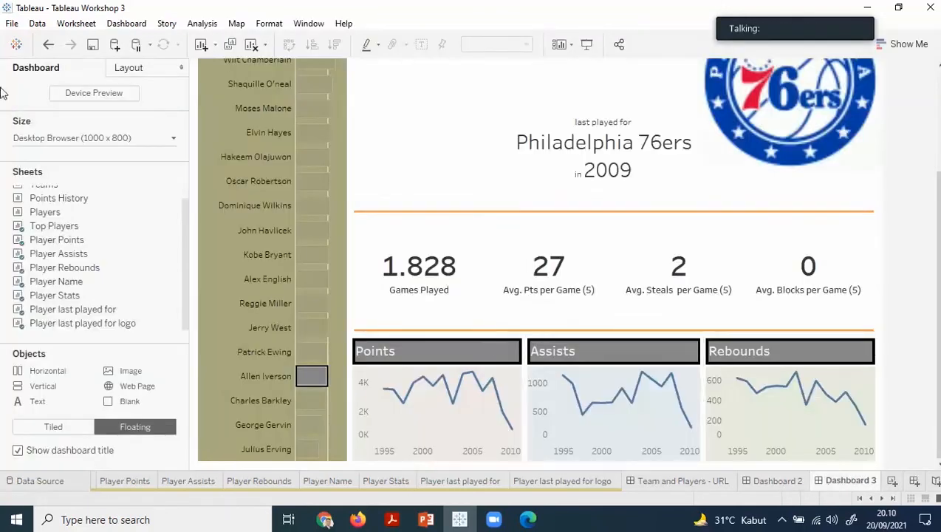
{"action": "left_click", "coordinate": [12, 23]}
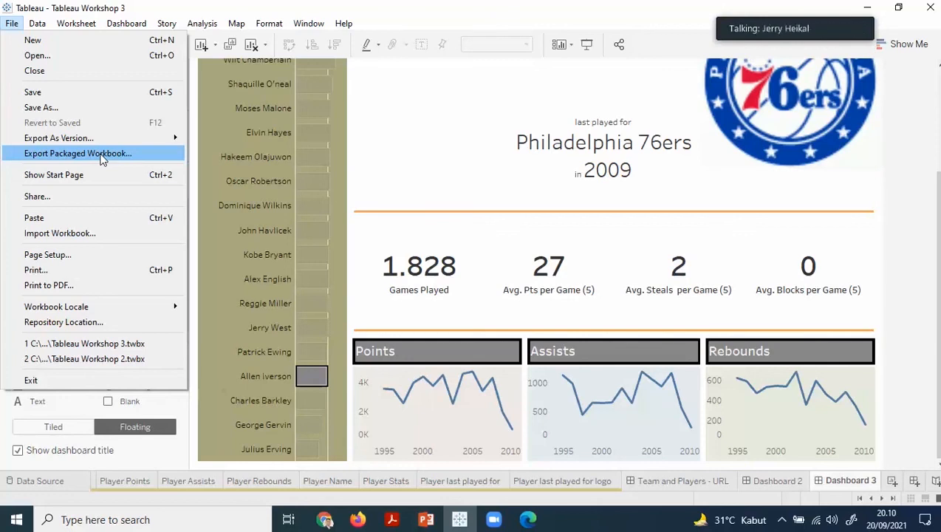
{"action": "left_click", "coordinate": [396, 15]}
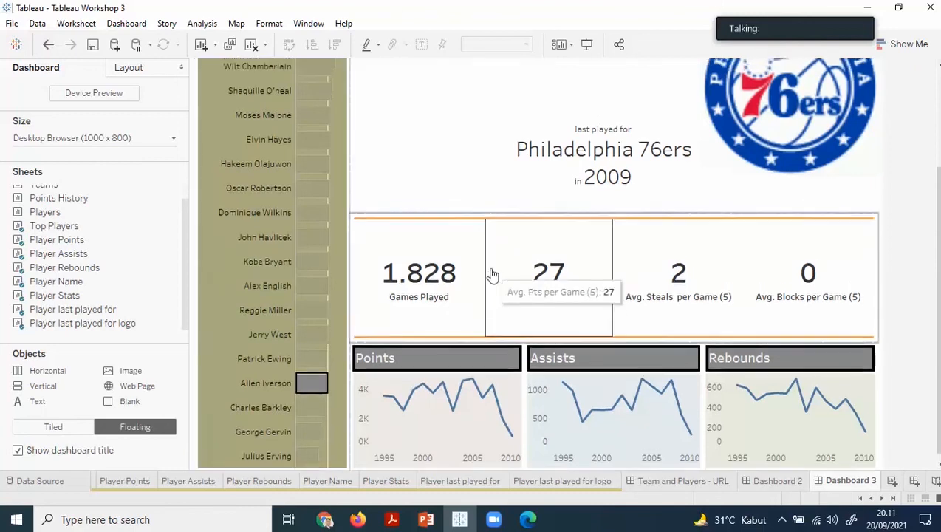
{"action": "scroll", "coordinate": [492, 275], "scroll_direction": "up", "scroll_amount": 2}
{"action": "scroll", "coordinate": [492, 275], "scroll_direction": "up", "scroll_amount": 4}
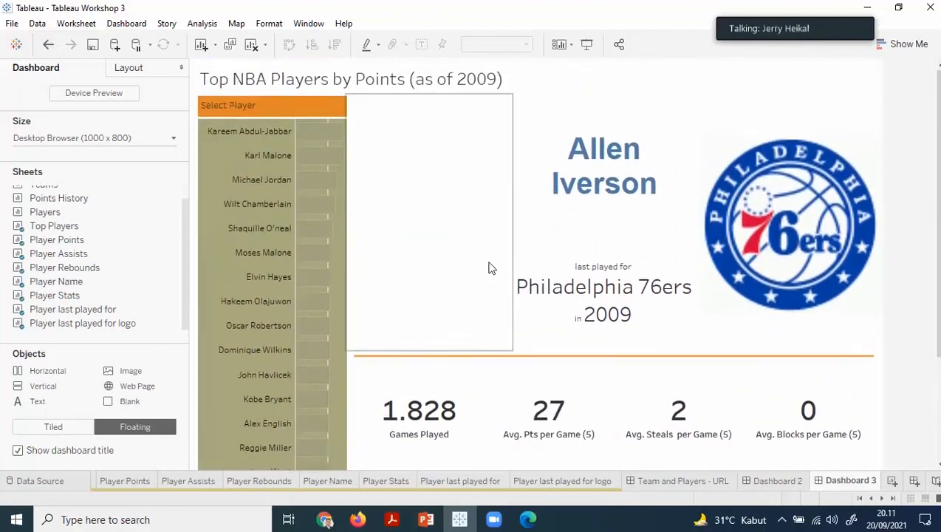